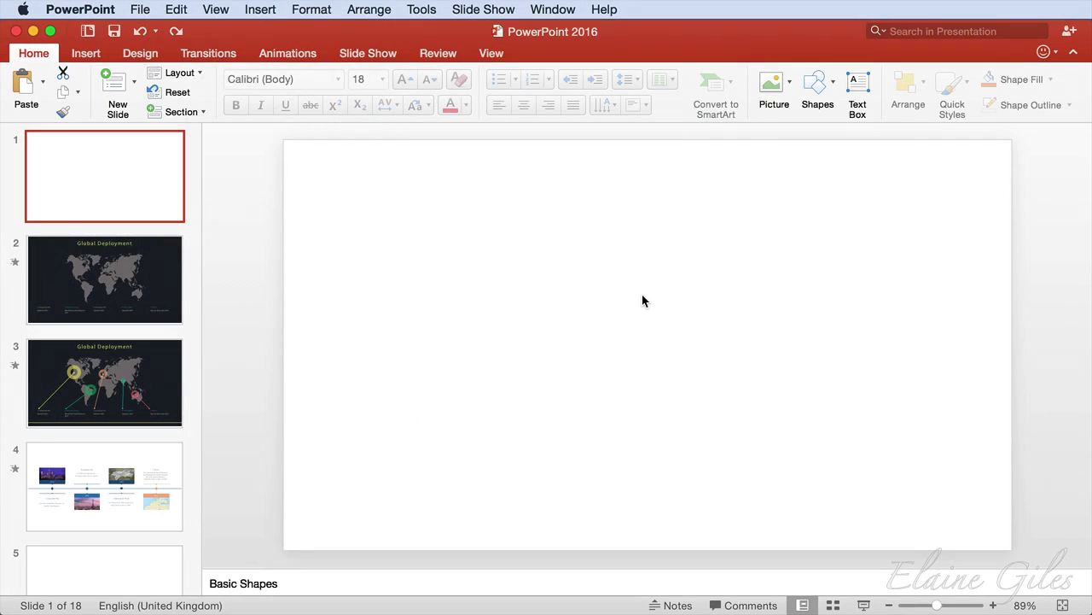
- Draw a tall blue rectangle on the left of slide 1 and a square beside it
left_click(834, 82)
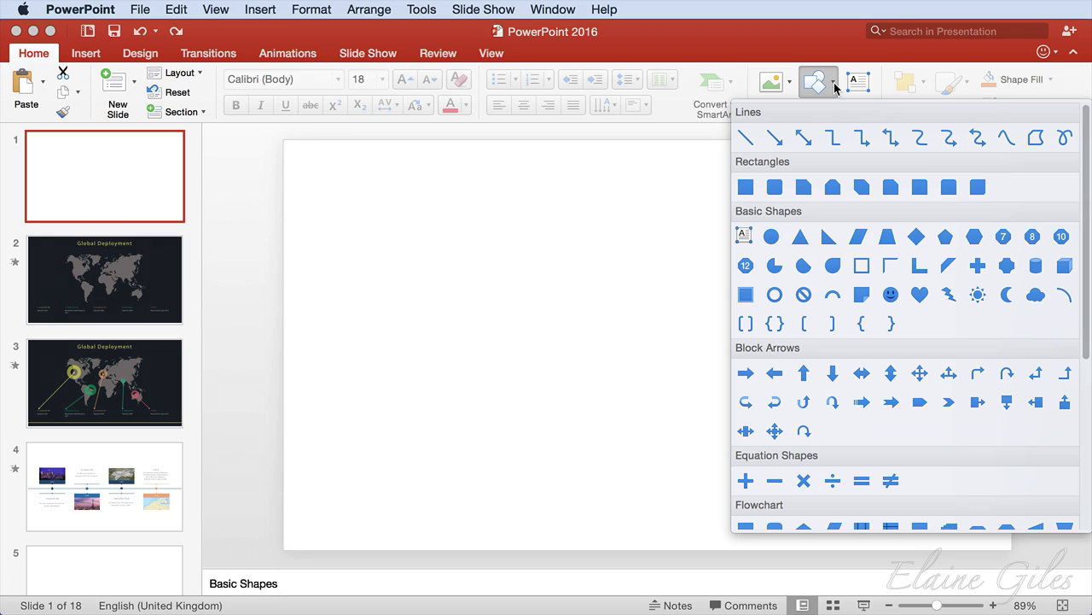
left_click(746, 188)
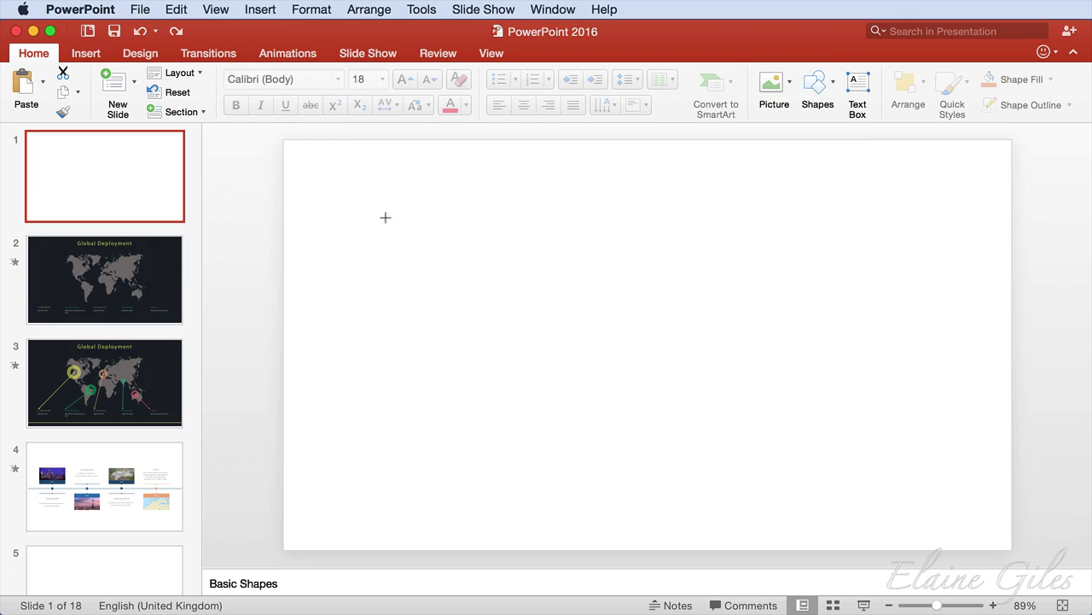
left_click_drag(364, 202, 452, 372)
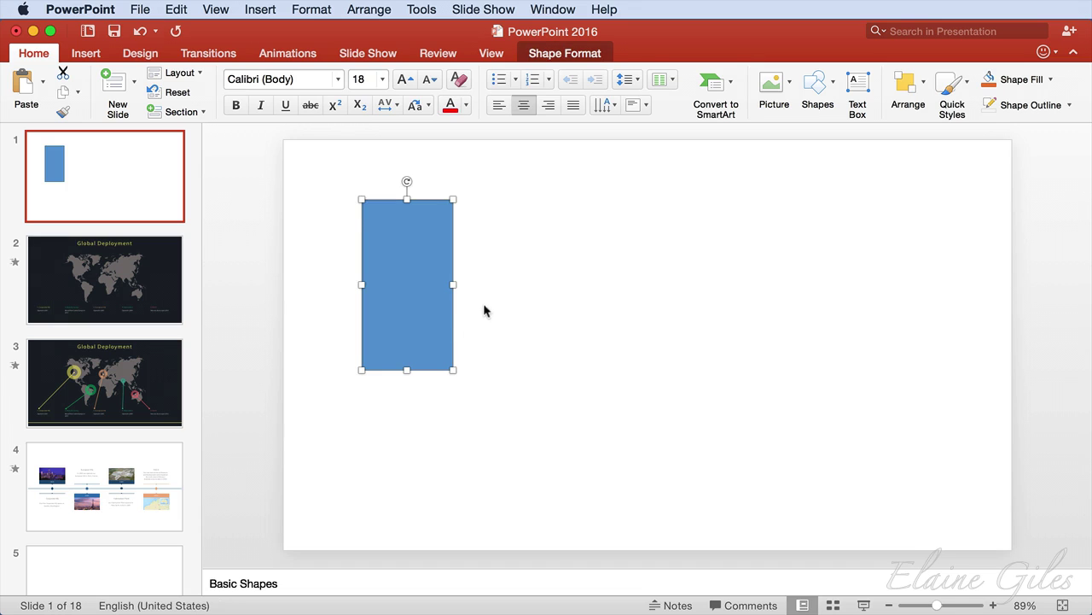
left_click(834, 88)
left_click(747, 187)
mouse_move(498, 209)
left_mouse_down()
mouse_move(569, 292)
mouse_move(569, 279)
left_mouse_up()
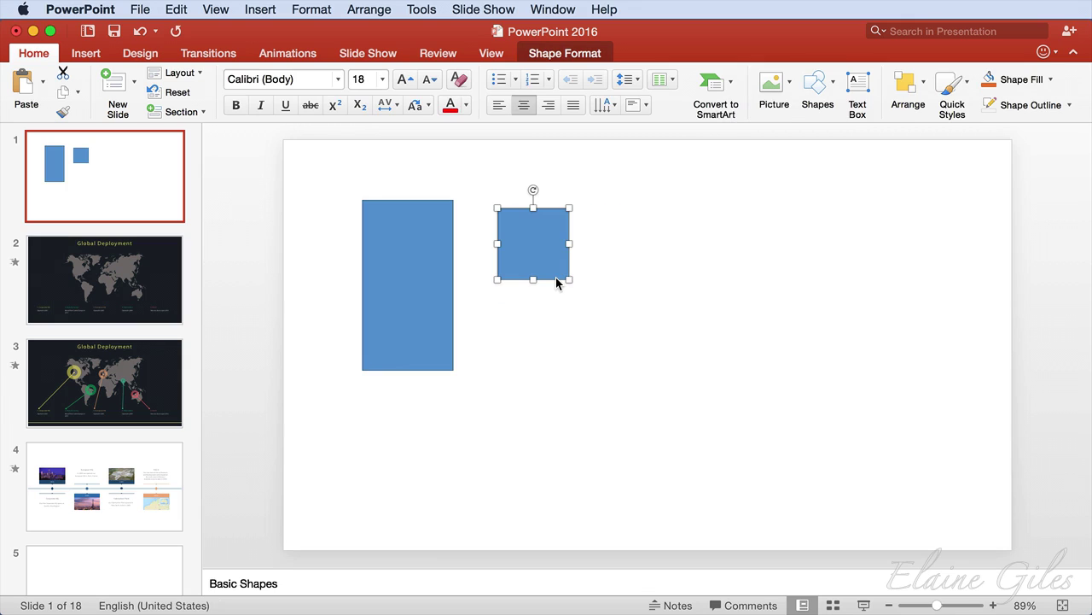
- Add a circle below the square and a triangle at the upper right
left_click(828, 81)
left_click(770, 236)
left_click_drag(586, 315, 693, 423)
left_click(828, 85)
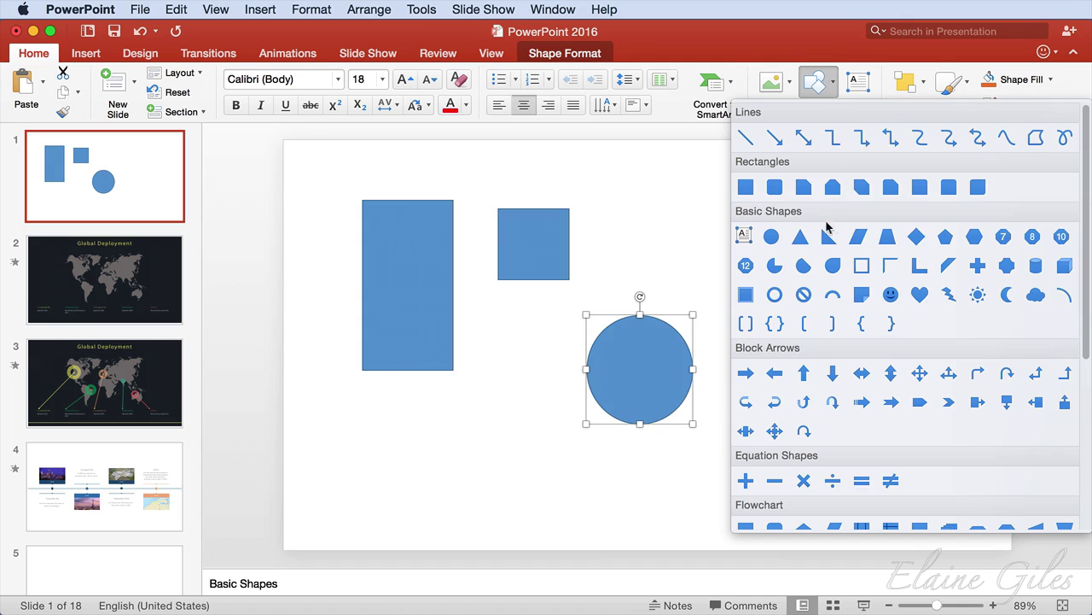
left_click(802, 229)
left_click(725, 209)
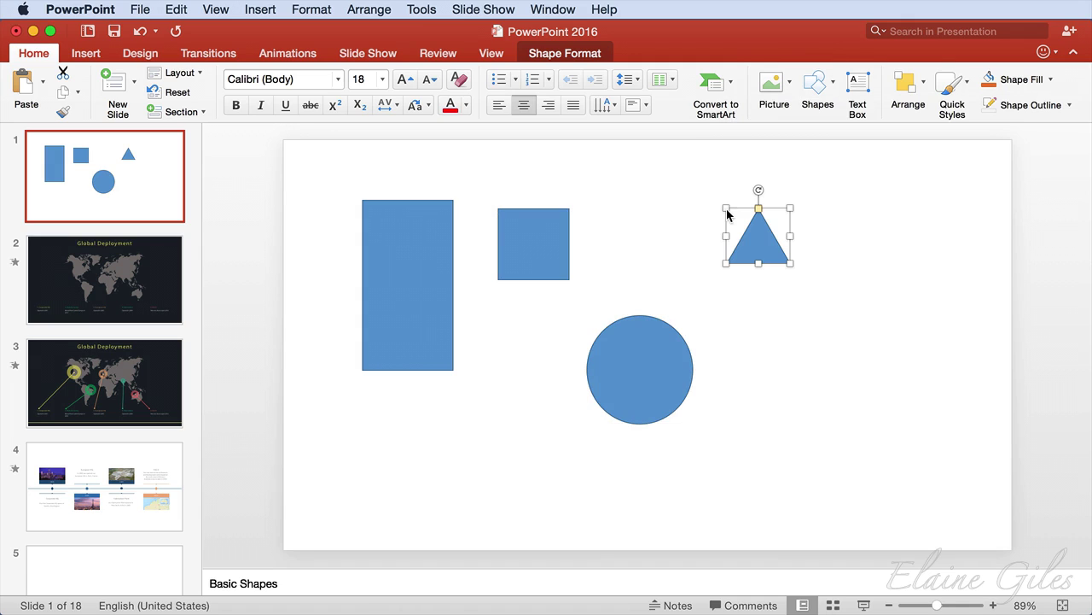
- Add a donut shape below the triangle
left_click(834, 77)
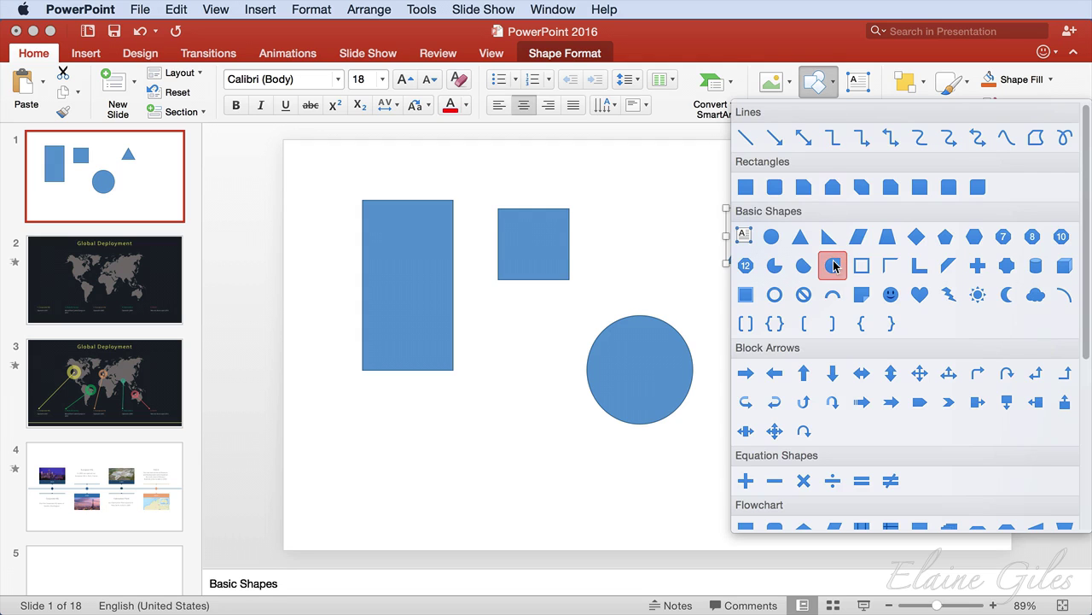
left_click(775, 296)
left_click(783, 334)
left_click_drag(782, 334, 726, 284)
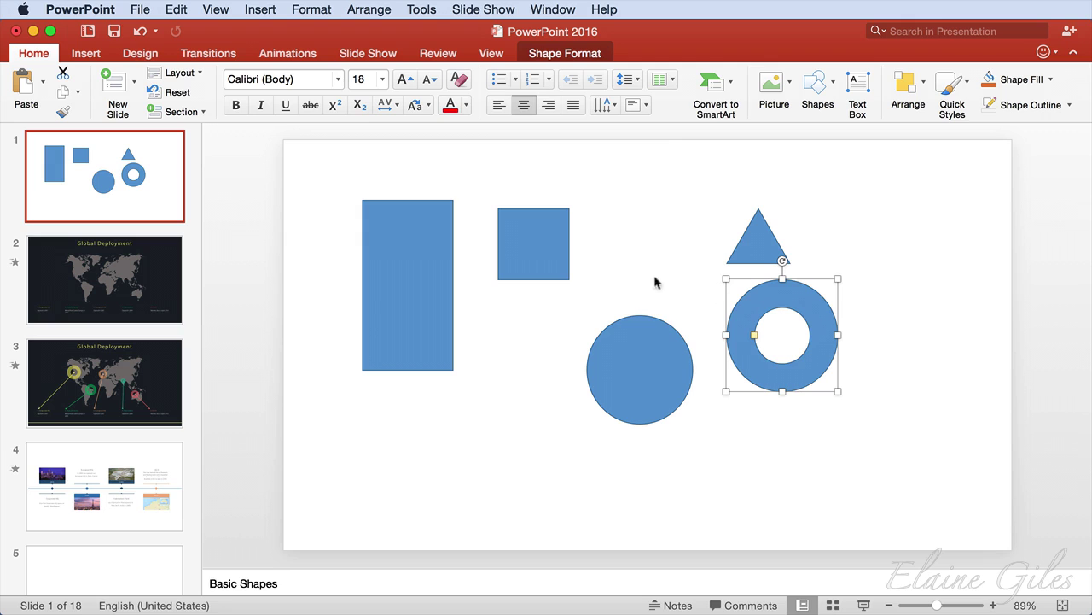
- Browse the two Global Deployment map slides and move on to the timeline slide
left_click(133, 278)
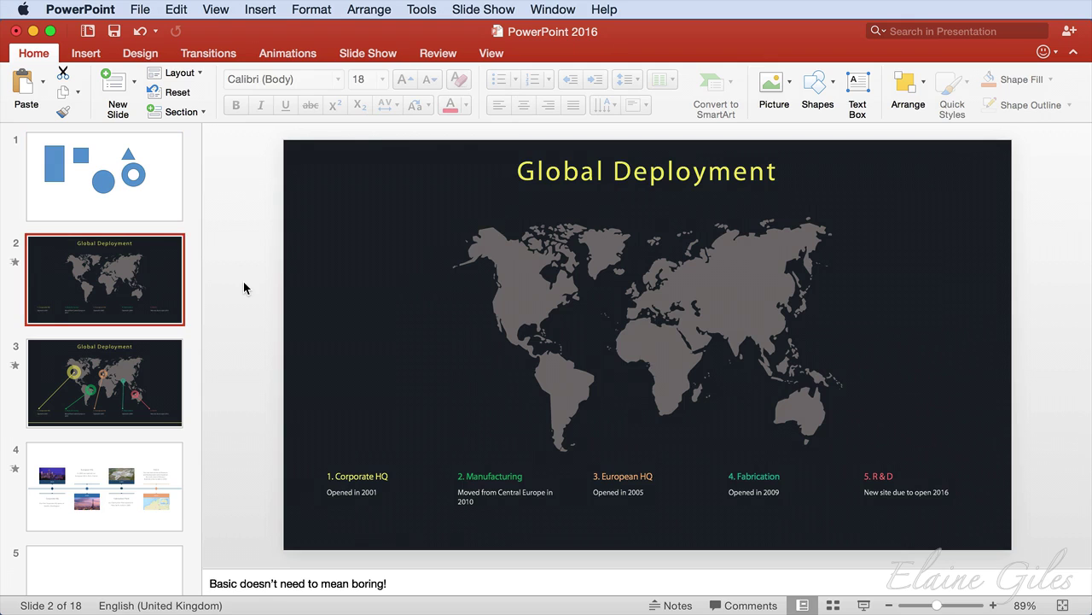
key("Down")
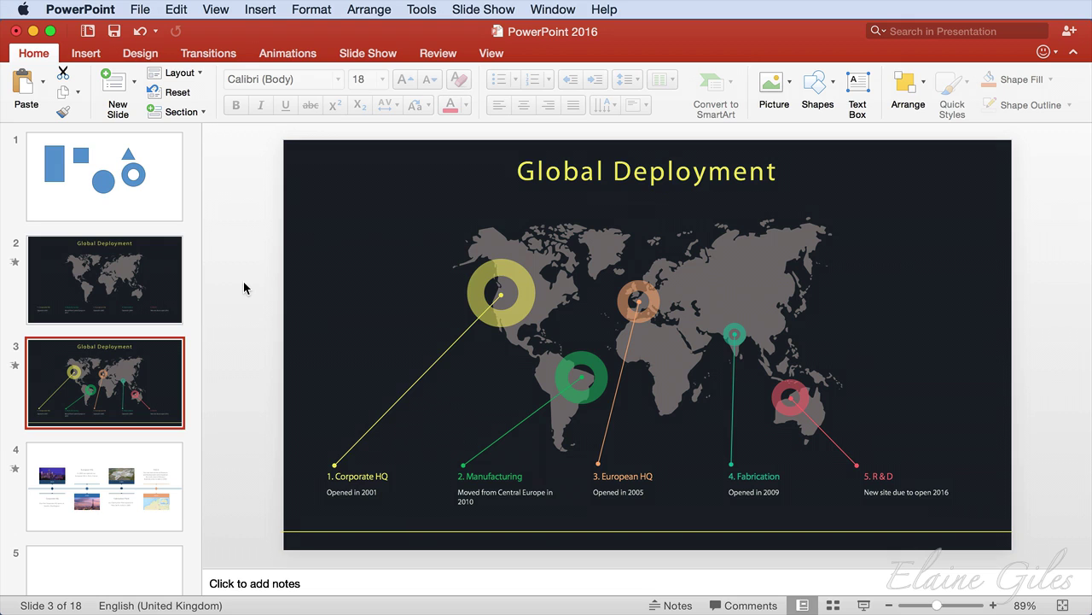
key("Down")
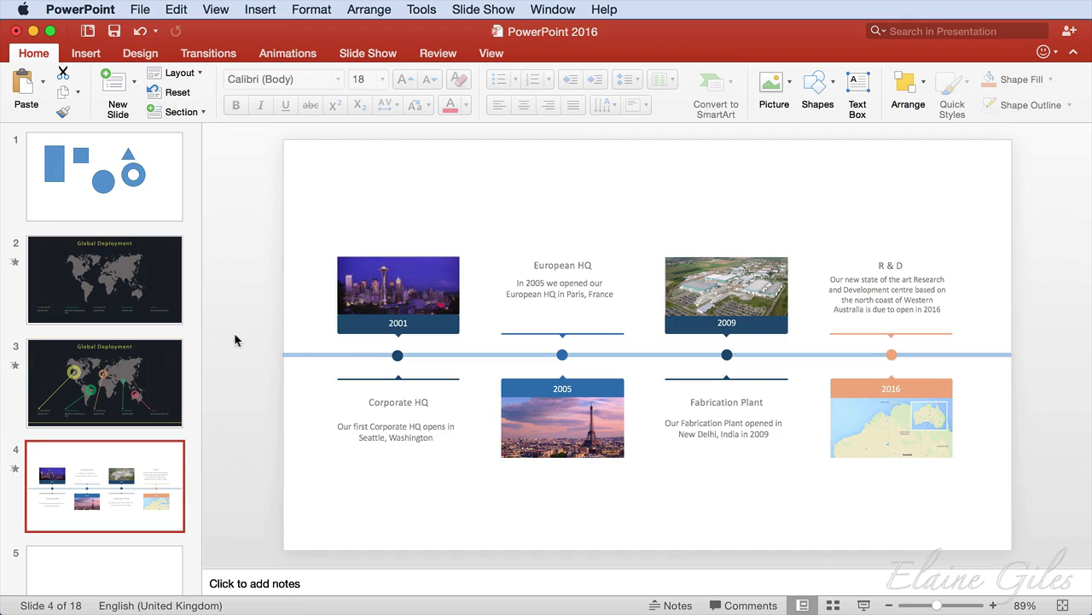
- Select the timeline line, the 2001, 2005 and 2009 markers, and a short line
left_click(309, 355)
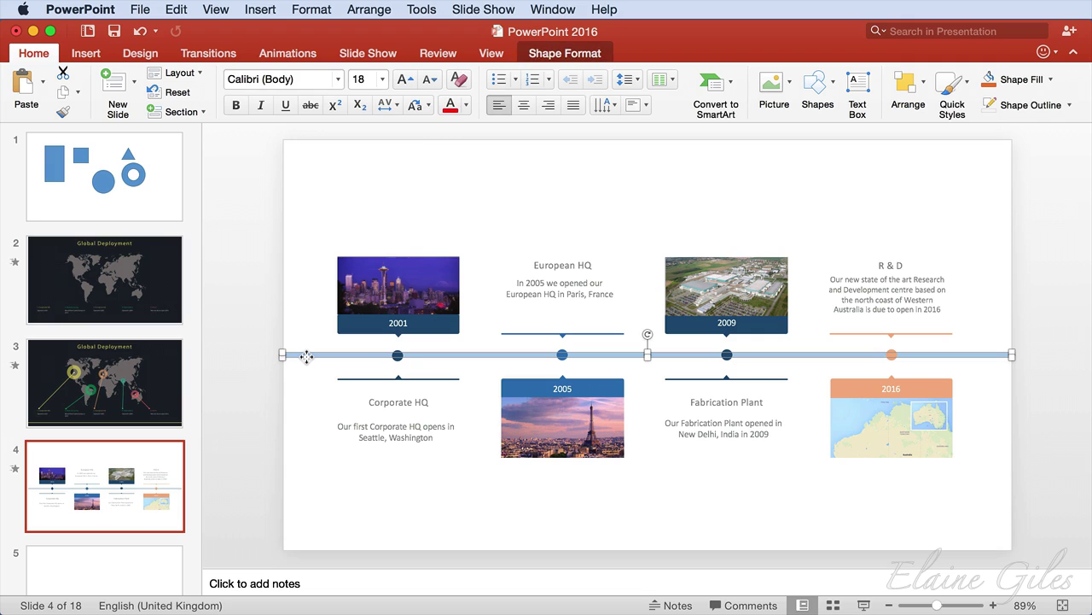
left_click(317, 379)
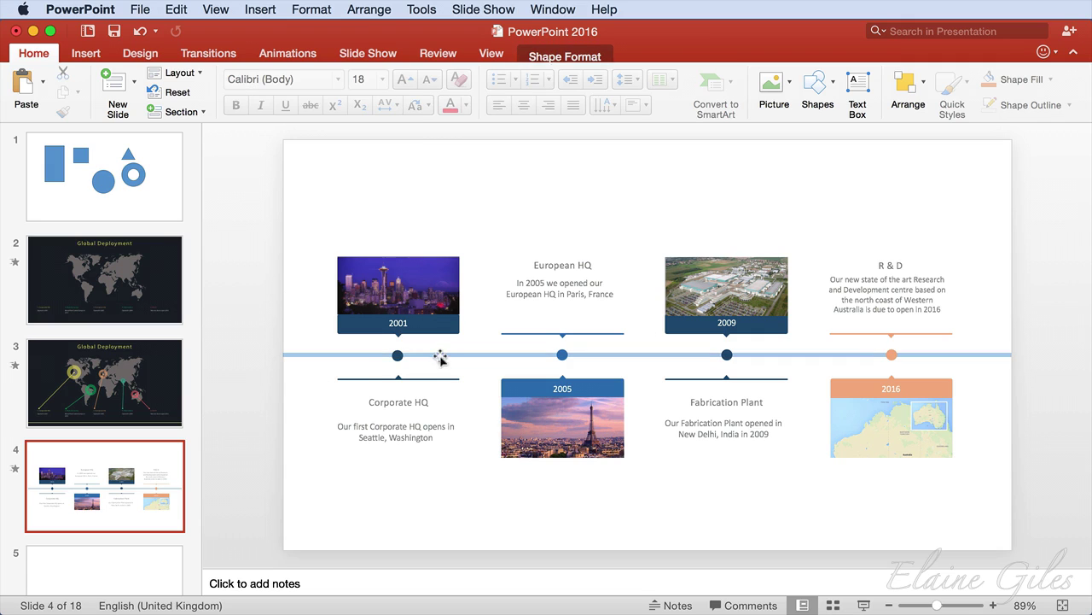
left_click(397, 354)
left_click(562, 354)
left_click(727, 354)
left_click(727, 376)
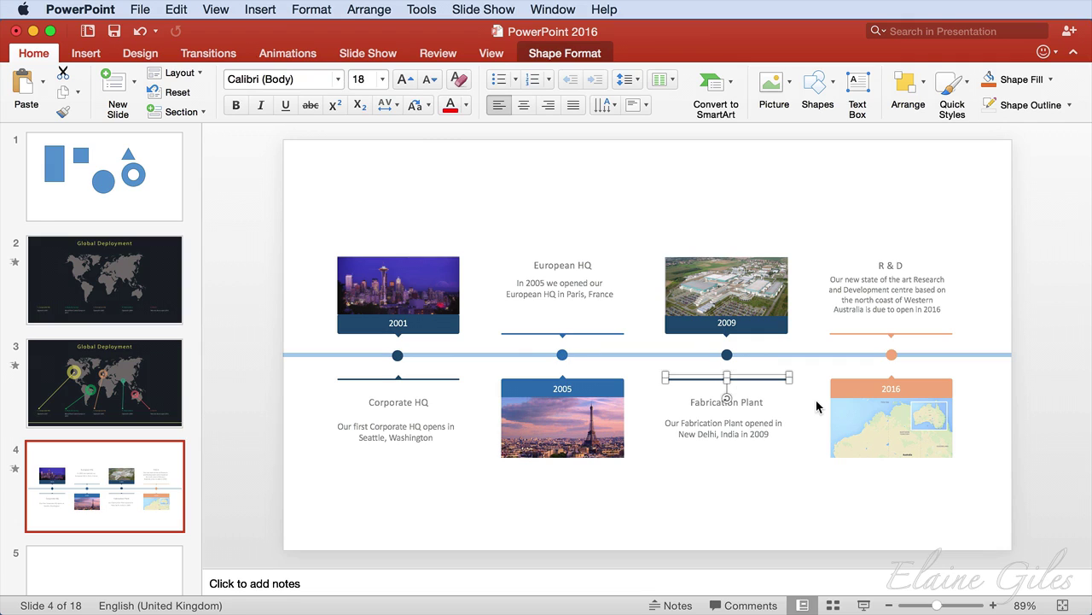
- Deselect the timeline shapes on slide 4
left_click(407, 489)
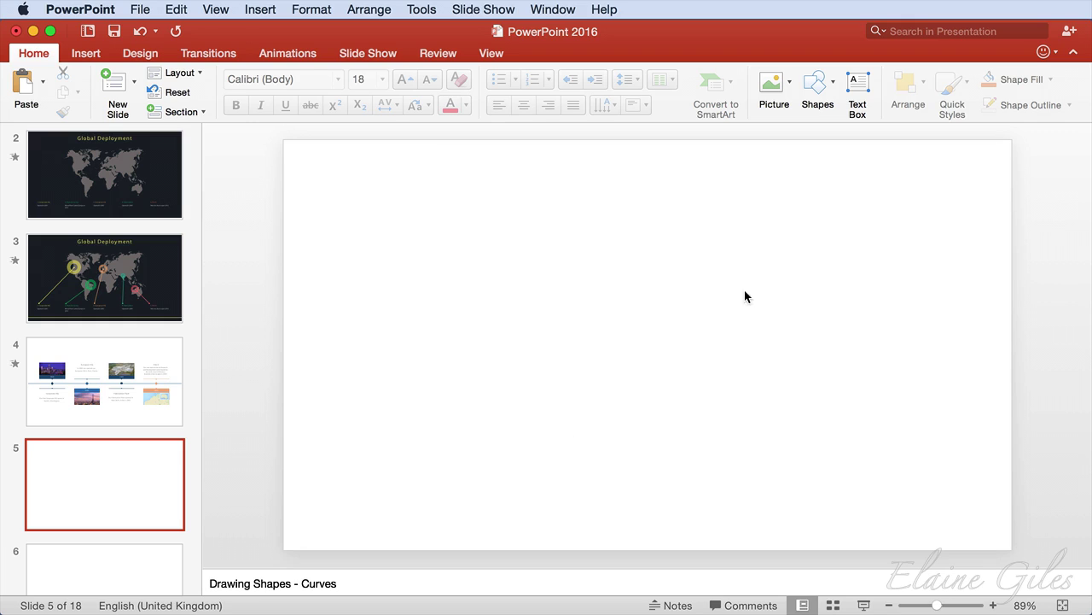
- Start a Curve shape on slide 5 with points along the lower left and bottom centre
left_click(832, 81)
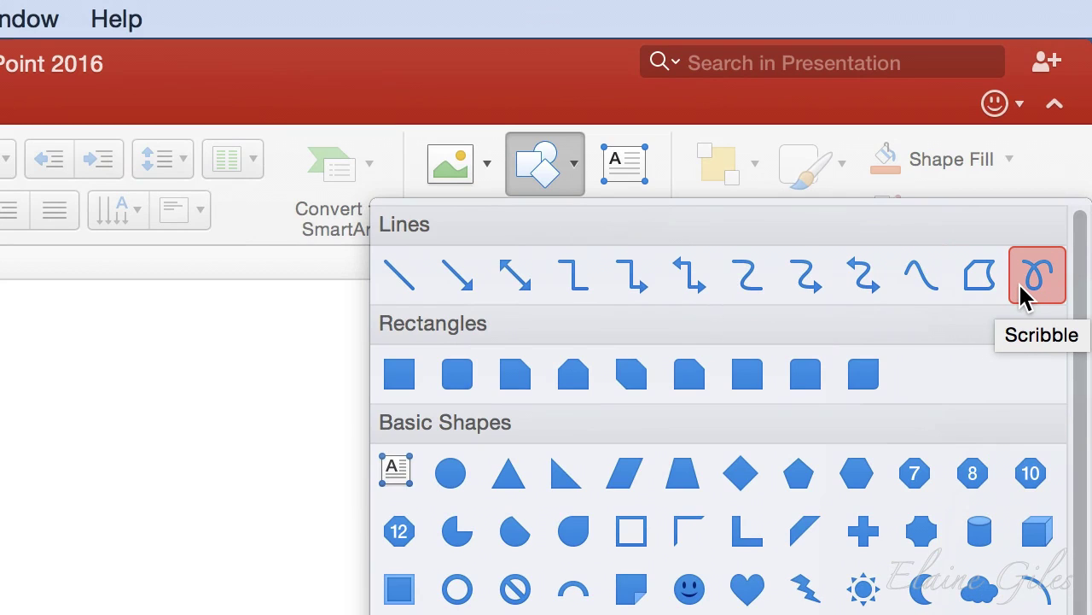
left_click(936, 287)
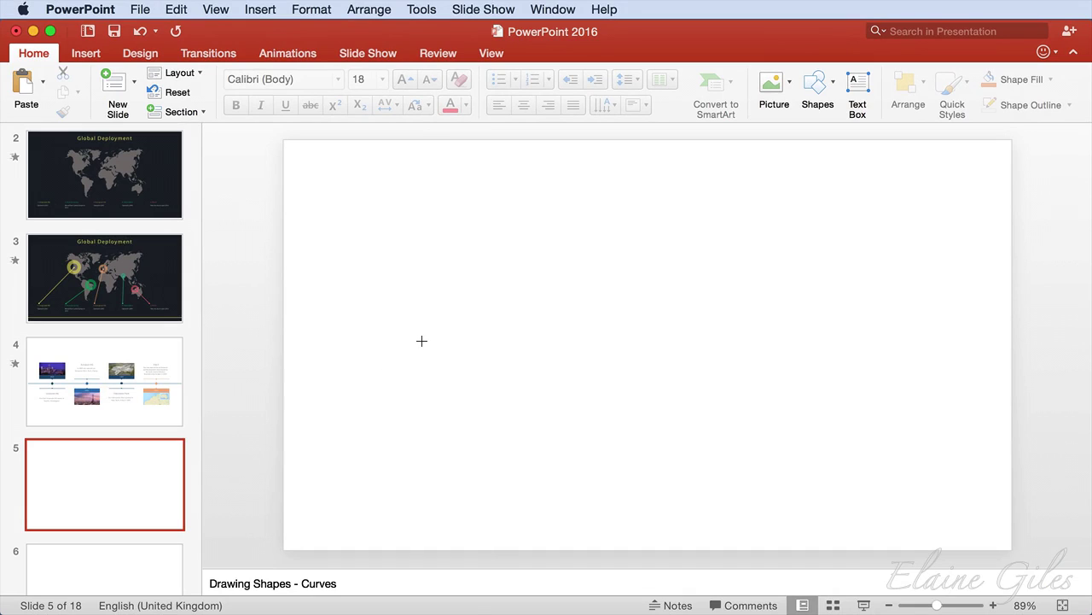
left_click(422, 341)
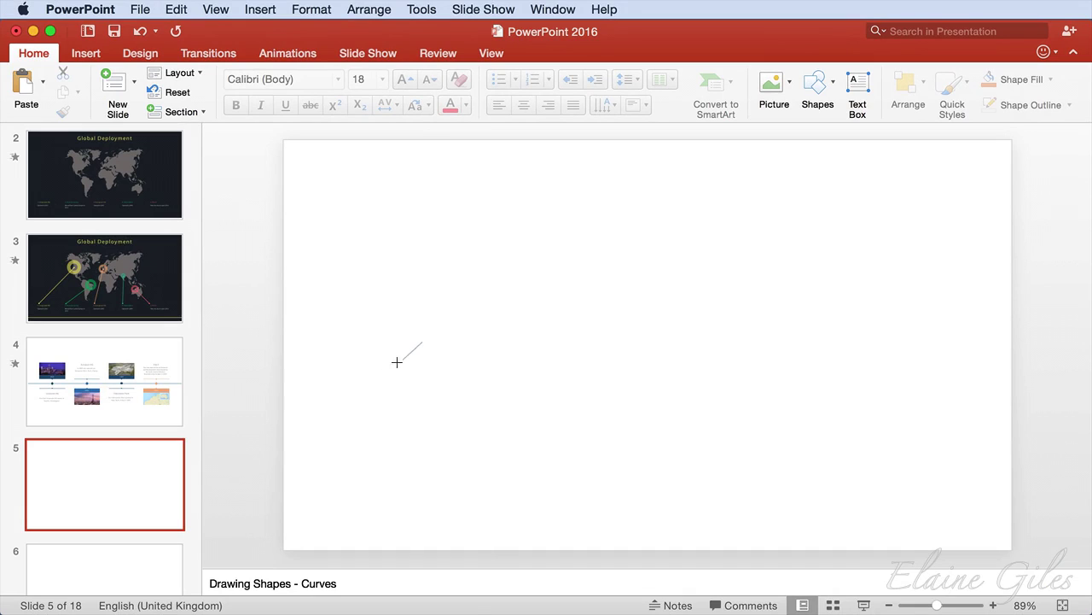
left_click(383, 435)
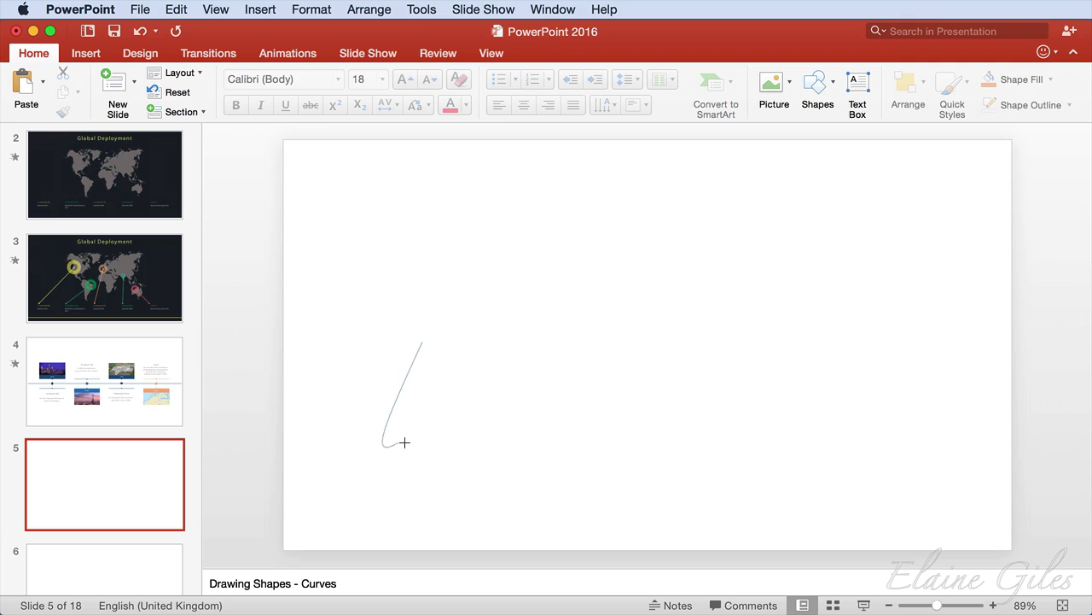
left_click(510, 395)
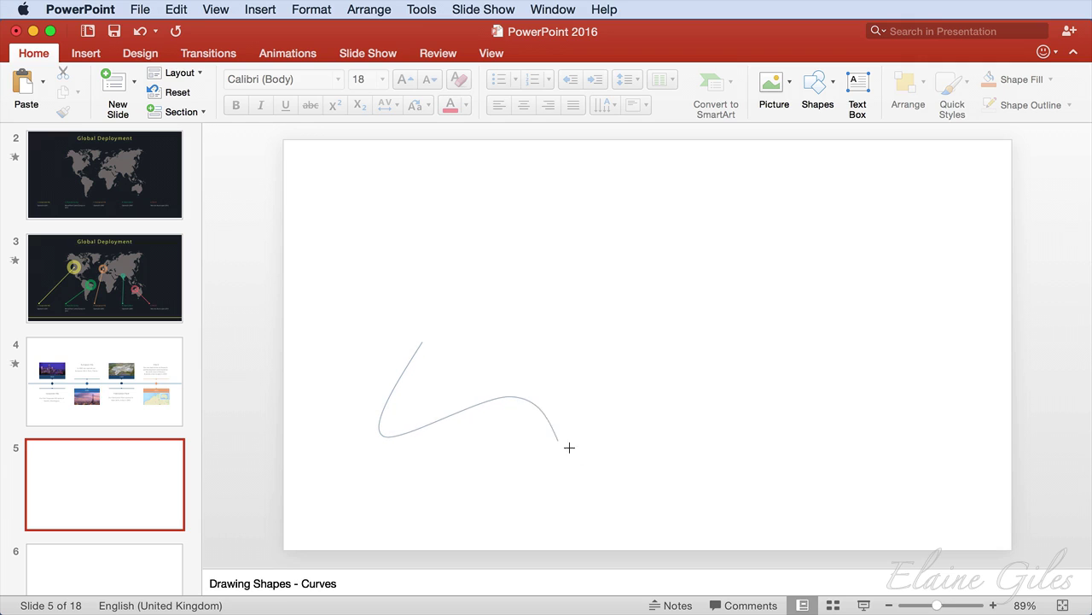
left_click(727, 479)
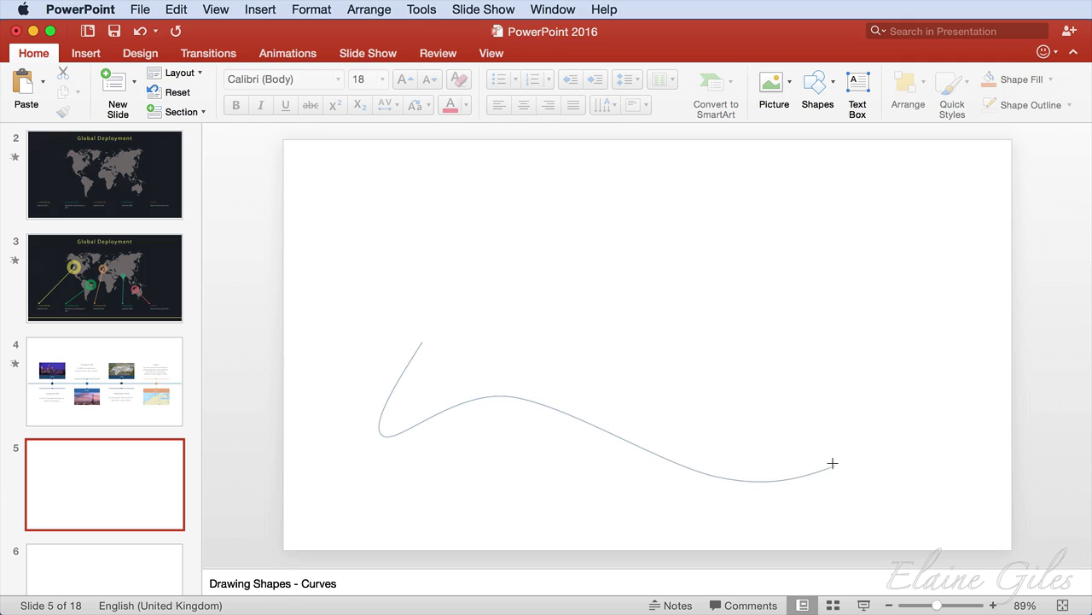
- Add right-side, upper-right and far-left points, then close the curve into a filled blob
left_click(924, 414)
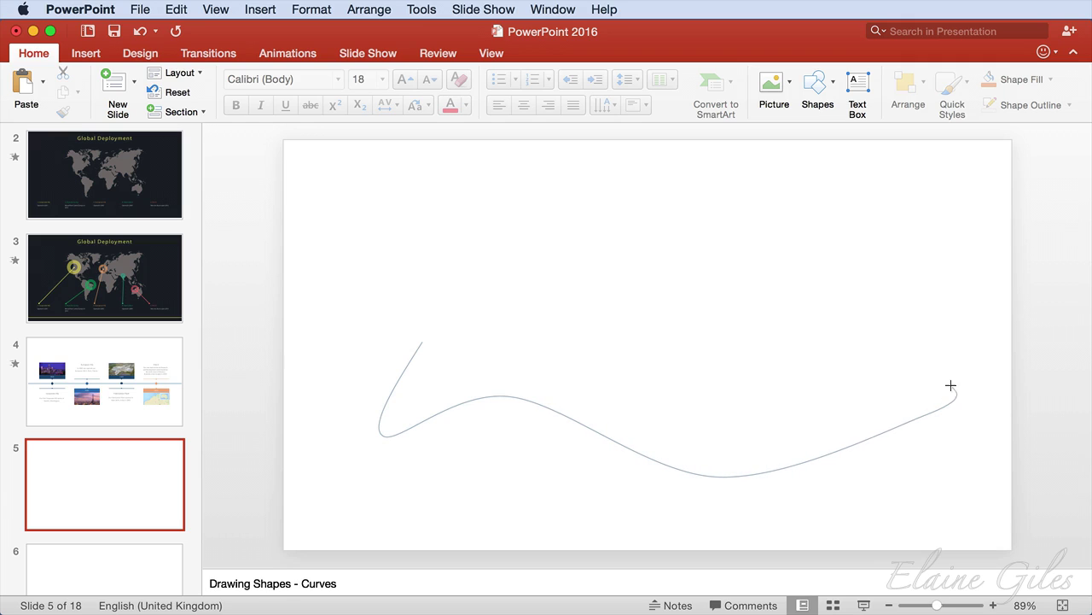
left_click(979, 351)
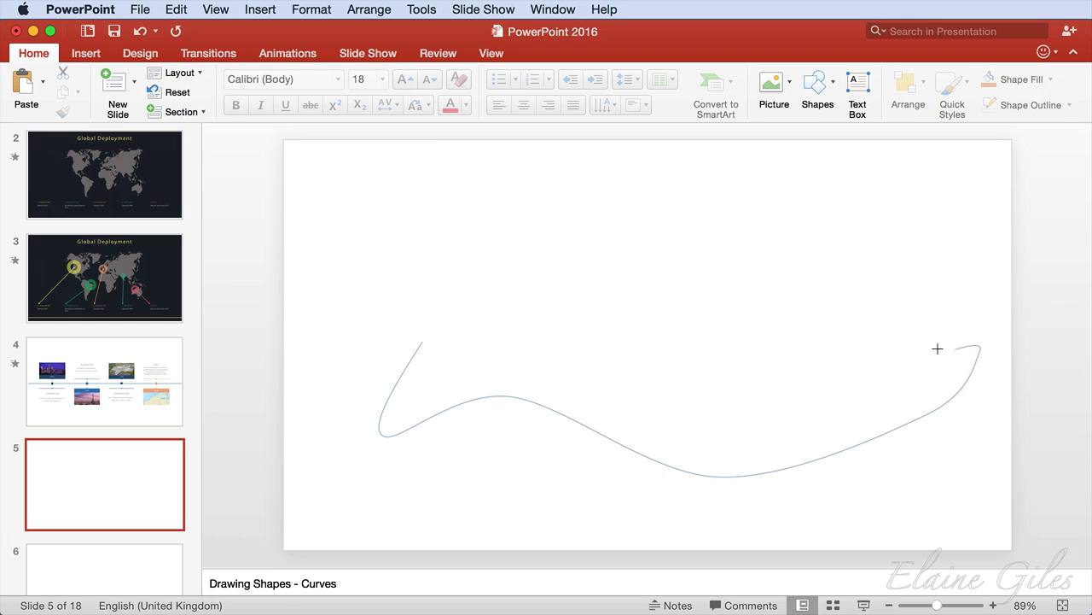
left_click(889, 336)
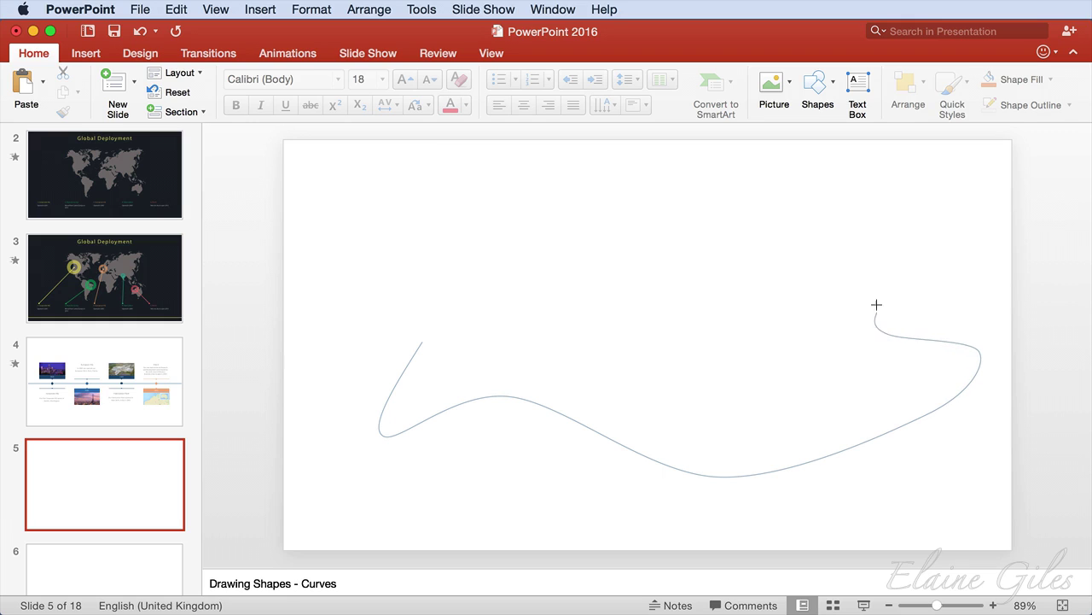
left_click(982, 286)
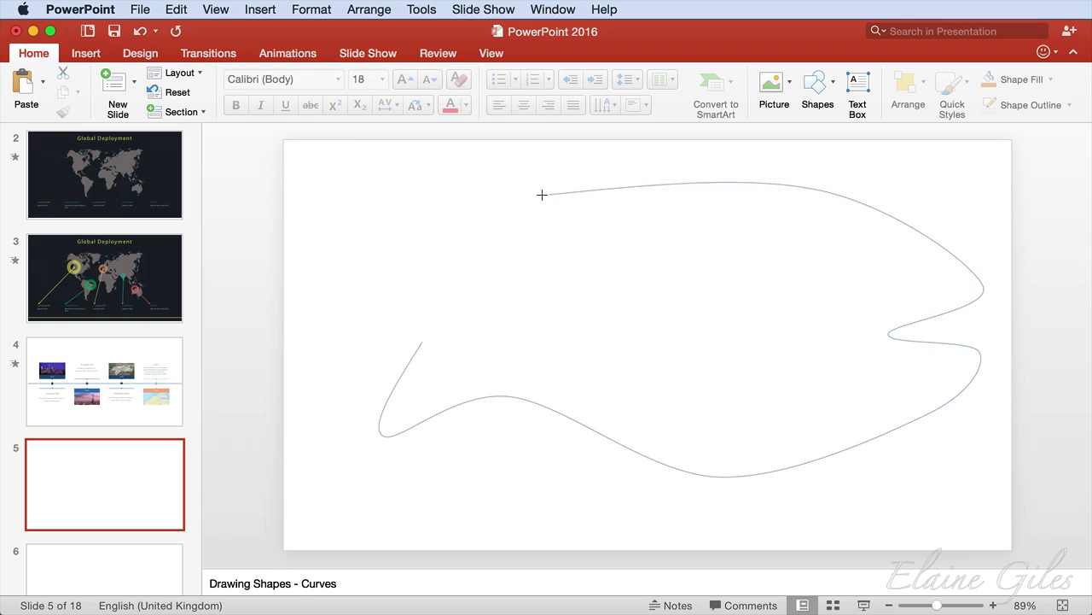
left_click(299, 263)
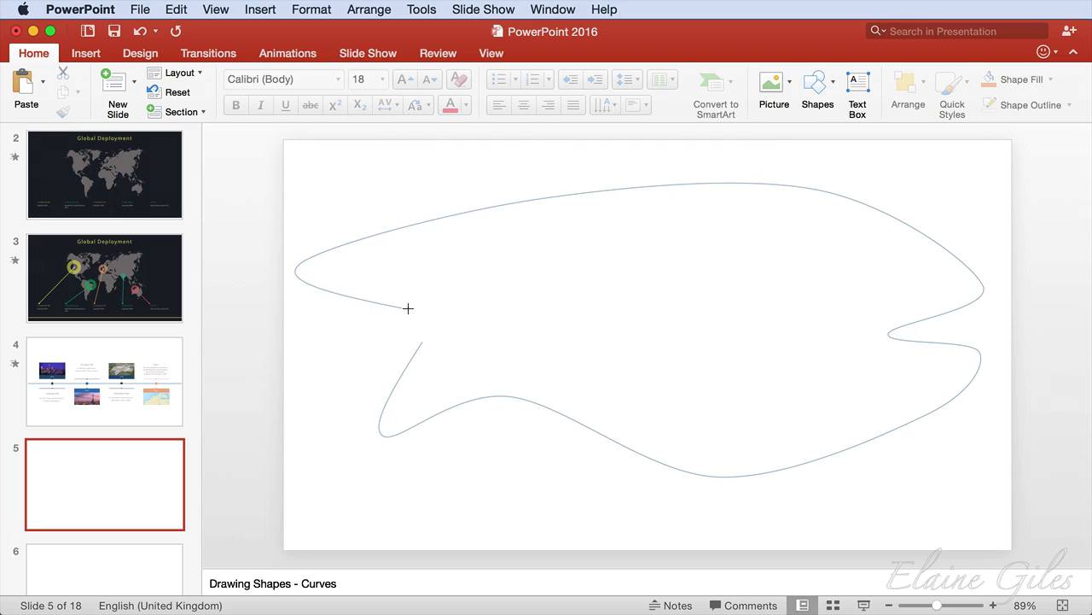
left_click(423, 341)
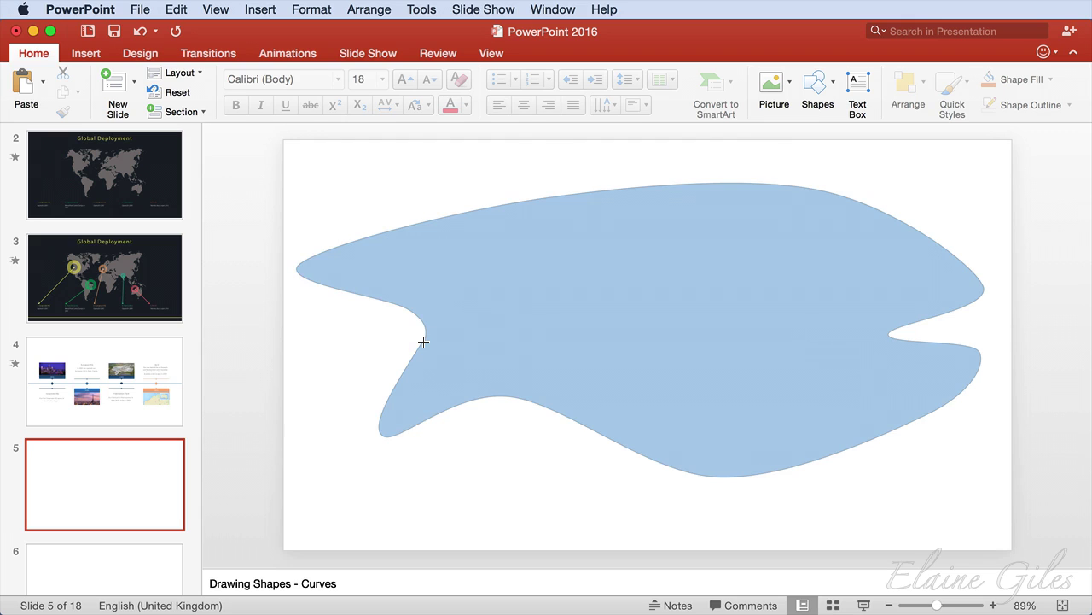
left_click(423, 341)
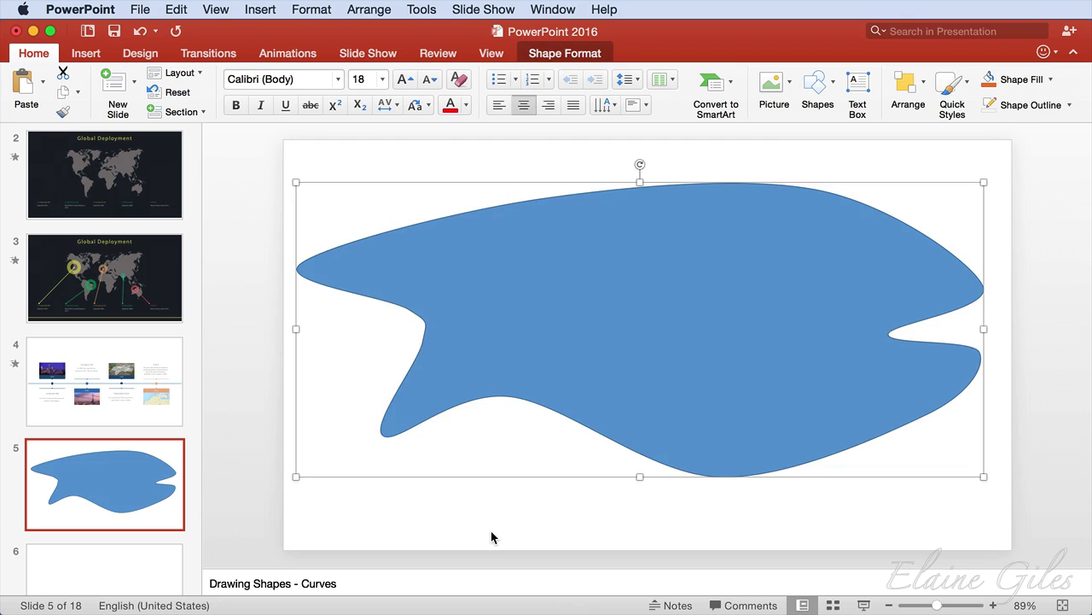
- On slide 6, begin a Freeform shape with a zigzag top edge
left_click(137, 581)
left_click(368, 456)
left_click(815, 81)
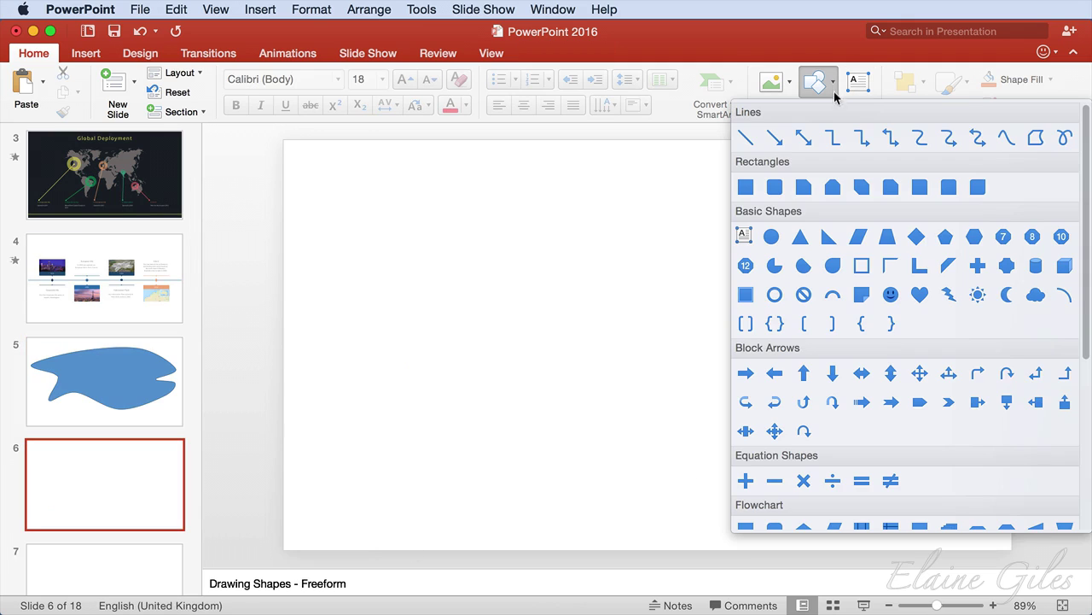
left_click(1033, 139)
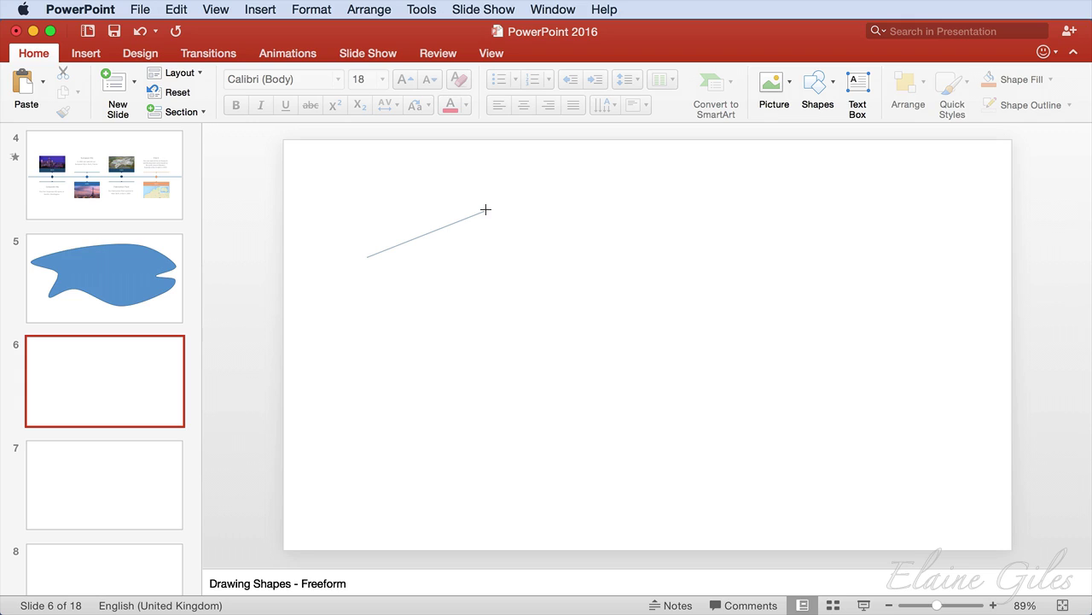
left_click(485, 209)
left_click(567, 256)
left_click(604, 201)
left_click(661, 274)
- Finish the peaks, sketch a freehand lower edge, close the shape and nudge it right
left_click(694, 187)
left_click(755, 272)
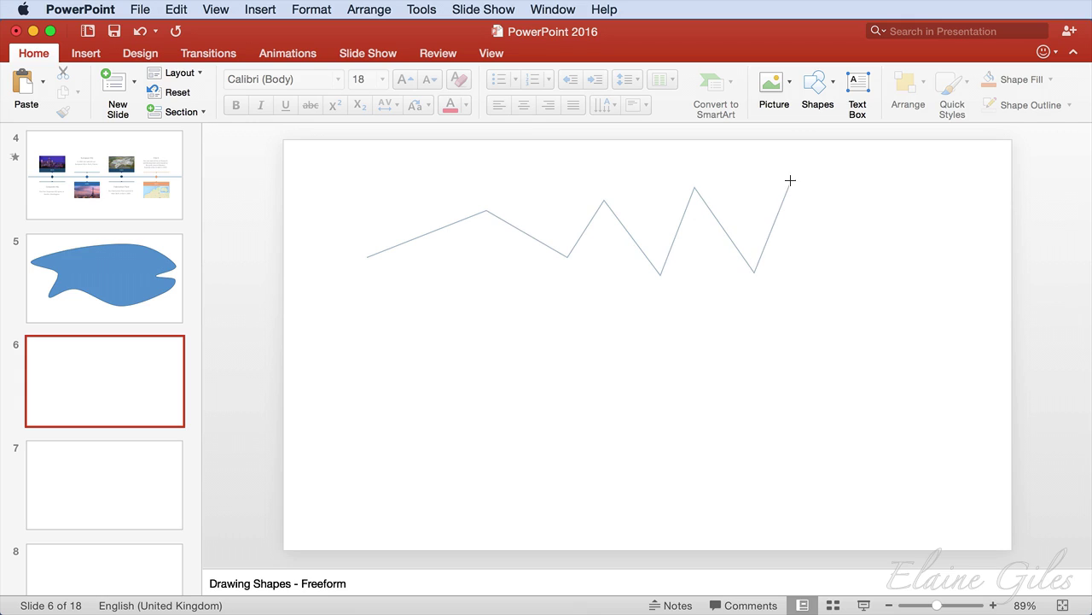
left_click(791, 181)
mouse_move(843, 268)
left_mouse_down()
mouse_move(674, 468)
mouse_move(534, 503)
mouse_move(390, 415)
mouse_move(276, 288)
mouse_move(301, 270)
mouse_move(365, 260)
left_mouse_up()
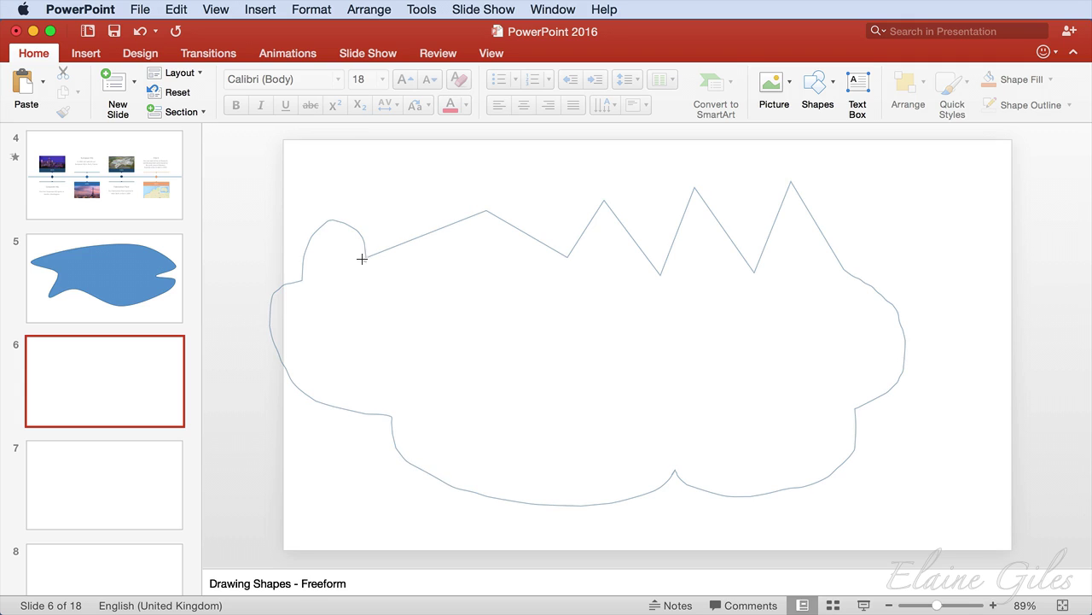
left_click(362, 258)
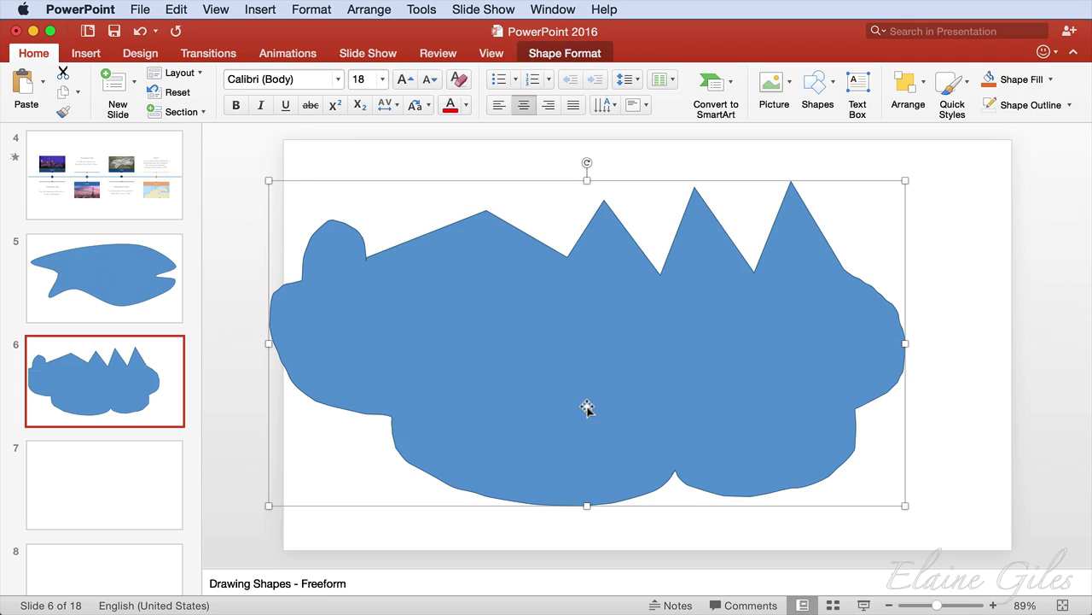
left_click_drag(690, 416, 737, 410)
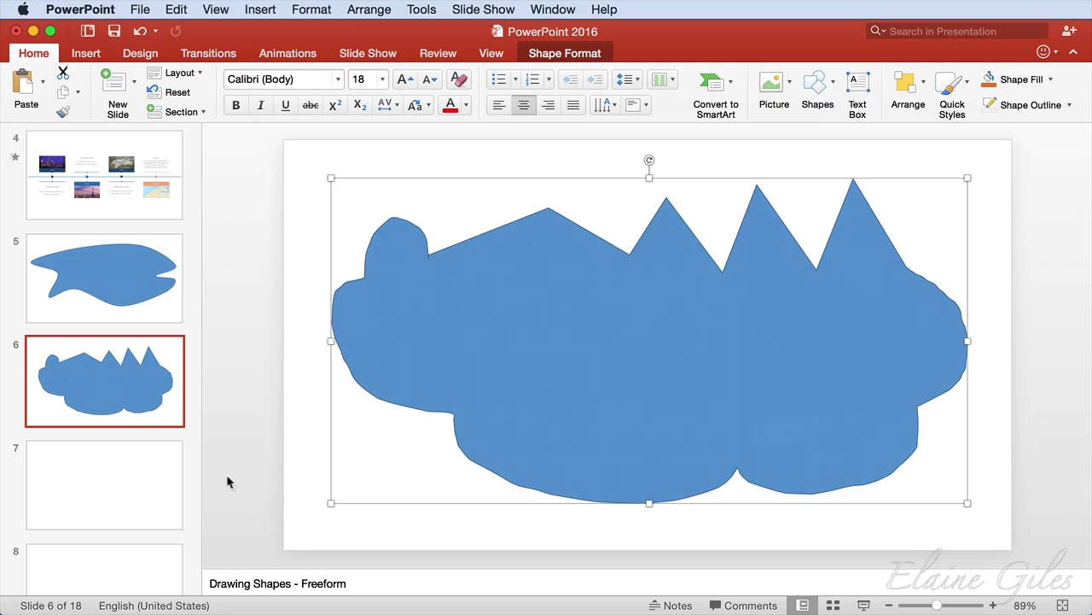
- On slide 7, scribble a closed blue-filled blob on the left
left_click(143, 475)
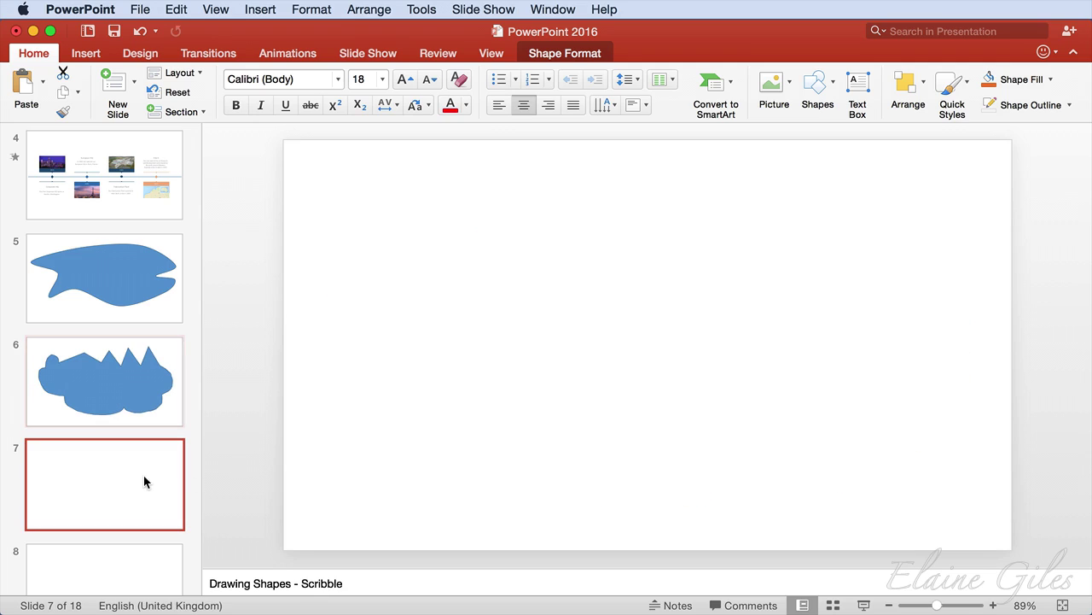
left_click(817, 82)
left_click(1065, 139)
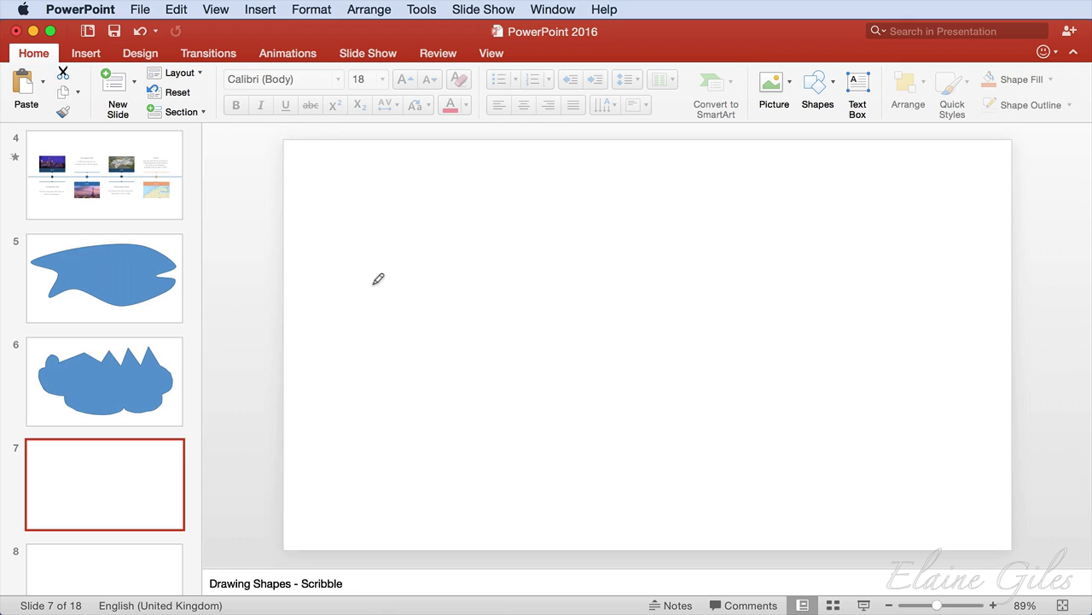
mouse_move(419, 246)
left_mouse_down()
mouse_move(347, 365)
mouse_move(390, 389)
mouse_move(397, 417)
mouse_move(480, 407)
mouse_move(483, 390)
mouse_move(527, 418)
mouse_move(594, 344)
mouse_move(609, 261)
mouse_move(561, 199)
mouse_move(524, 196)
mouse_move(405, 241)
mouse_move(419, 243)
left_mouse_up()
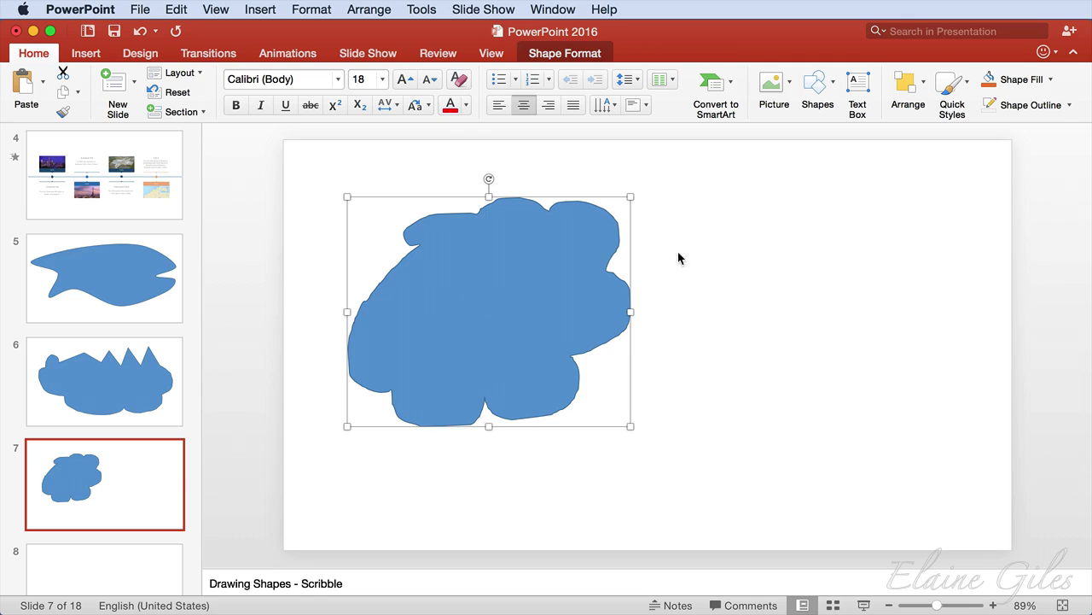
- Scribble an open curved line to the right of the blob
left_click(821, 87)
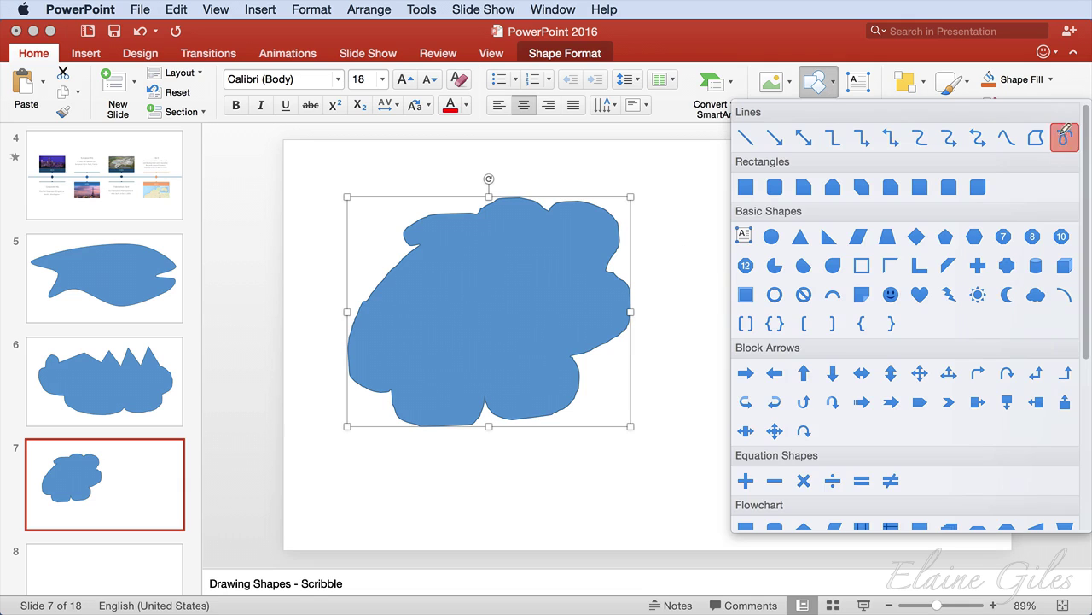
left_click(1065, 137)
mouse_move(901, 227)
left_mouse_down()
mouse_move(777, 214)
mouse_move(859, 313)
left_mouse_up()
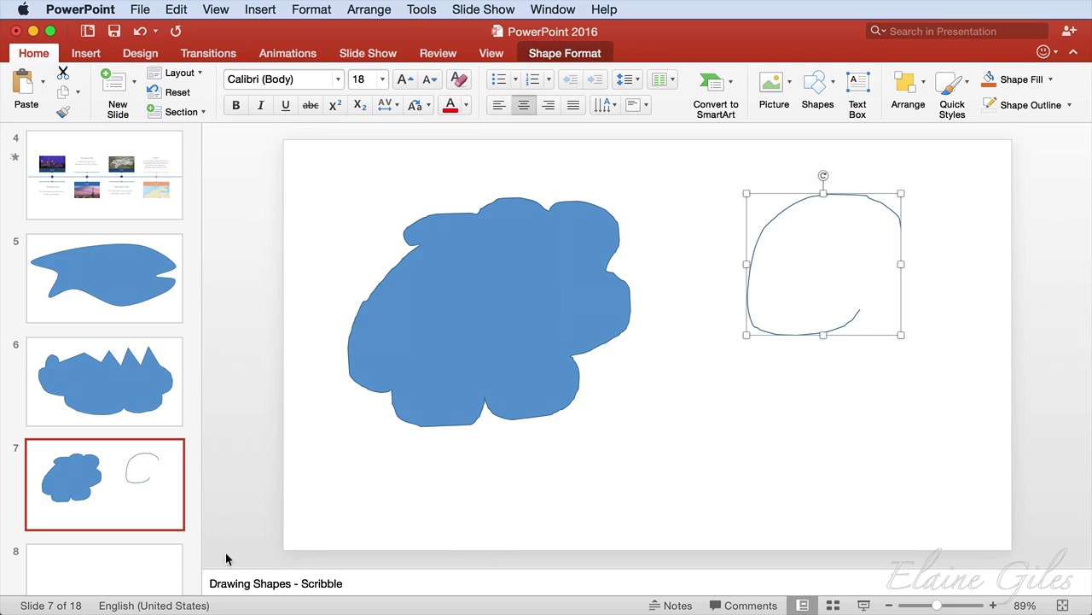
- On slide 8, draw a blue square on the left
left_click(92, 566)
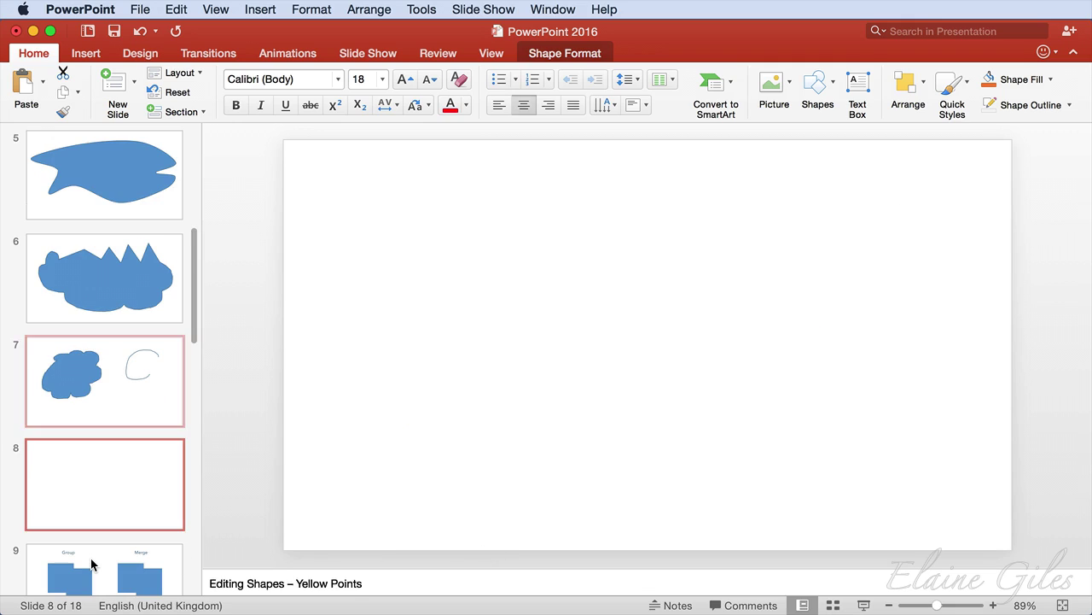
left_click(815, 85)
left_click(747, 188)
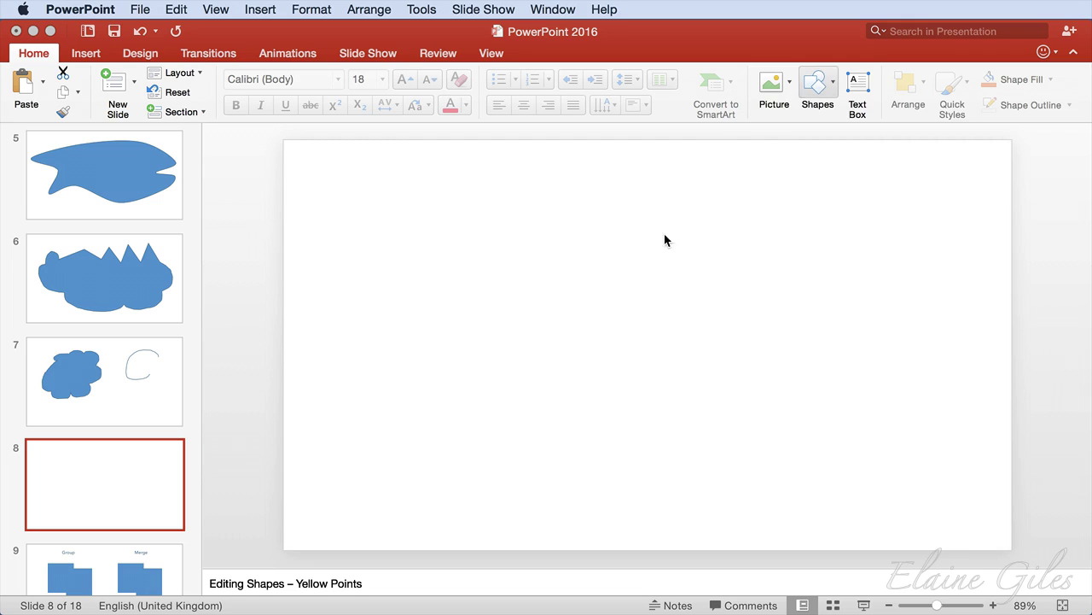
left_click_drag(337, 278, 473, 388)
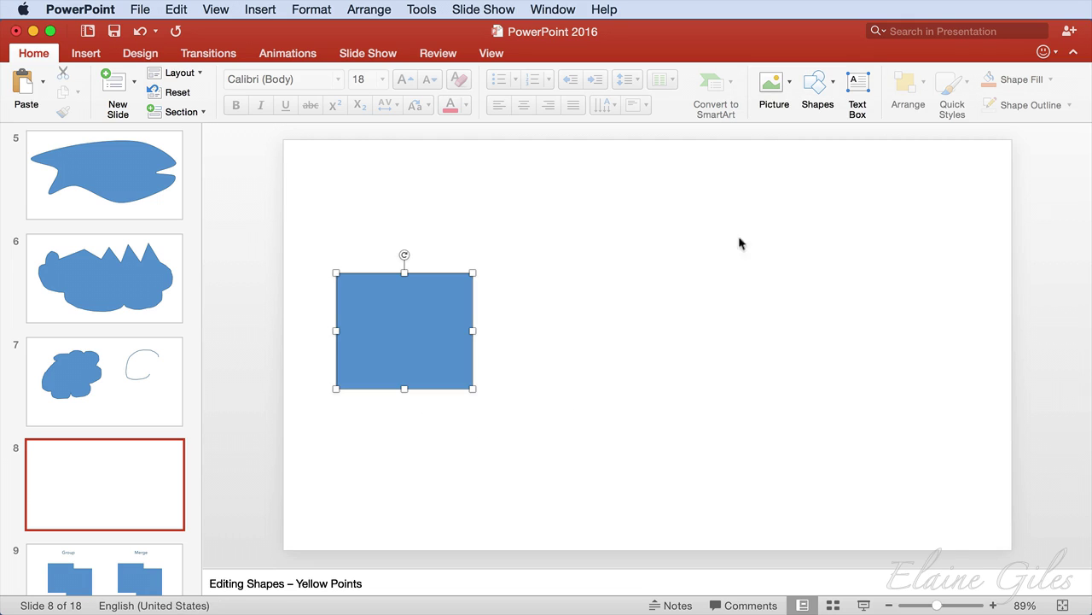
- Draw a Partial Circle pie shape in the middle and a Smiley Face on the right
left_click(832, 84)
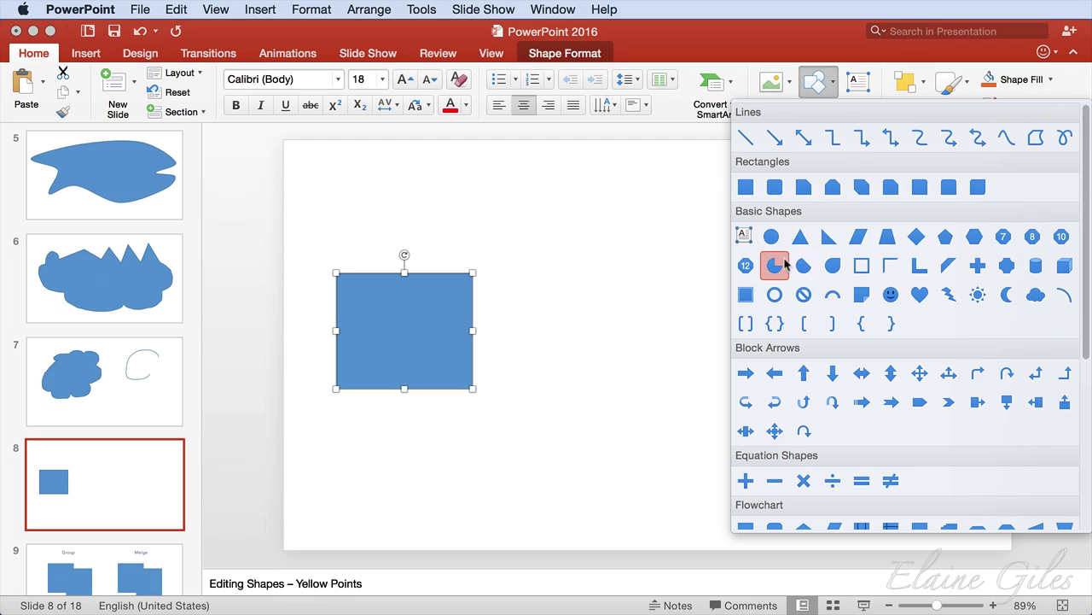
left_click(776, 266)
mouse_move(600, 273)
left_mouse_down()
mouse_move(743, 401)
mouse_move(743, 415)
left_mouse_up()
left_click(832, 84)
left_click(890, 294)
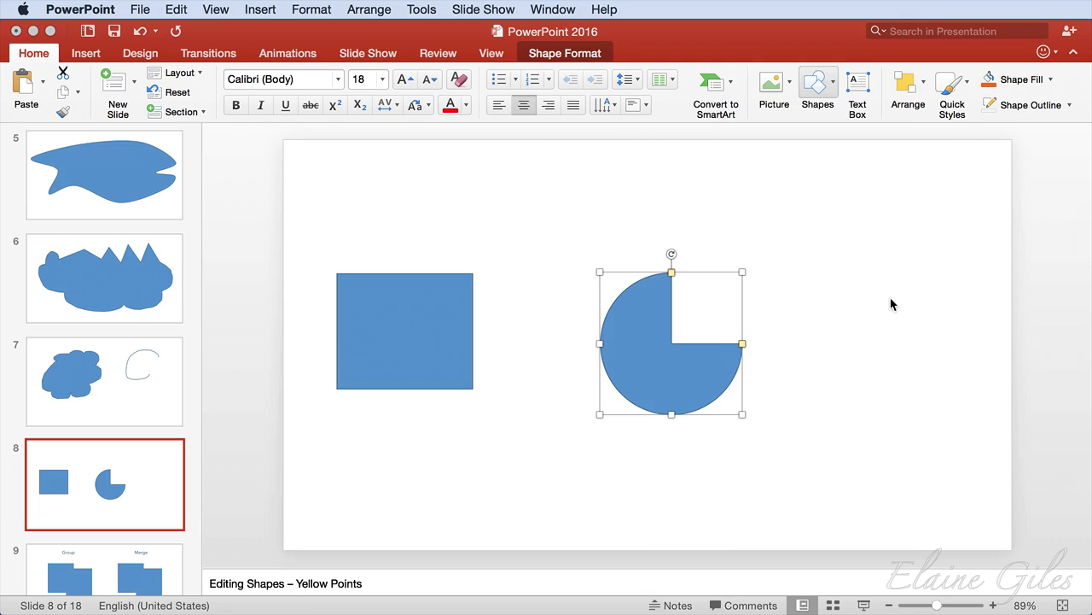
left_click_drag(822, 267, 976, 425)
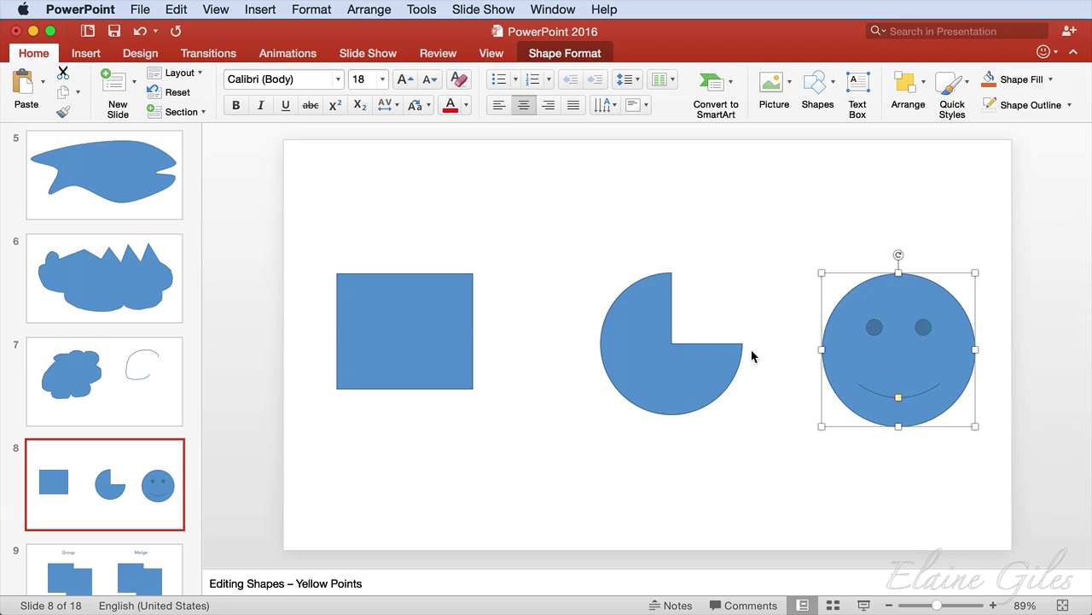
left_click(415, 313)
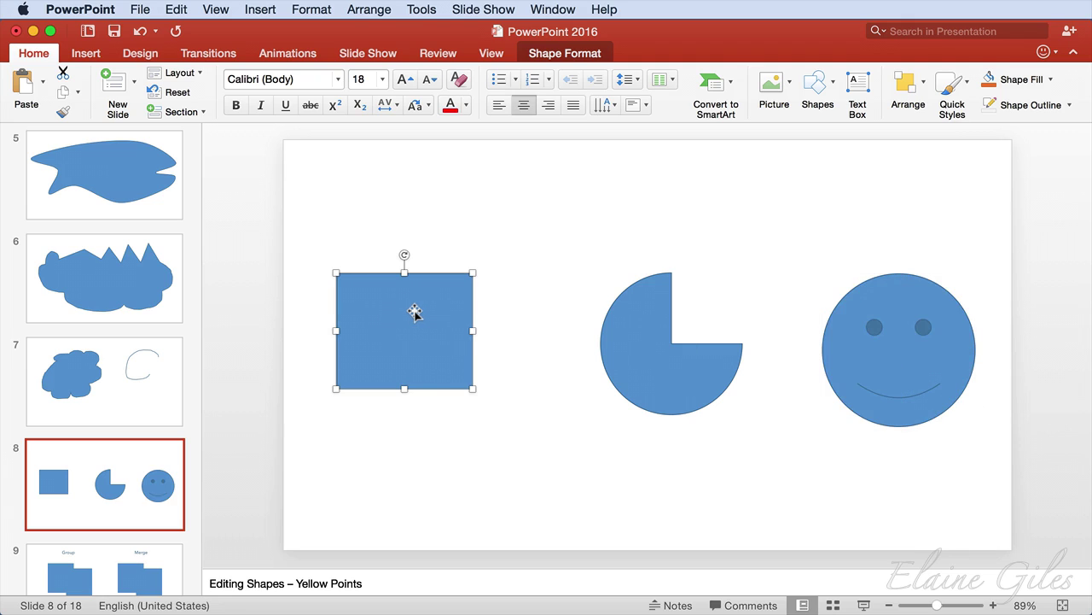
- Move the square up, then add a Plus shape below it with thickened, near-square arms
left_click_drag(415, 312, 413, 210)
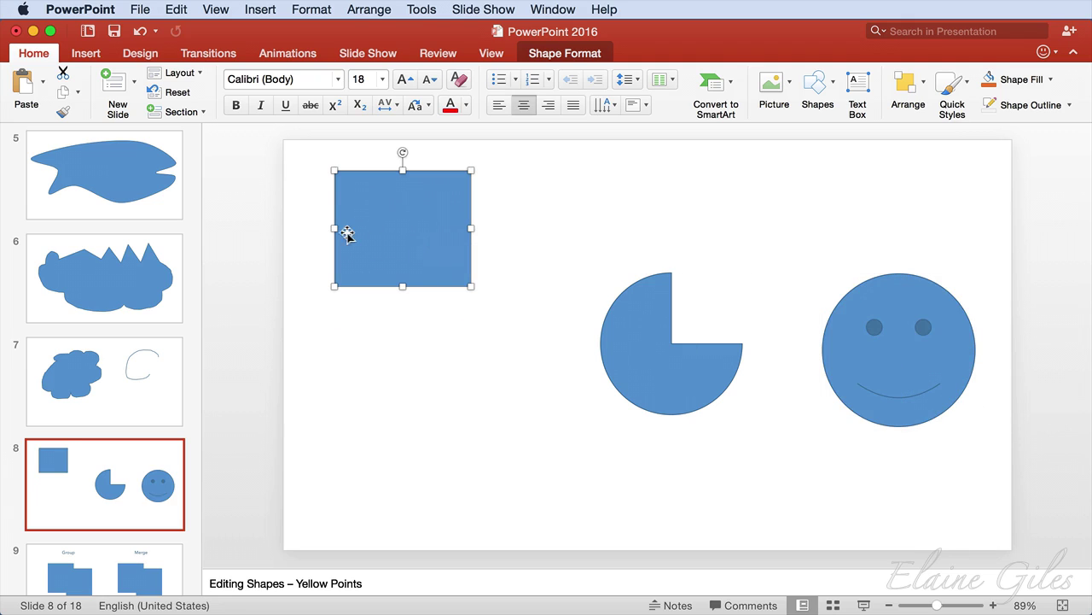
mouse_move(333, 169)
left_mouse_down()
mouse_move(351, 182)
mouse_move(336, 167)
left_mouse_up()
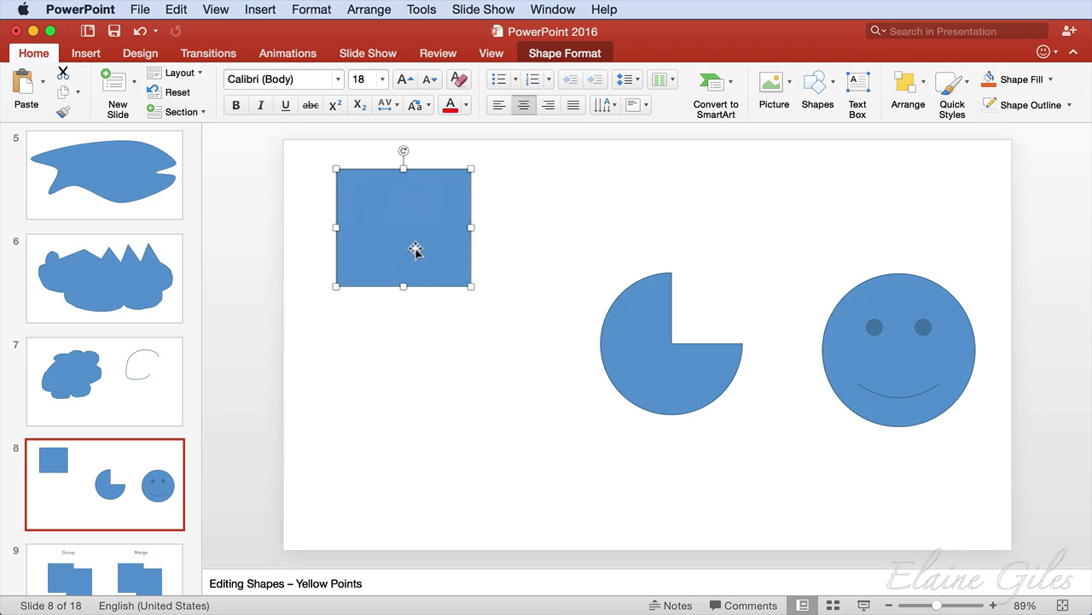
left_click(819, 85)
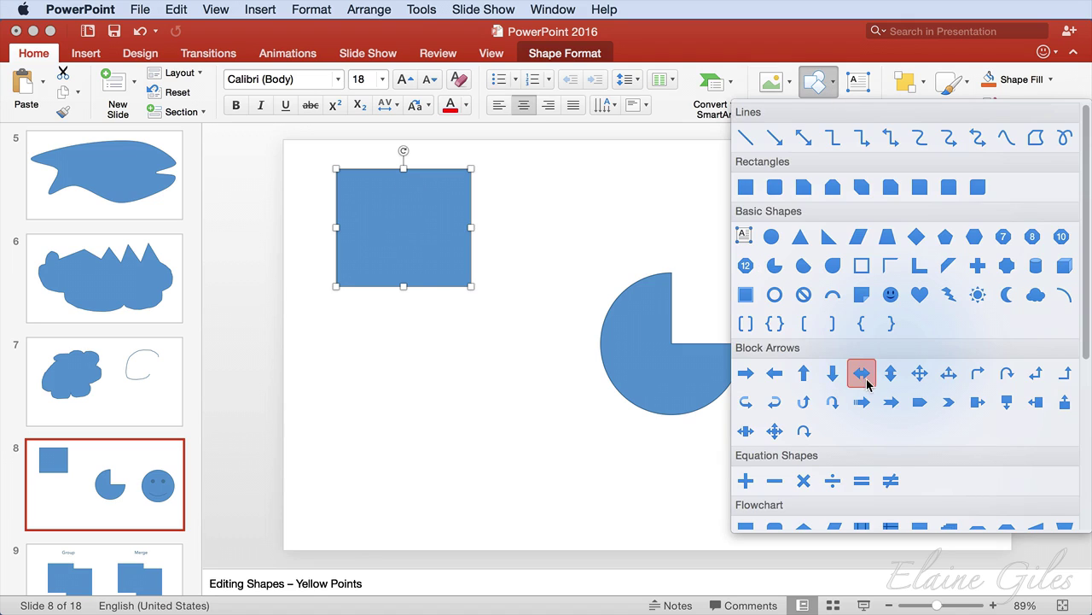
left_click(978, 266)
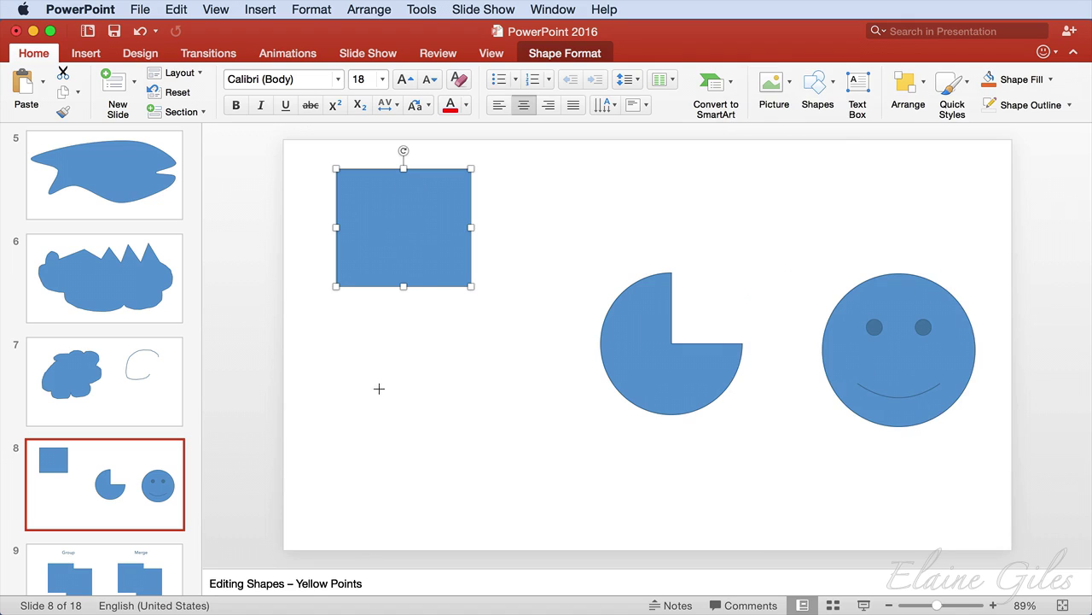
left_click_drag(353, 344, 509, 494)
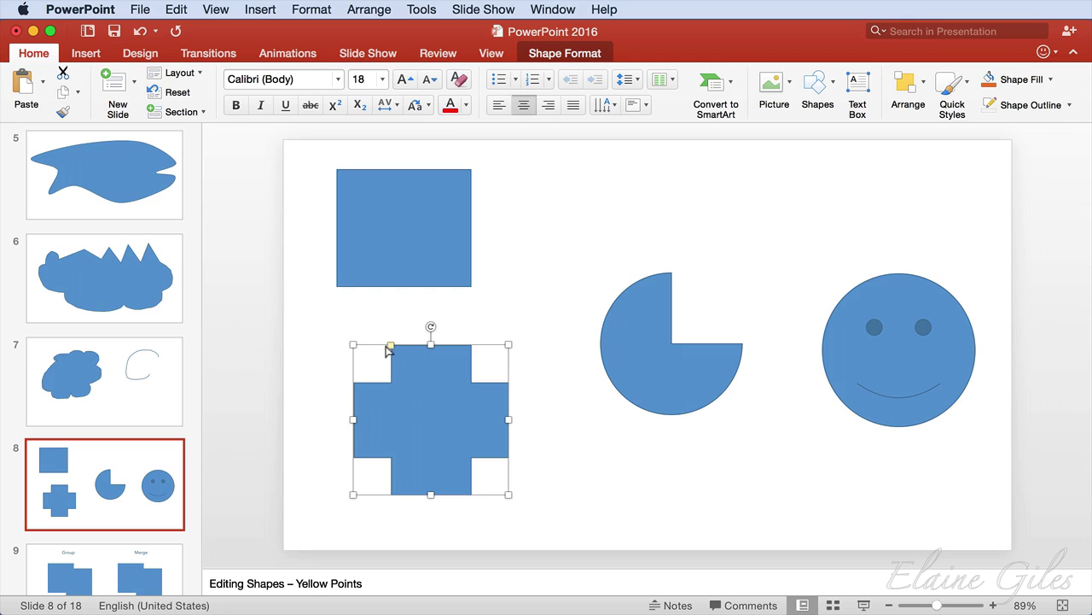
left_click_drag(391, 346, 419, 386)
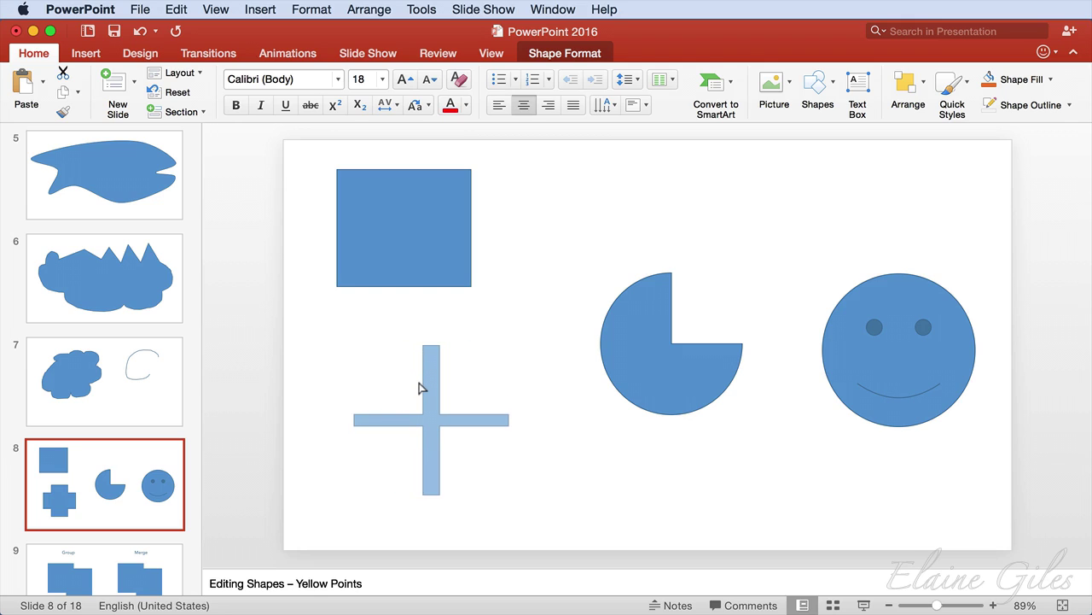
left_click_drag(418, 386, 363, 363)
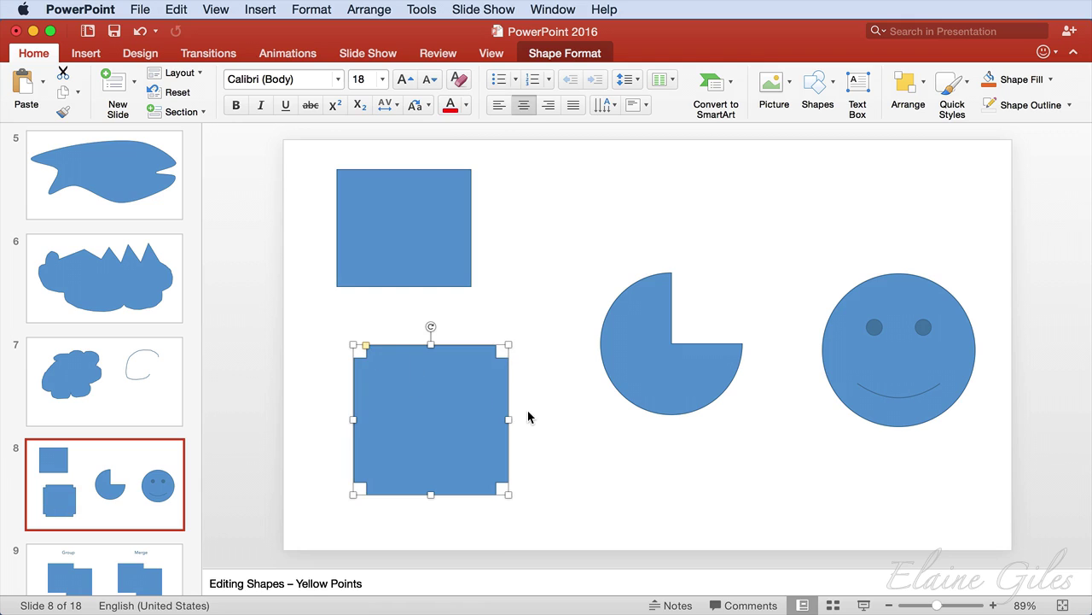
- Rotate the pie shape and adjust its handles to a narrow, right-facing Pac-Man mouth
left_click(628, 364)
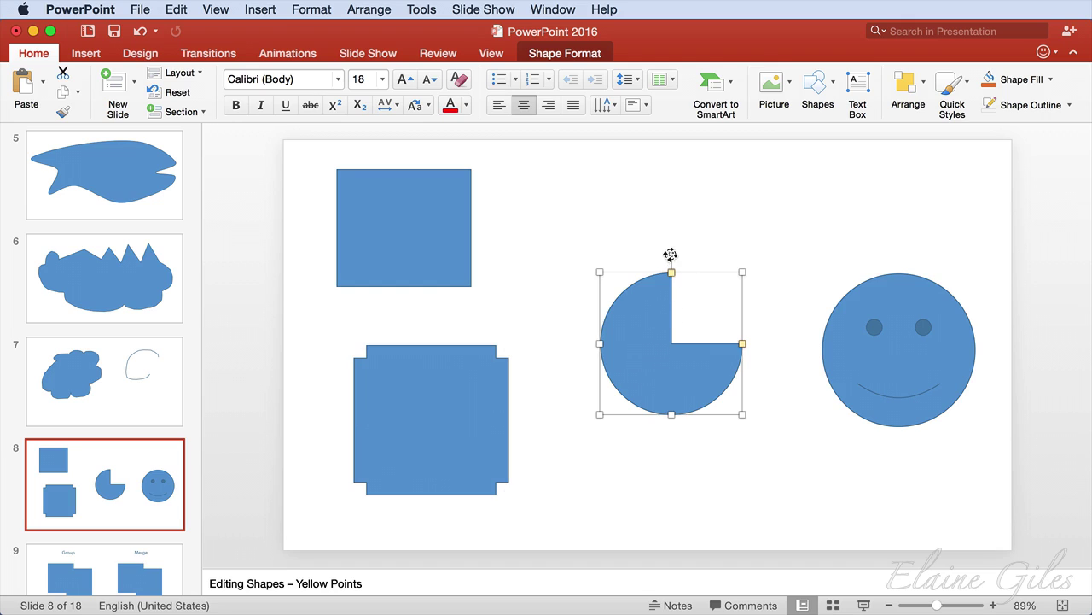
left_click_drag(672, 254, 727, 294)
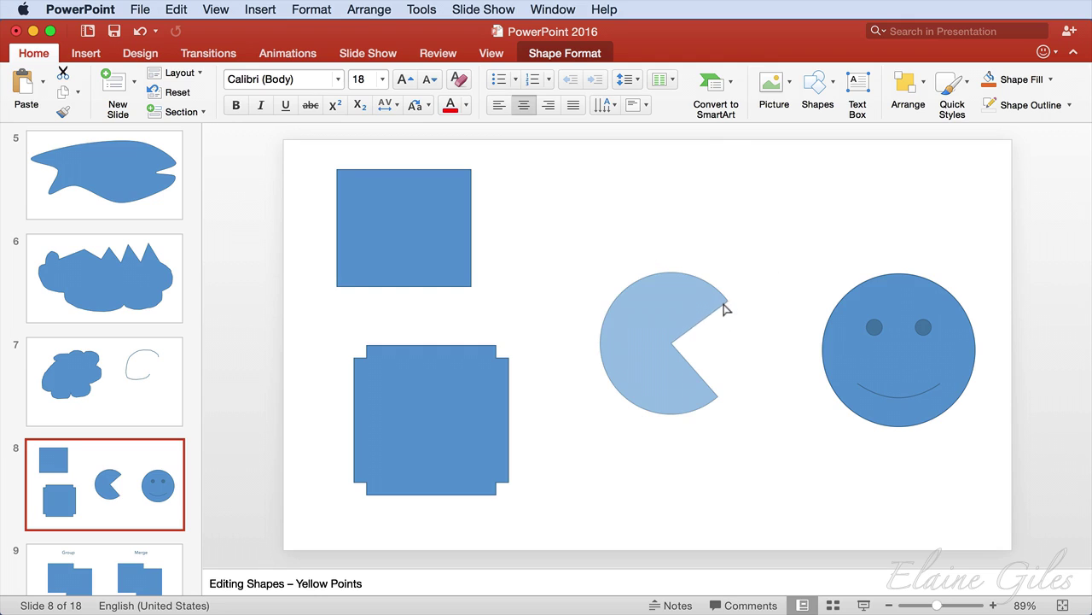
left_click_drag(725, 309, 732, 321)
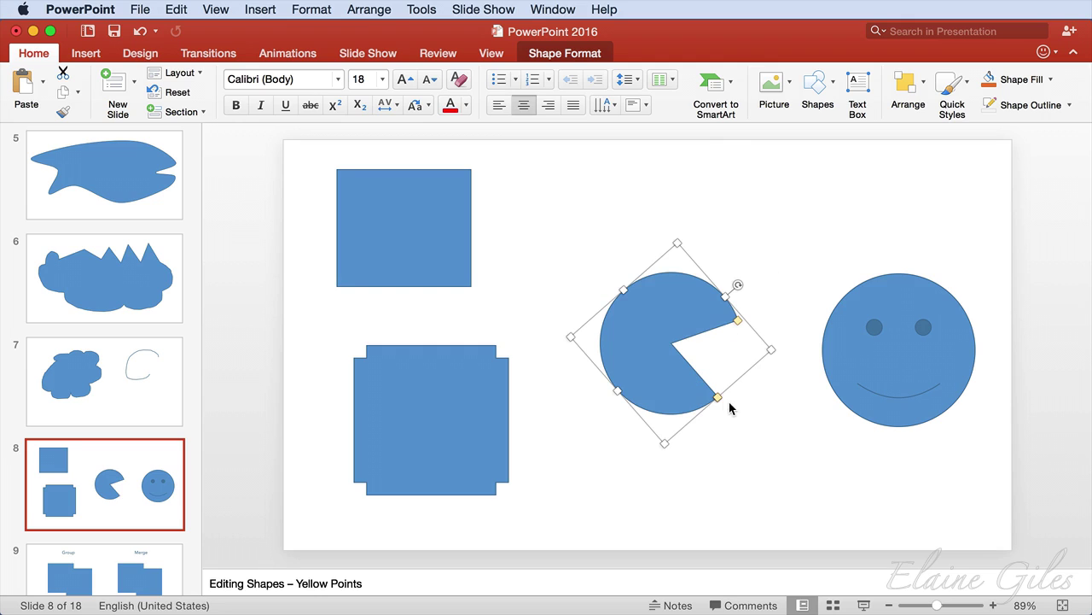
left_click_drag(719, 398, 733, 374)
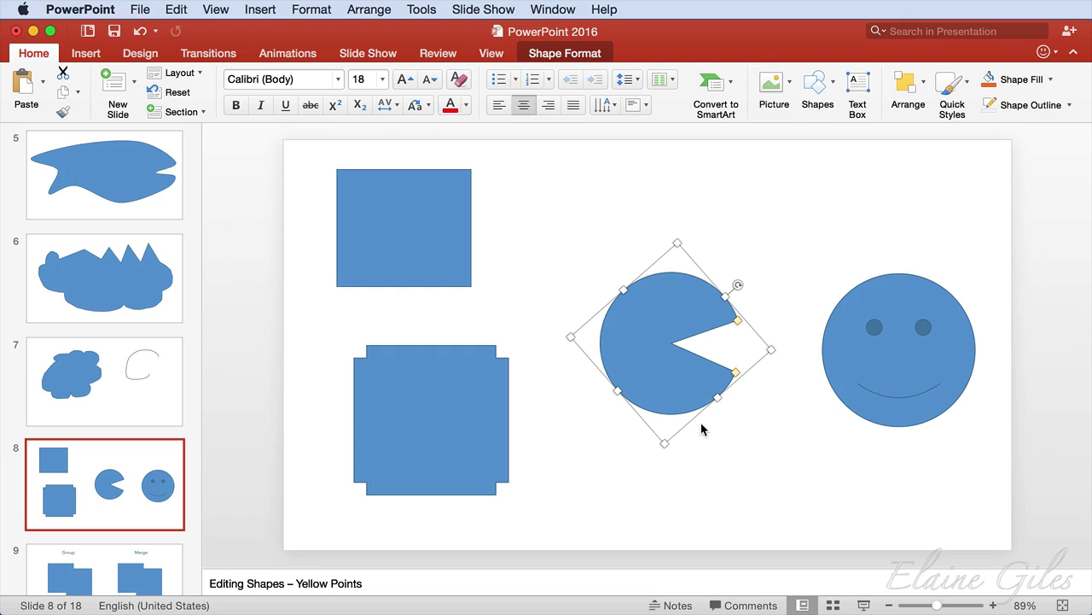
left_click(841, 349)
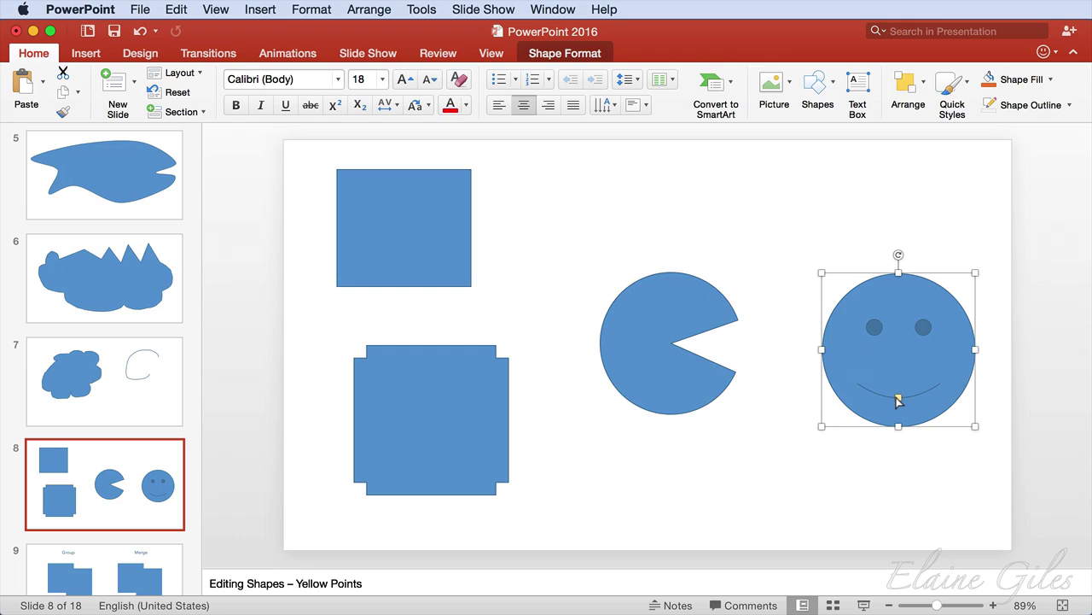
- Raise the smiley face's mouth handle so it frowns, then reselect the Pac-Man
left_click_drag(898, 399, 898, 385)
left_click(641, 363)
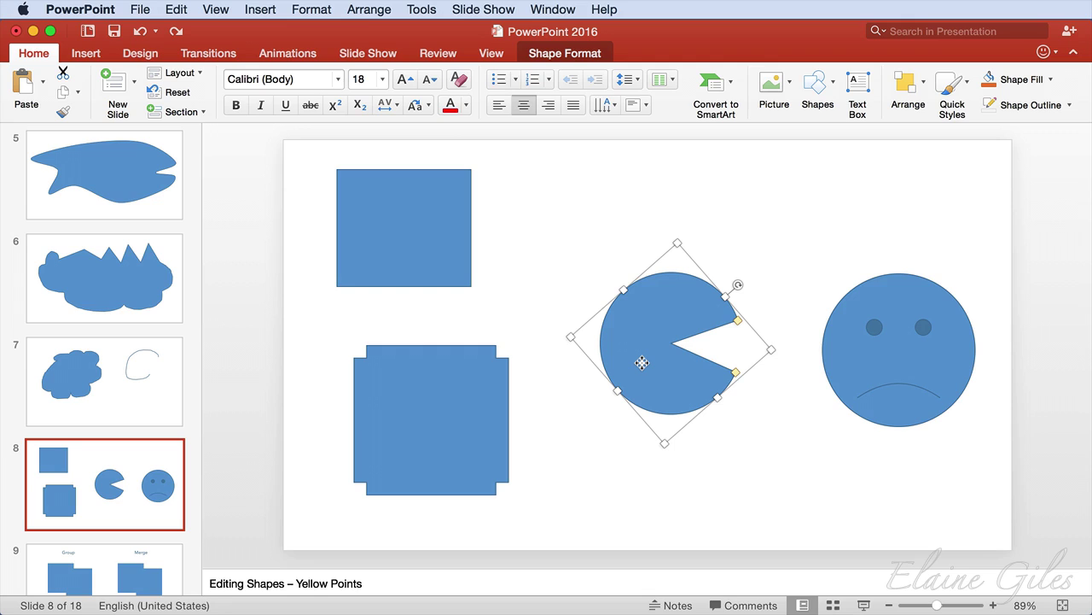
- Turn on Edit Points for the Pac-Man shape from the Edit Shape menu
left_click(575, 55)
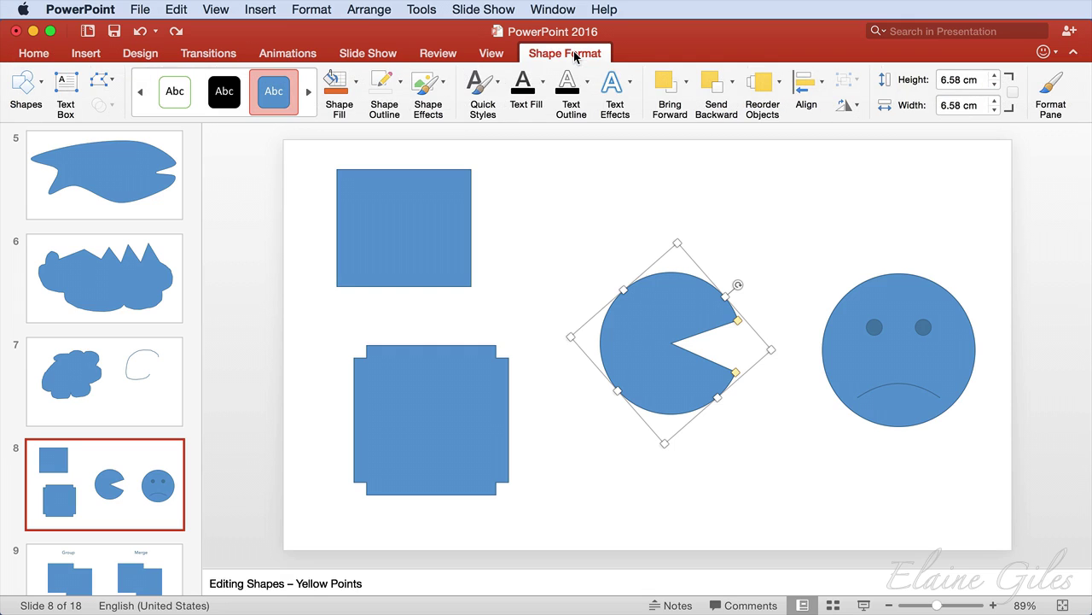
left_click(114, 82)
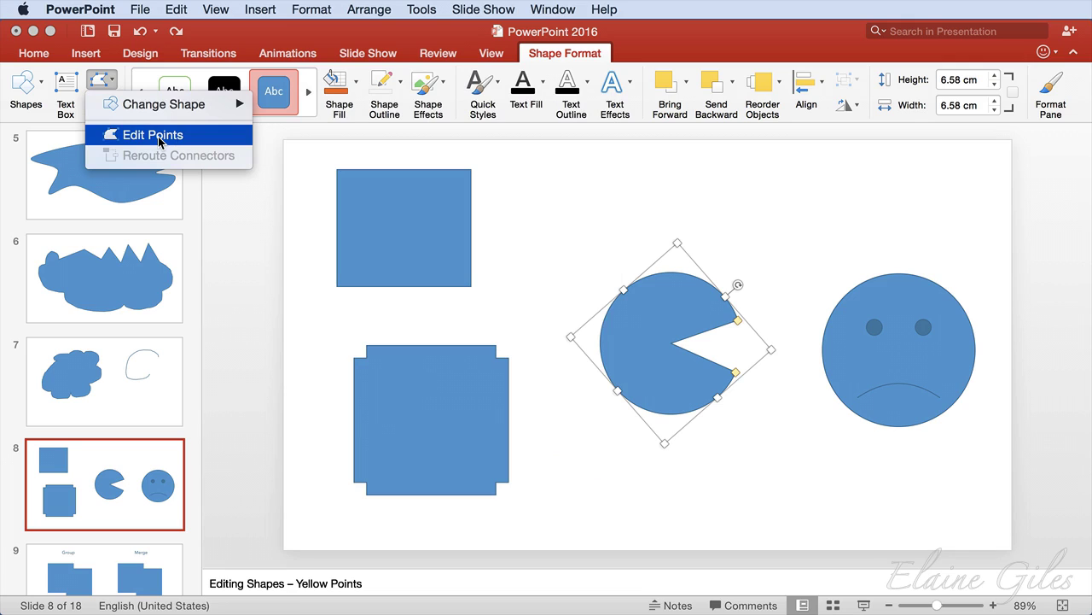
left_click(158, 141)
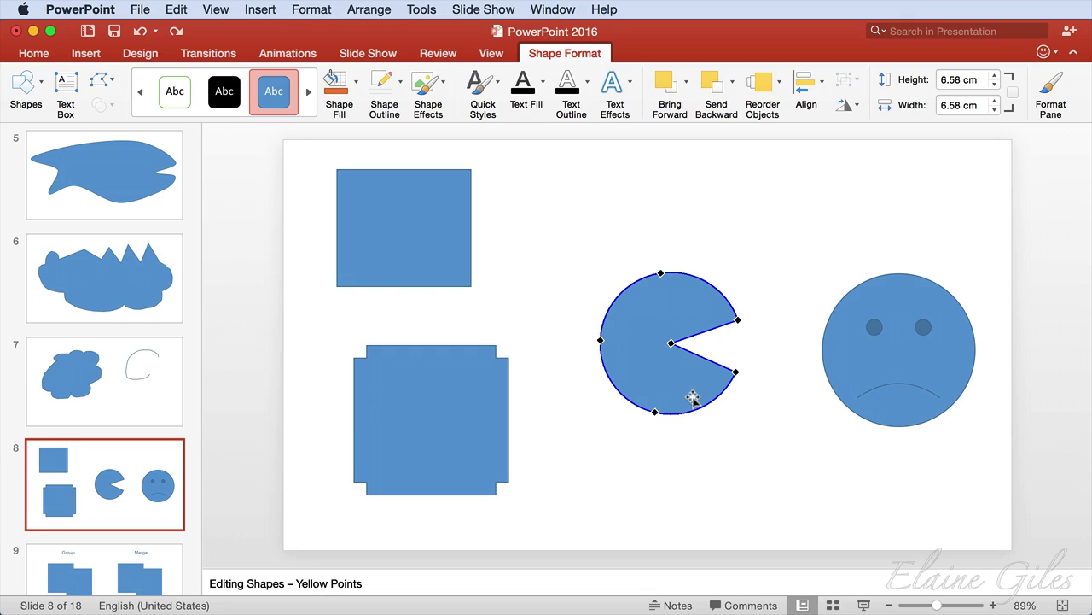
- Drag the left vertex up-left and the lower-left point left, levelling the middle curve
left_click(600, 339)
left_click_drag(591, 332, 536, 181)
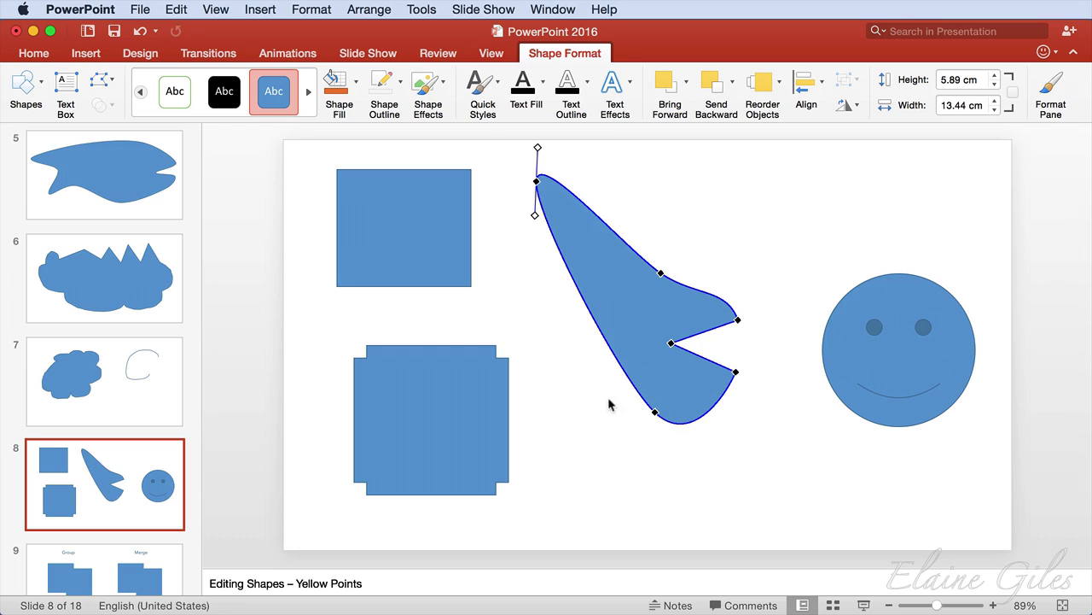
left_click(652, 409)
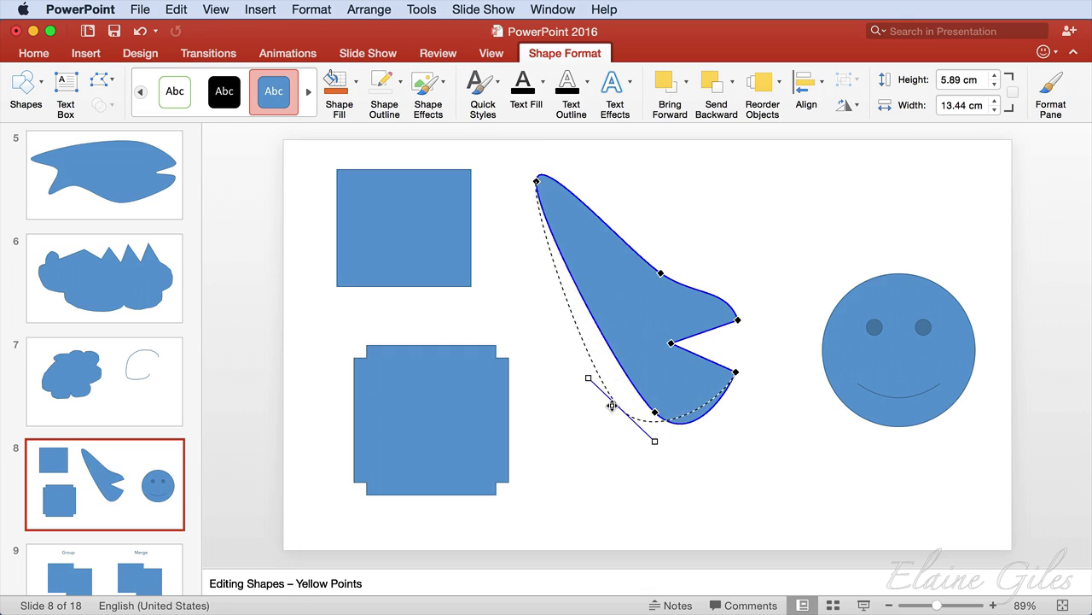
left_click_drag(652, 408, 613, 407)
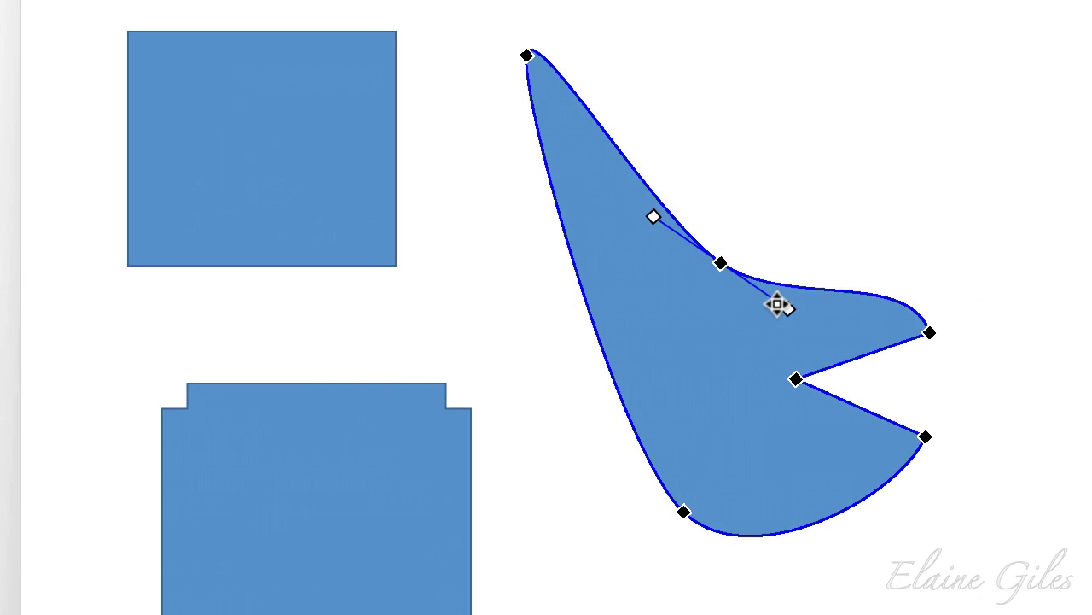
left_click_drag(779, 305, 806, 260)
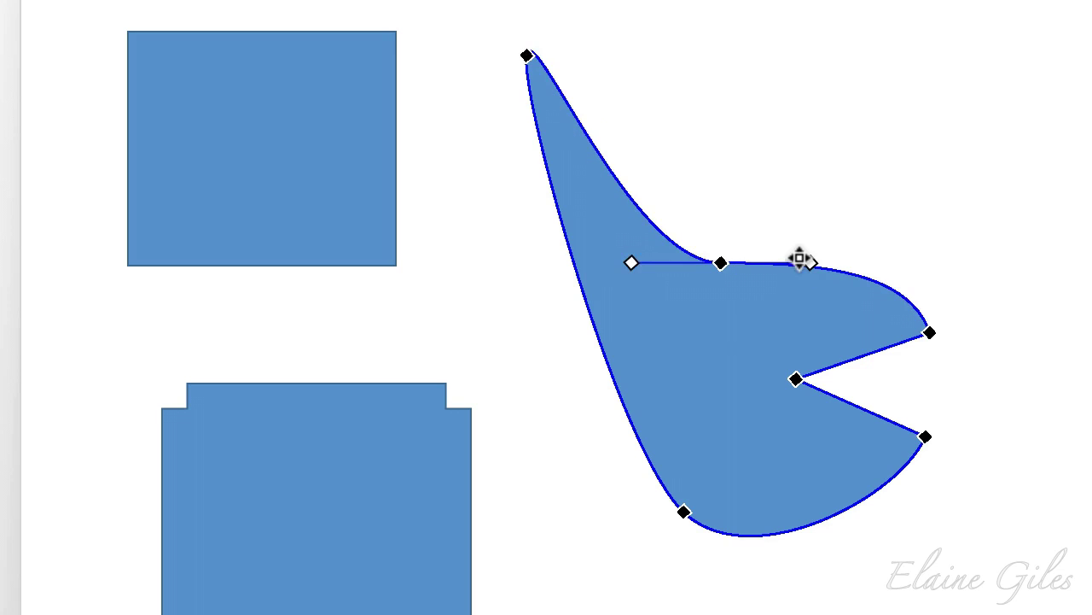
- Round out the top curve and widen the shape's lower-left curve outward
left_click(526, 53)
left_click_drag(512, 92, 458, 116)
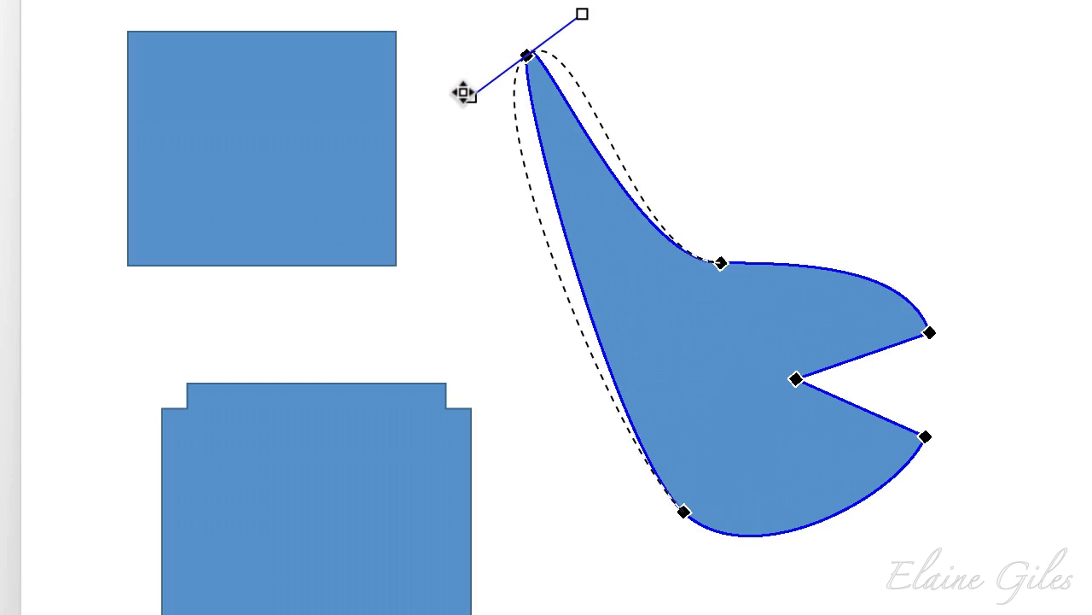
left_click_drag(458, 116, 470, 91)
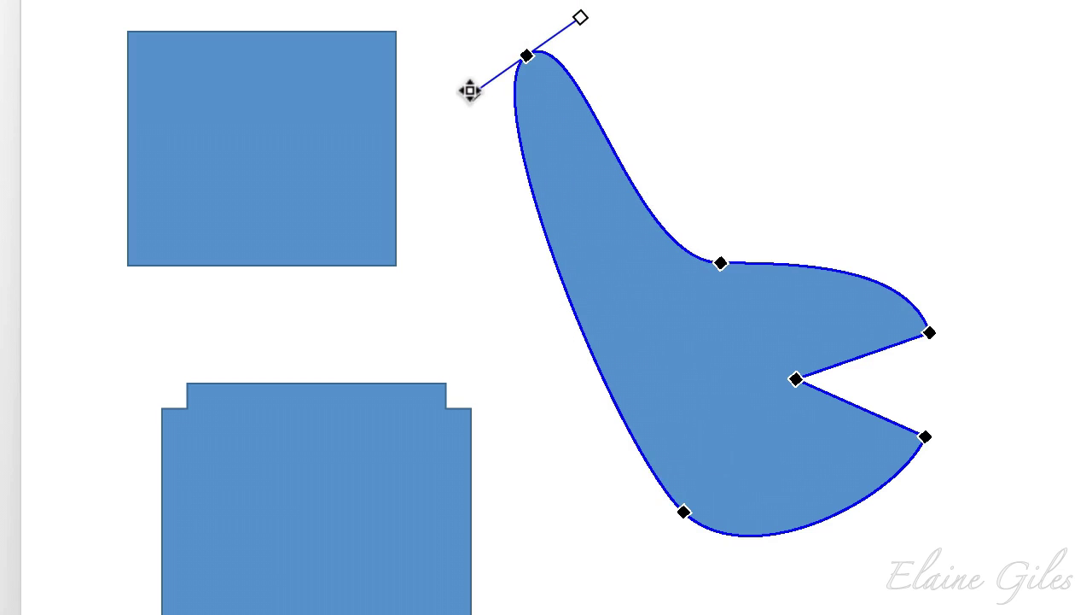
left_click(684, 512)
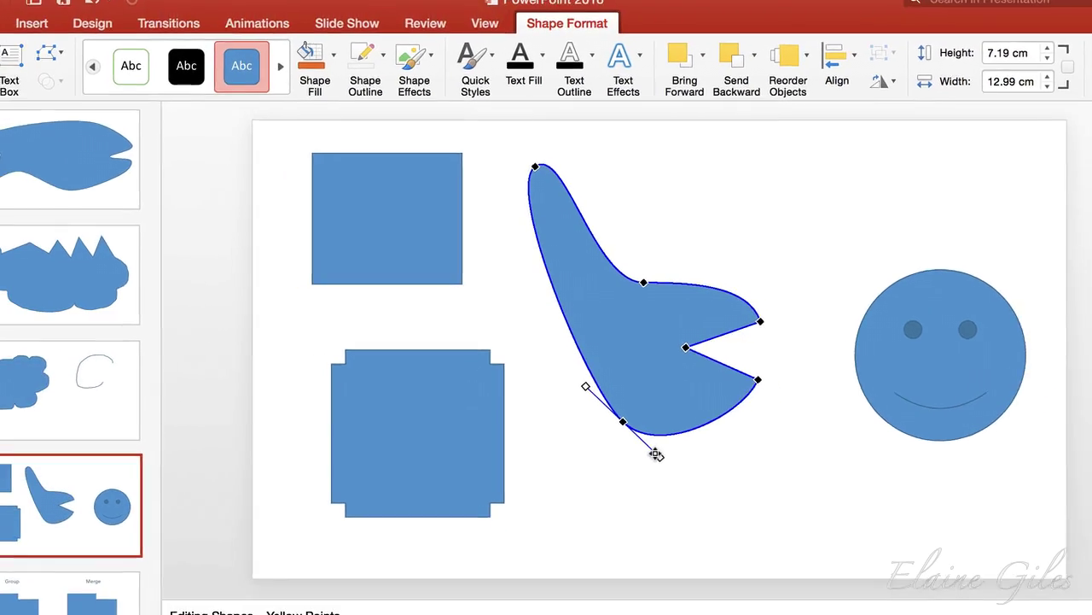
left_click_drag(648, 442, 553, 385)
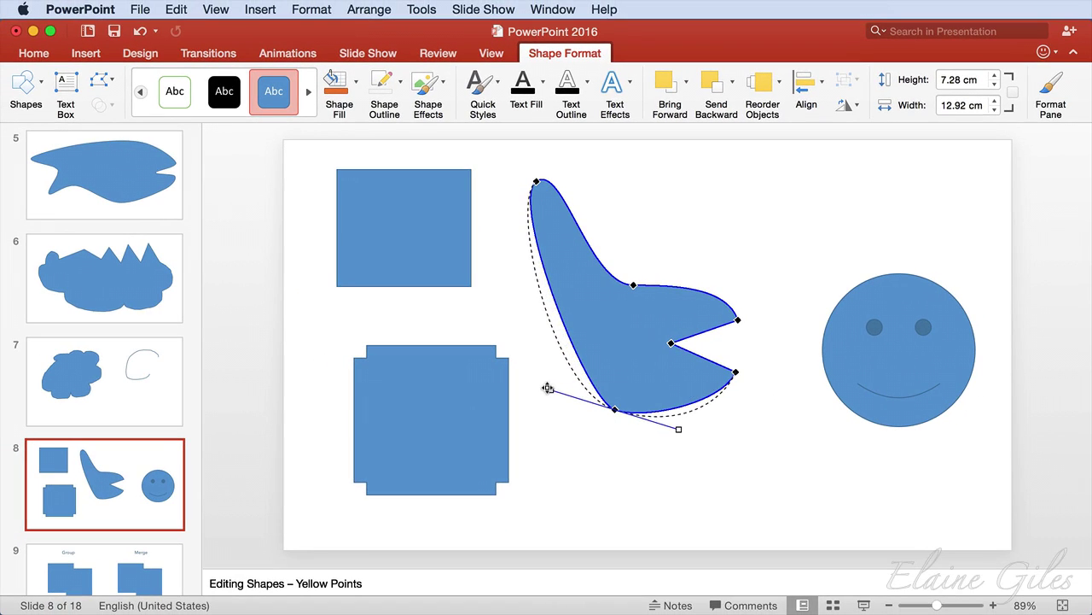
left_click_drag(552, 384, 545, 388)
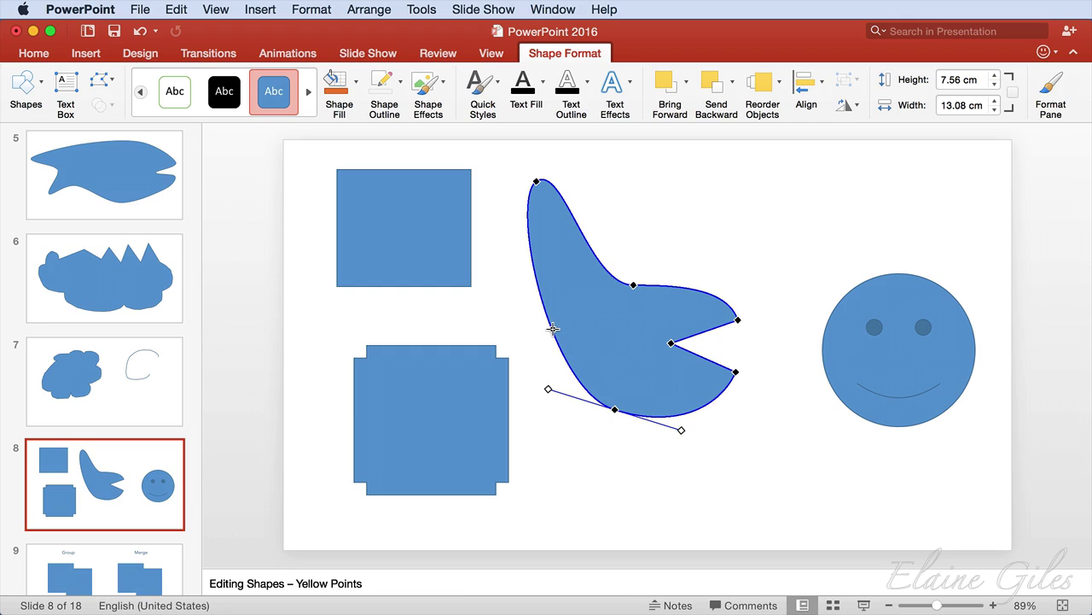
- Add a new point on the left edge, move it up-left and bulge that edge outward
right_click(553, 328)
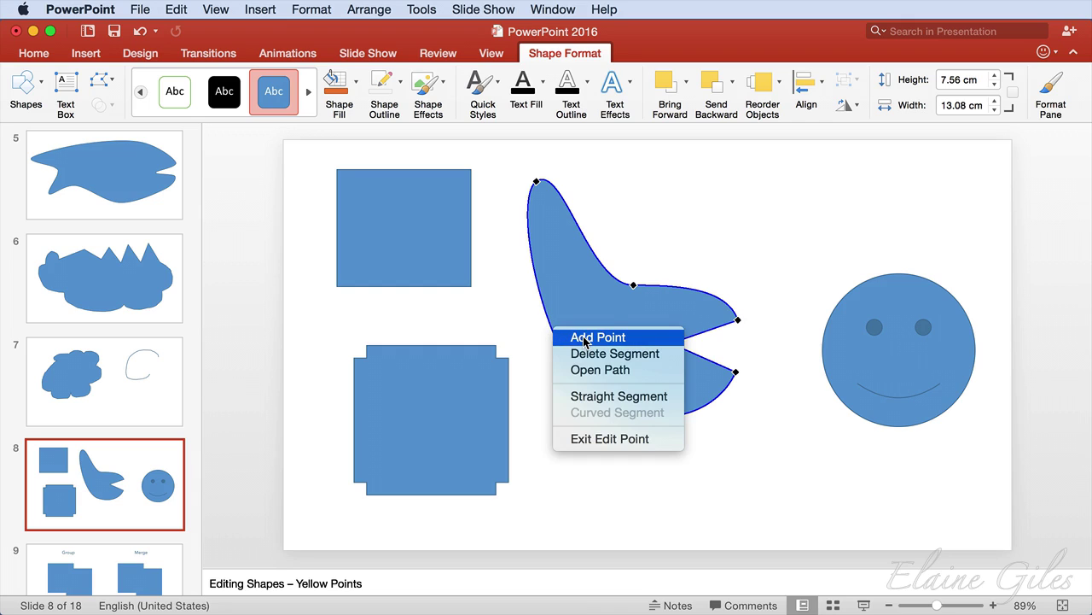
left_click(585, 341)
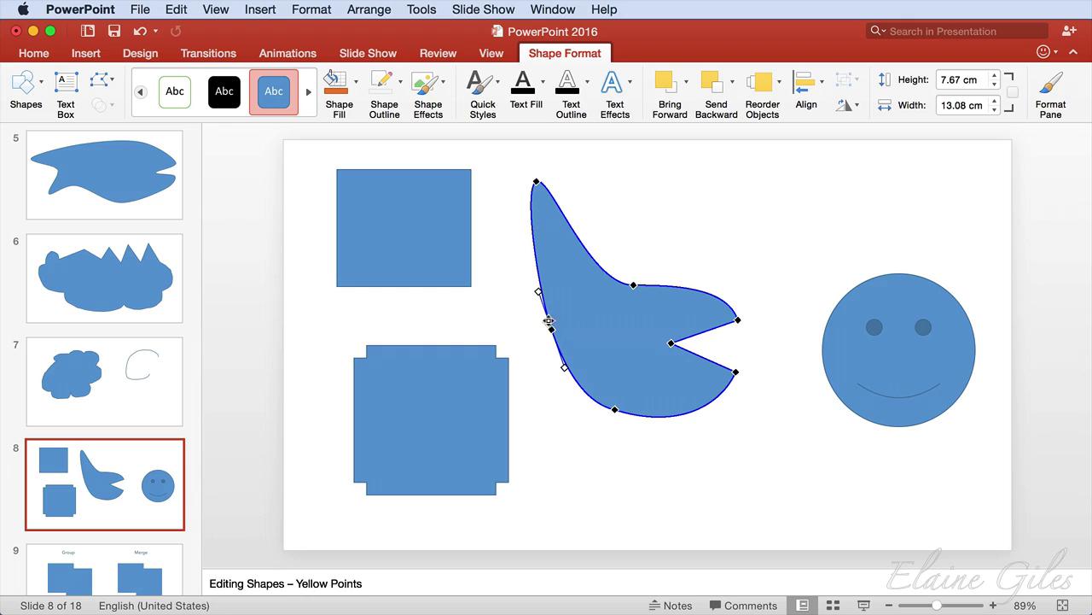
left_click_drag(548, 328, 535, 321)
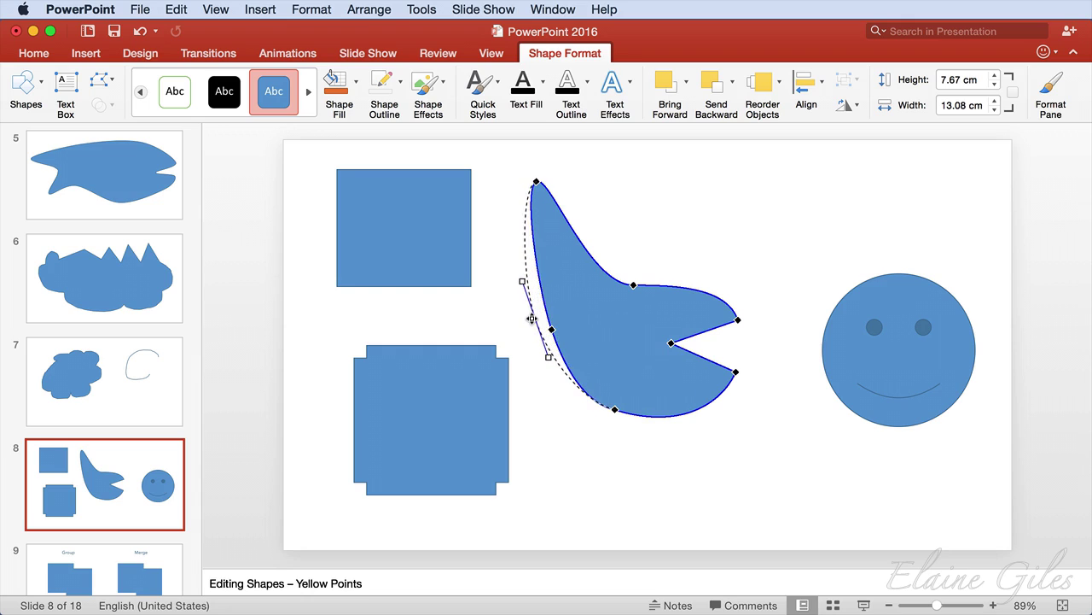
left_click_drag(547, 358, 554, 382)
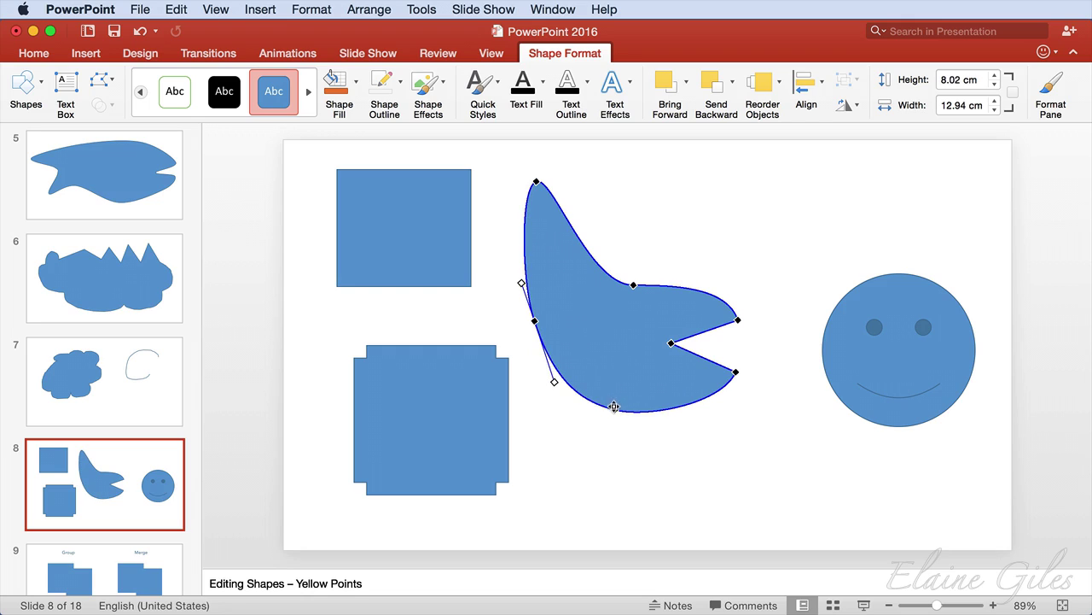
- Delete the bottom point, sweep the underside into a deep curve, then exit point editing
left_click(611, 408)
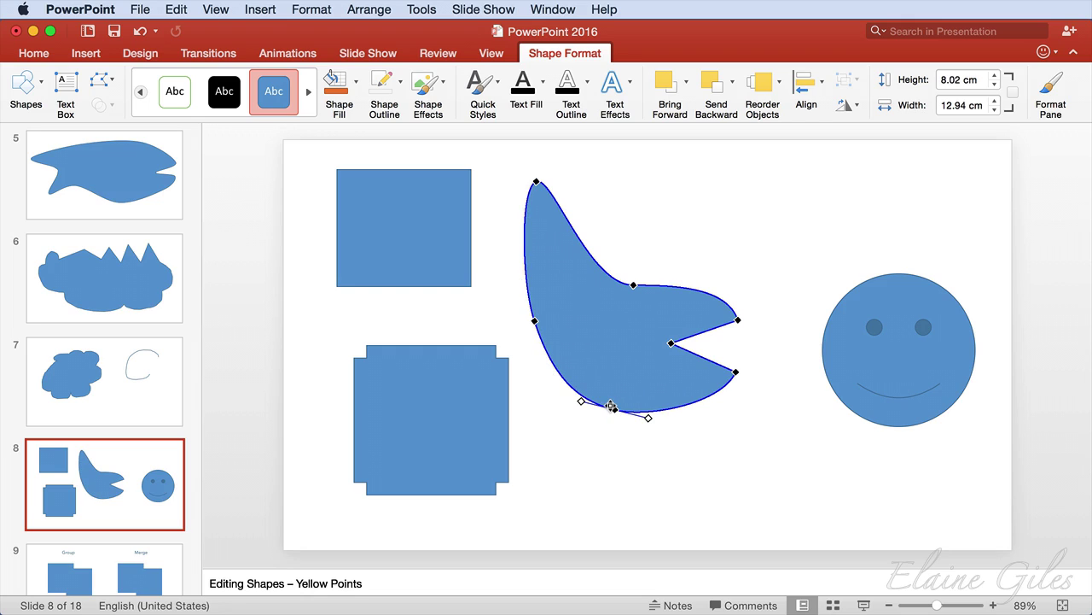
right_click(613, 409)
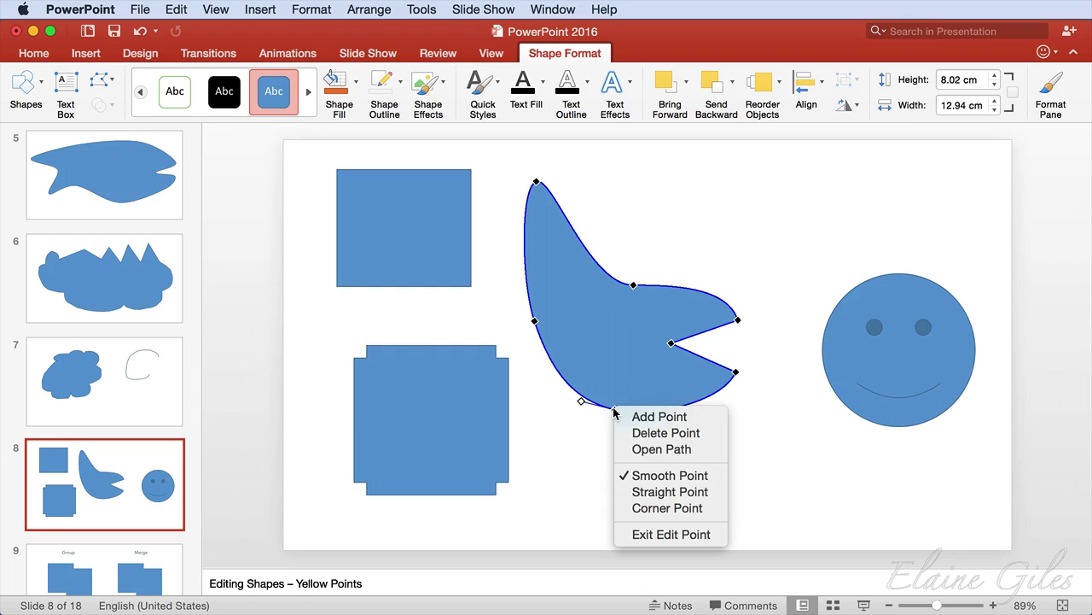
left_click(657, 435)
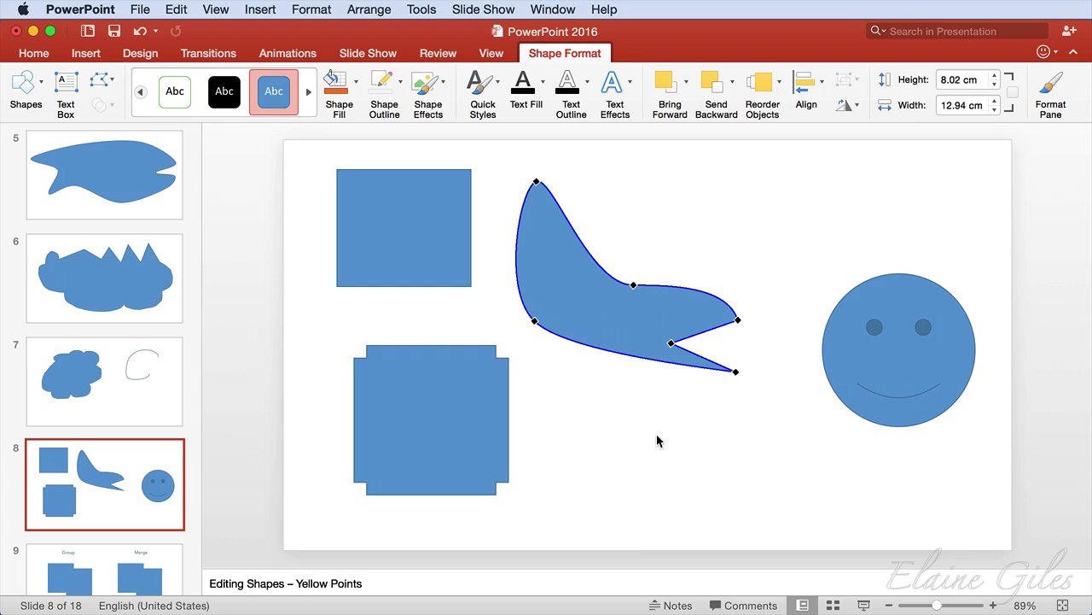
left_click(534, 321)
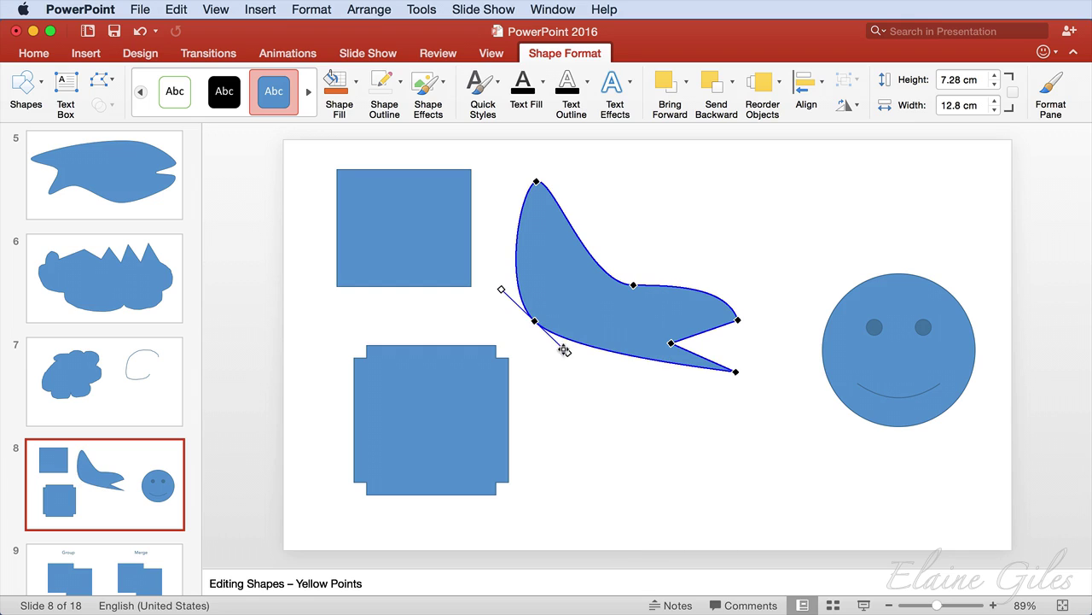
left_click_drag(565, 351, 569, 461)
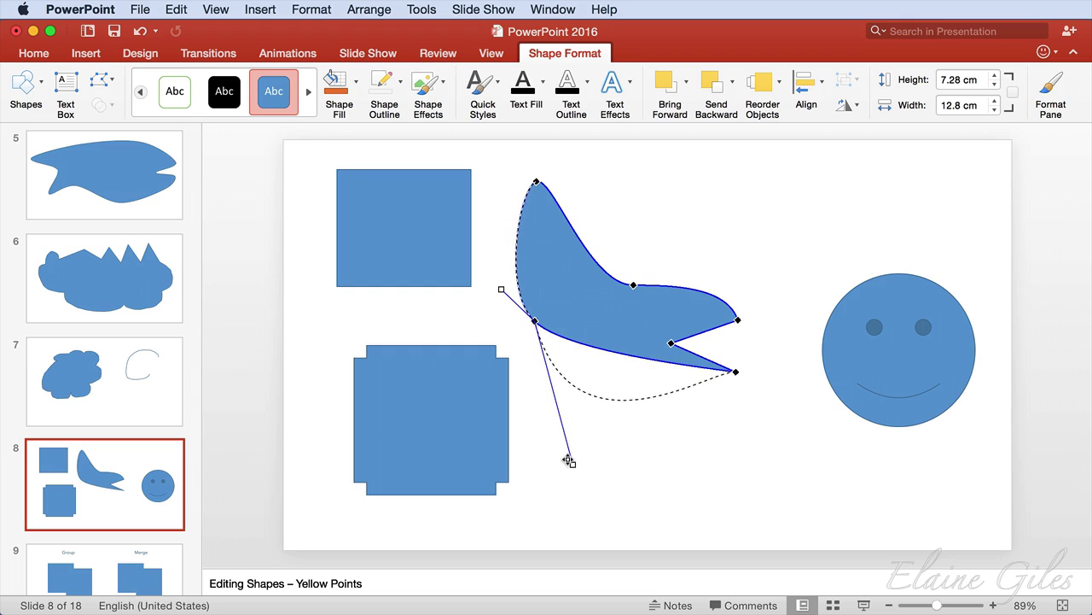
left_click_drag(500, 288, 501, 259)
left_click(695, 428)
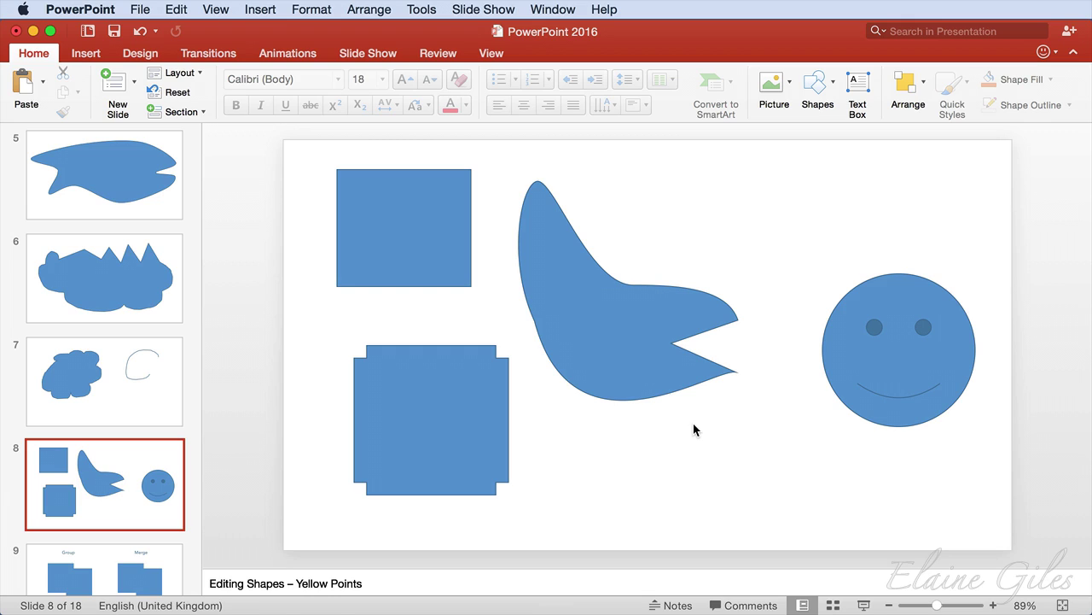
- On slide 9, select the two overlapping Group squares and group them into one object
left_click(151, 569)
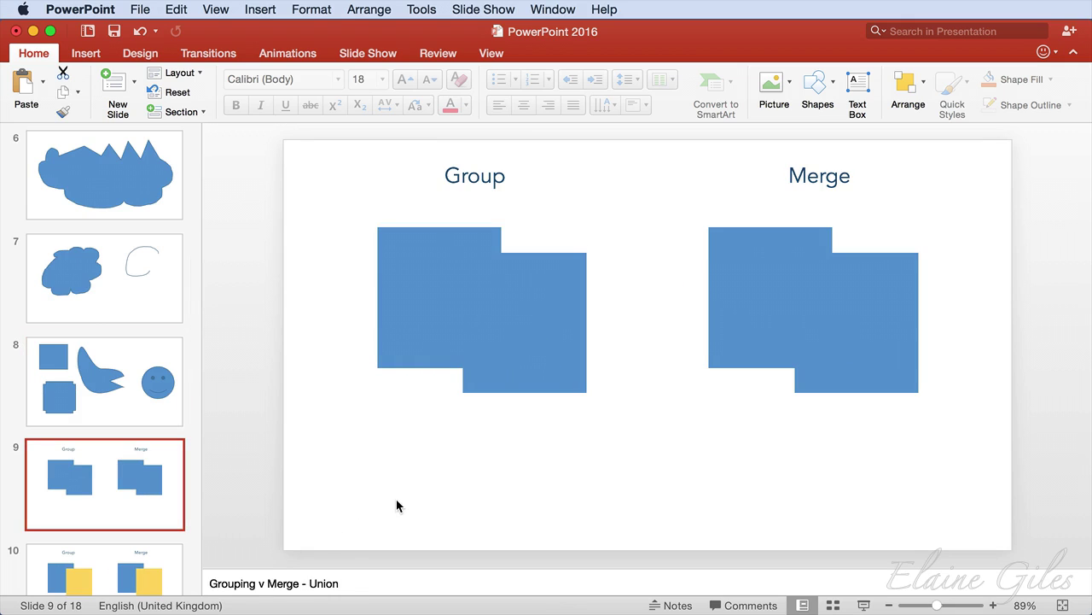
left_click_drag(384, 273, 643, 484)
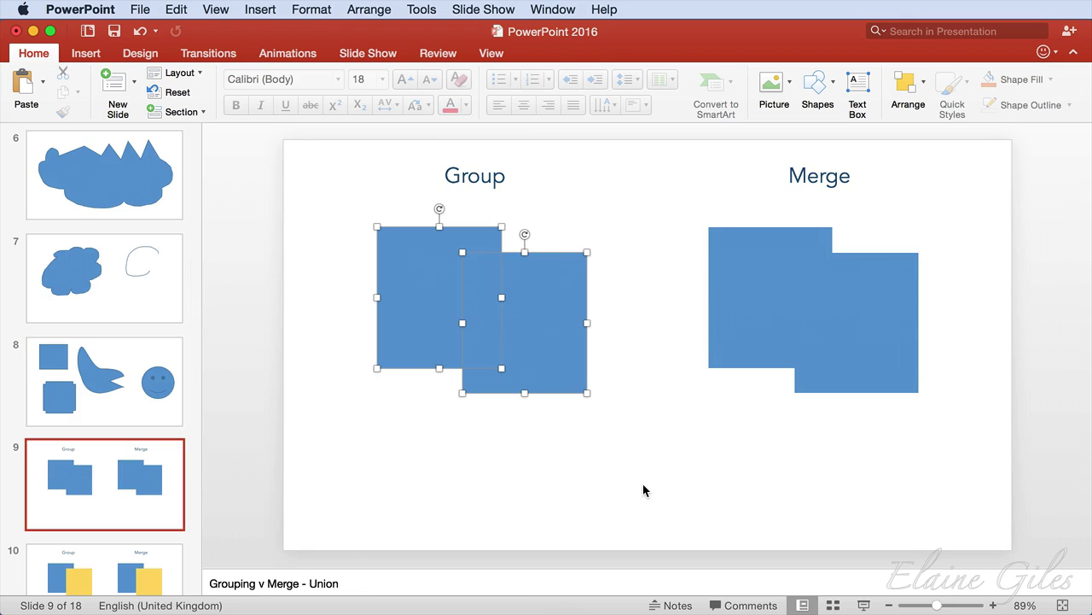
left_click_drag(654, 196, 959, 508)
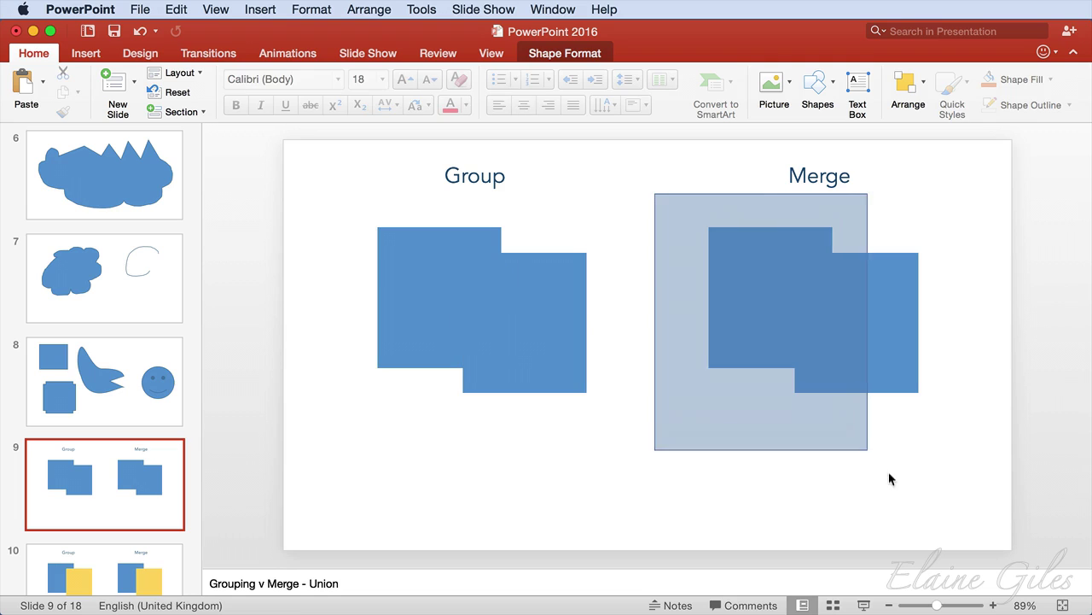
left_click_drag(322, 189, 649, 492)
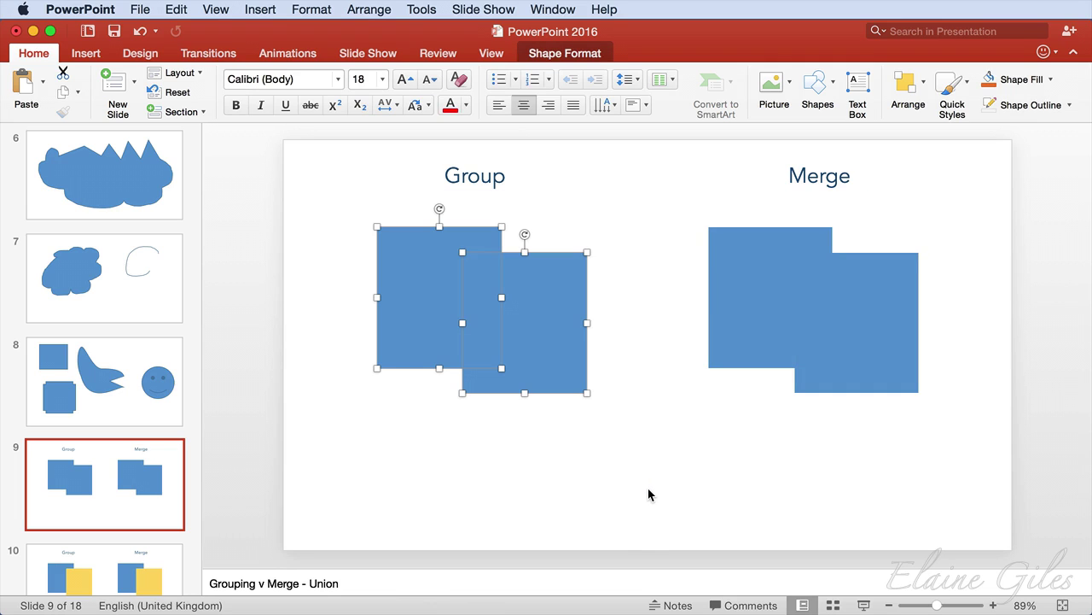
right_click(542, 329)
mouse_move(589, 399)
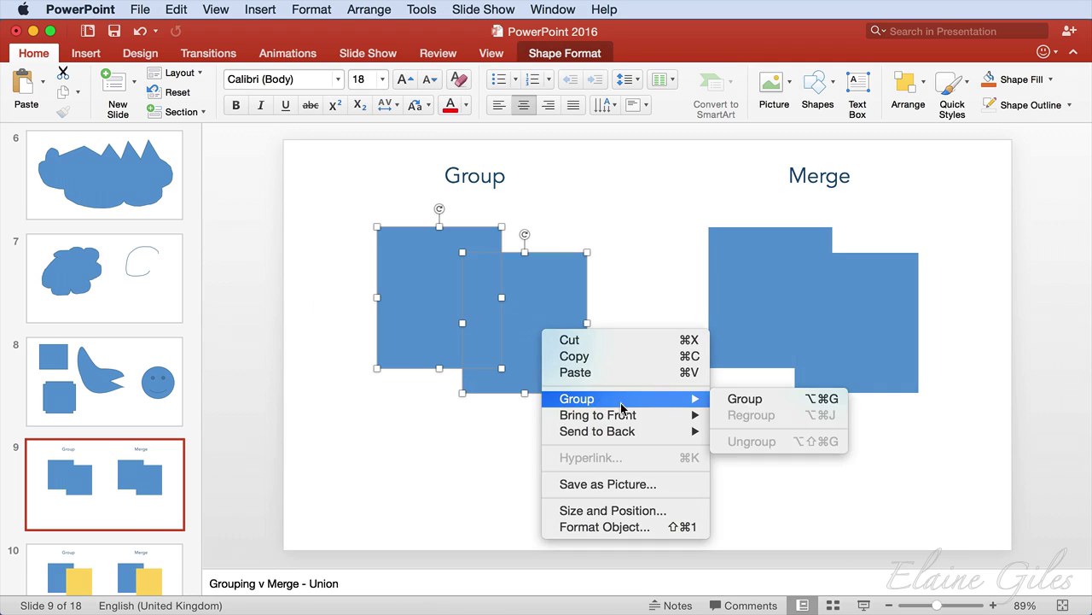
left_click(751, 399)
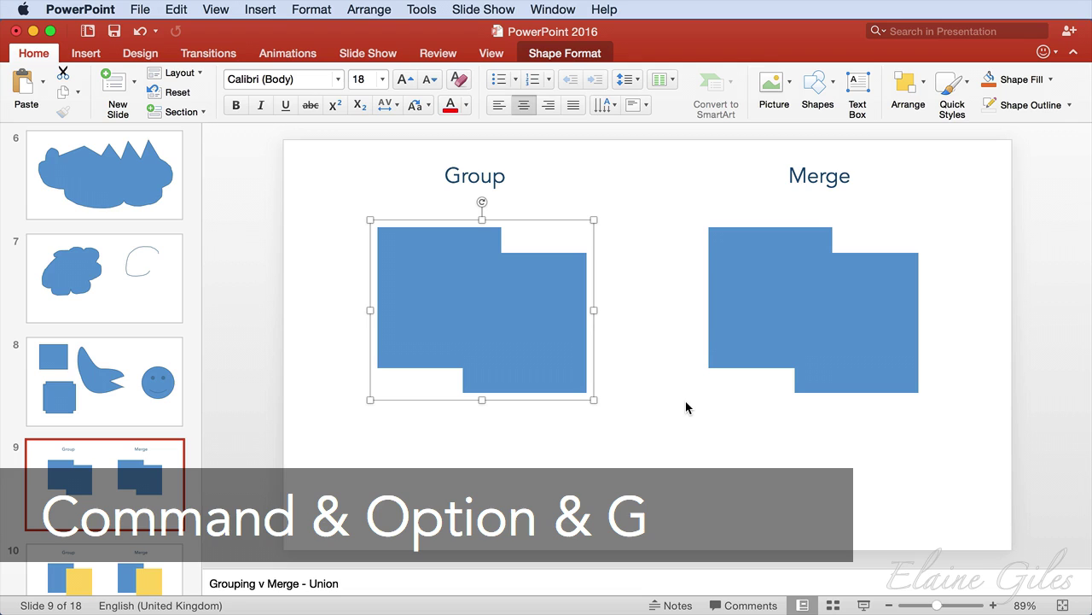
- Union the two Merge squares on slide 9 into a single shape
left_click_drag(682, 204, 975, 473)
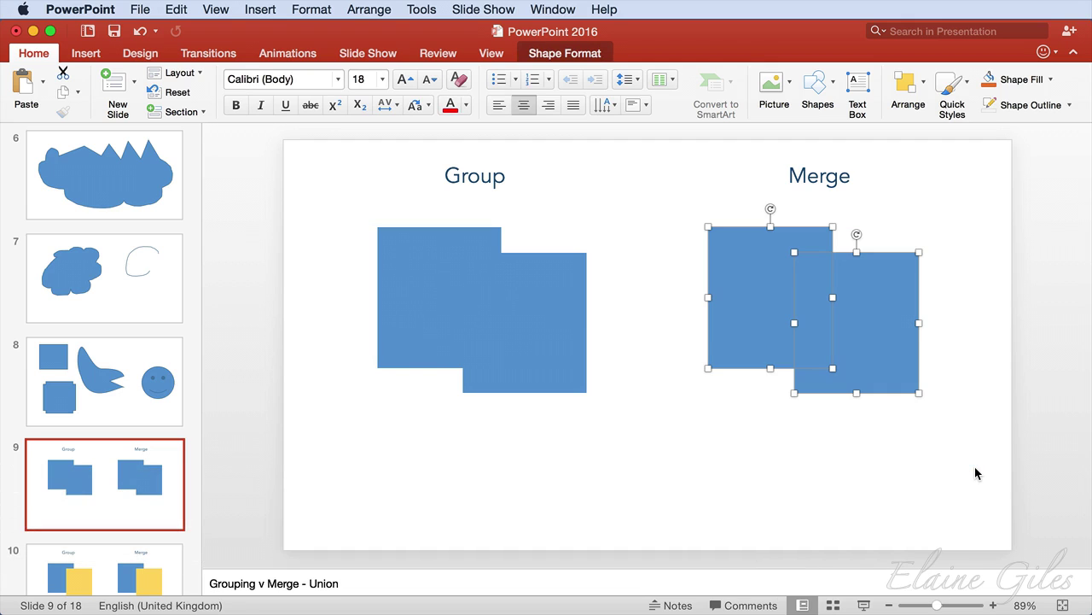
left_click(570, 55)
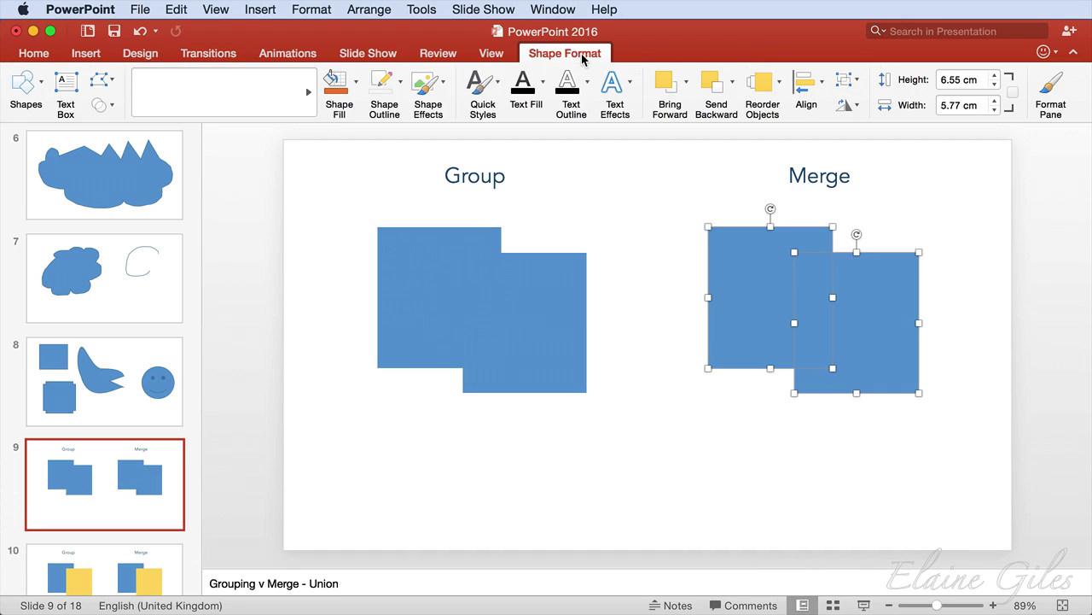
left_click(113, 107)
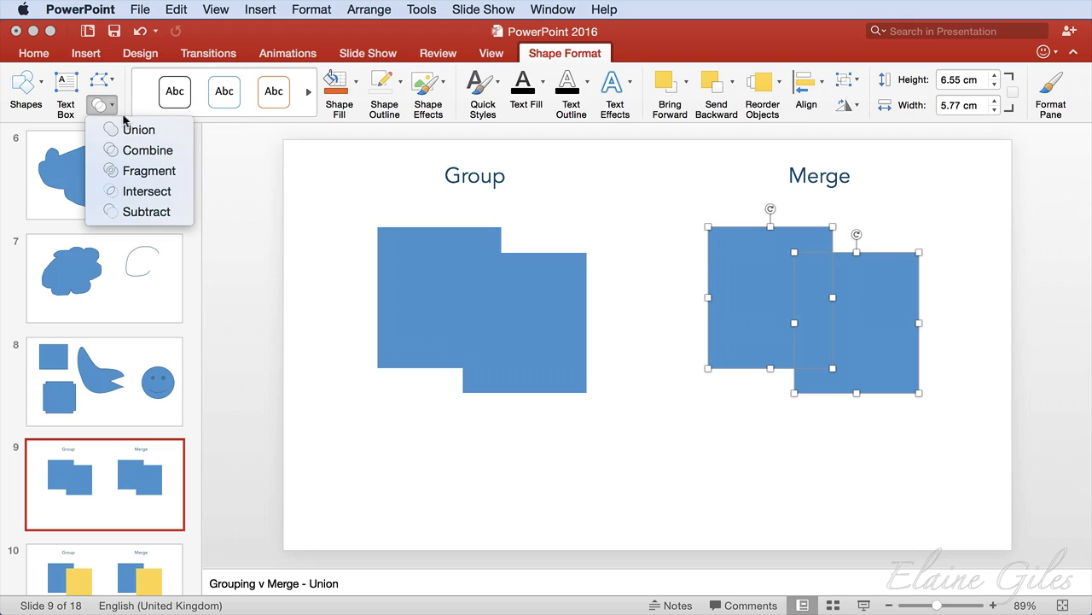
left_click(173, 132)
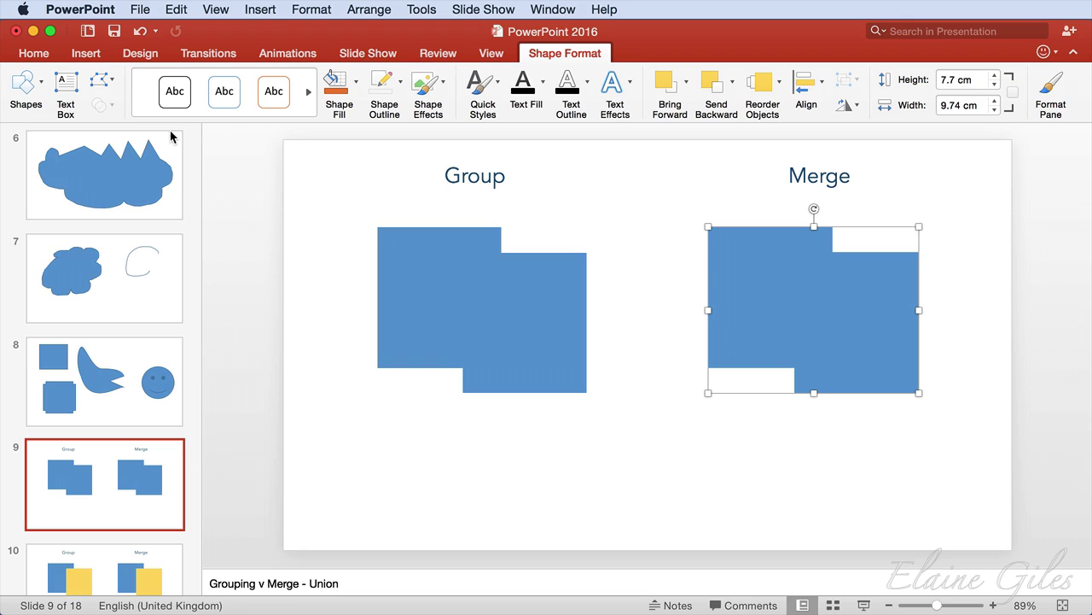
left_click(671, 432)
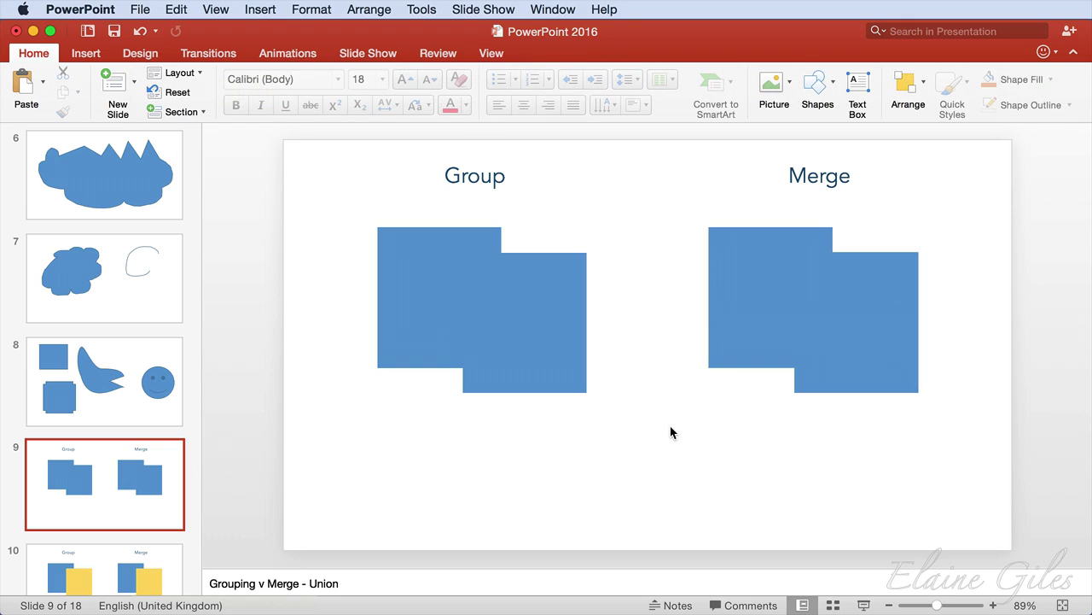
- Drag the grouped squares and merged shape down to compare them, then undo the moves
left_click_drag(503, 338, 540, 443)
left_click_drag(778, 315, 753, 436)
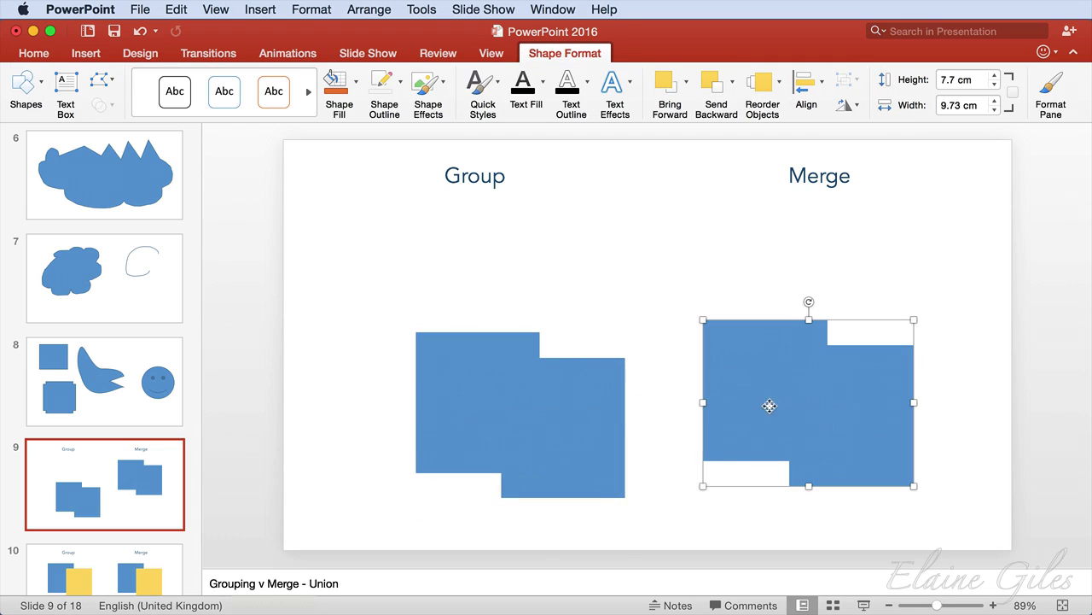
key("super+z")
key("super+z")
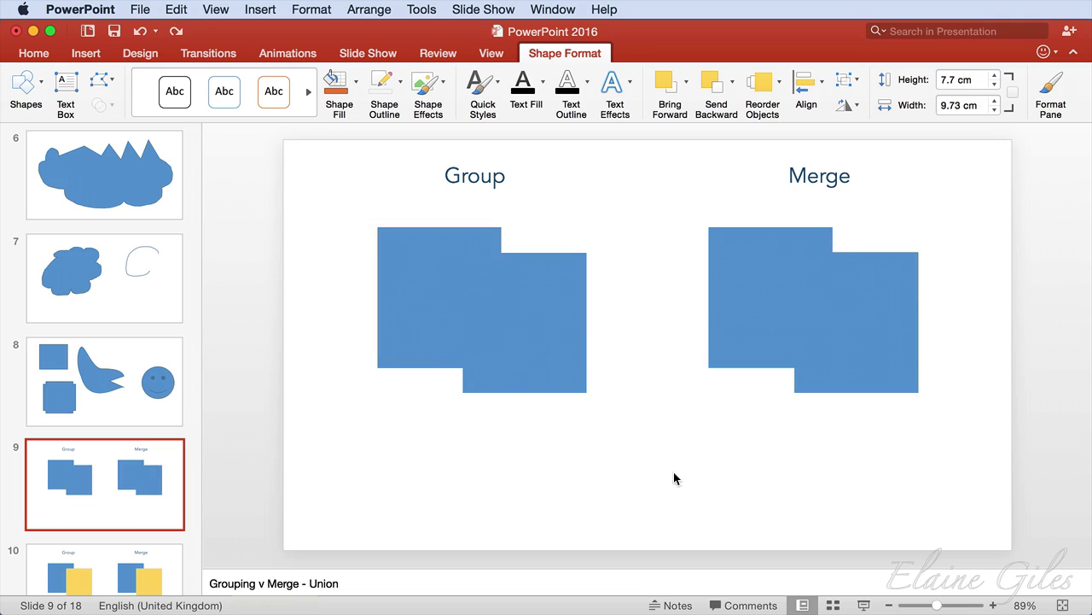
- On slide 10, group the blue and yellow Group squares with Cmd+Option+G
left_click(296, 499)
key("Page_Down")
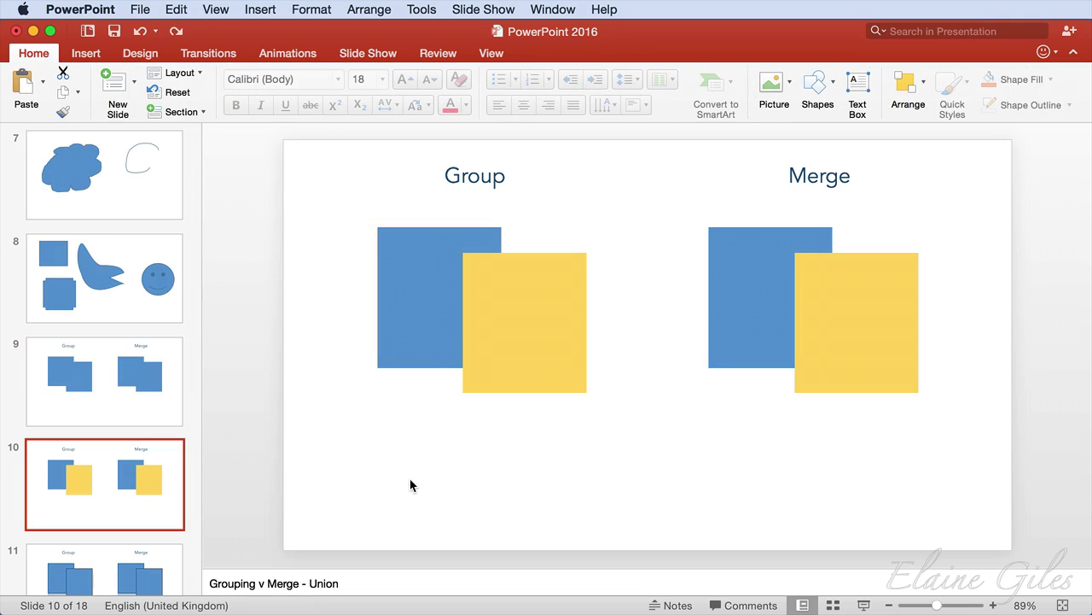
left_click_drag(342, 200, 640, 466)
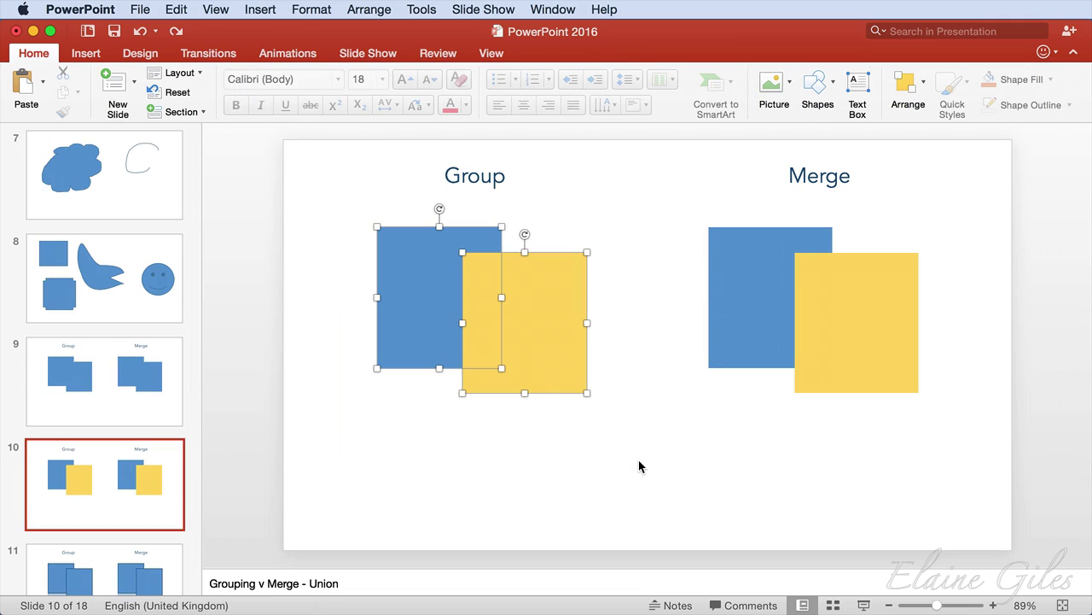
key("super+alt+g")
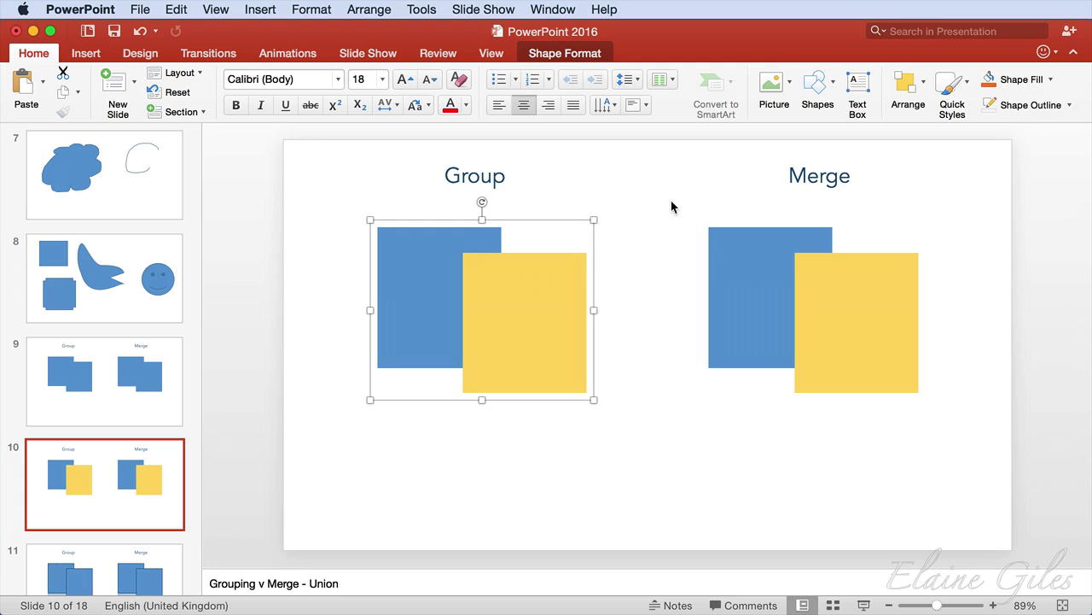
- Union the blue and yellow Merge squares into one yellow shape
left_click_drag(671, 202, 973, 452)
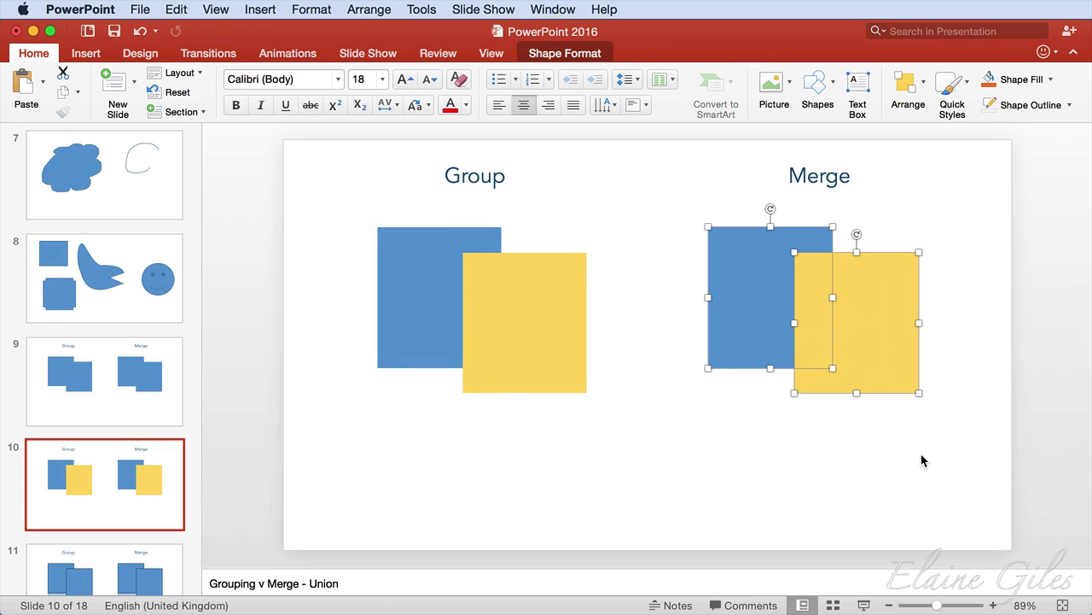
left_click(576, 54)
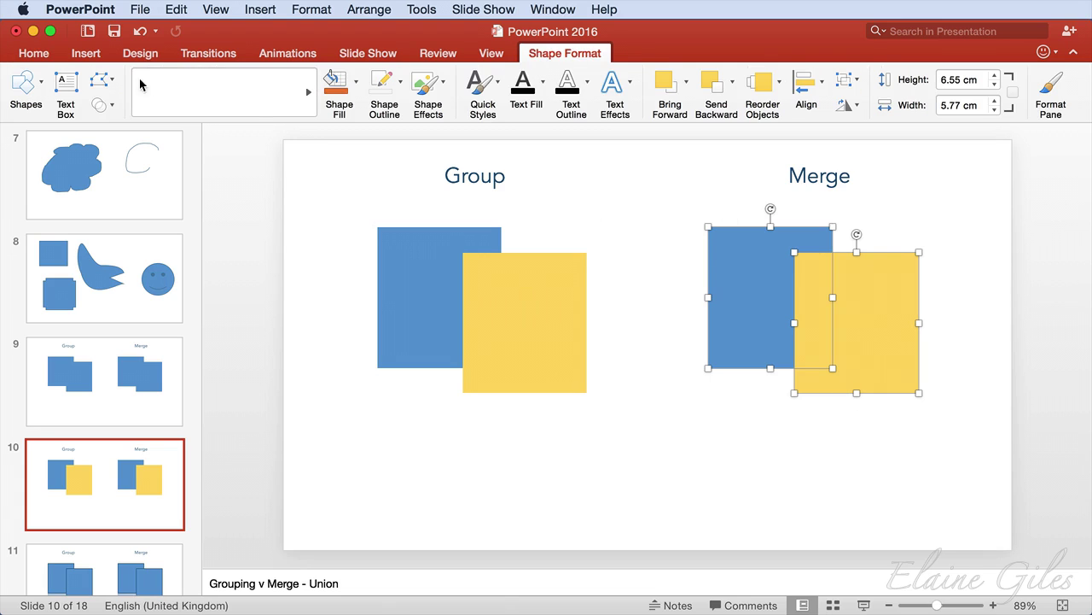
left_click(104, 109)
left_click(130, 135)
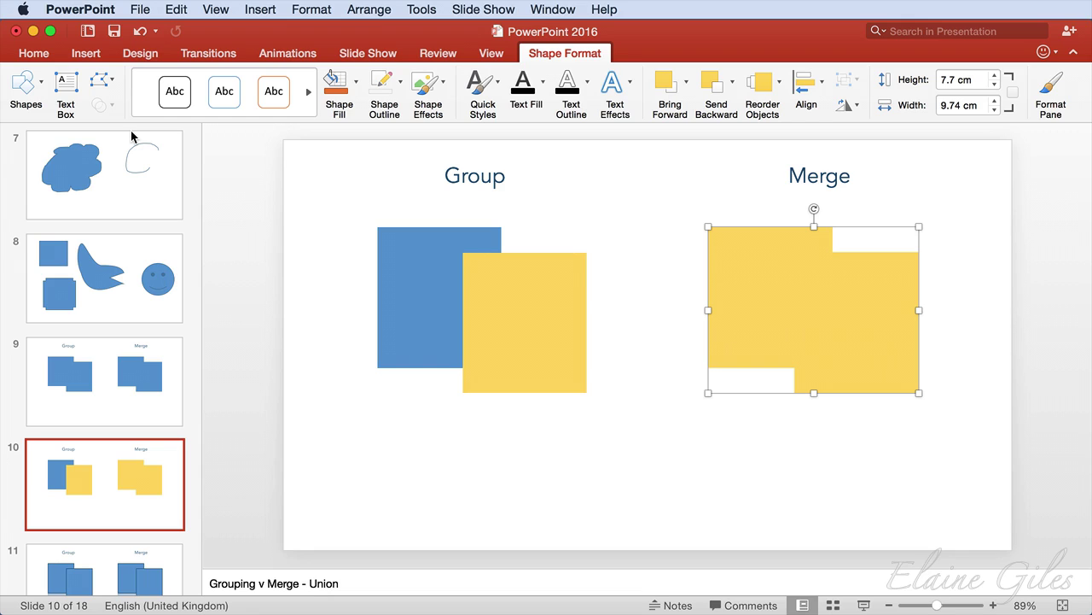
- On slide 11, select the Group squares, then union the outlined Merge squares into one shape
left_click(152, 573)
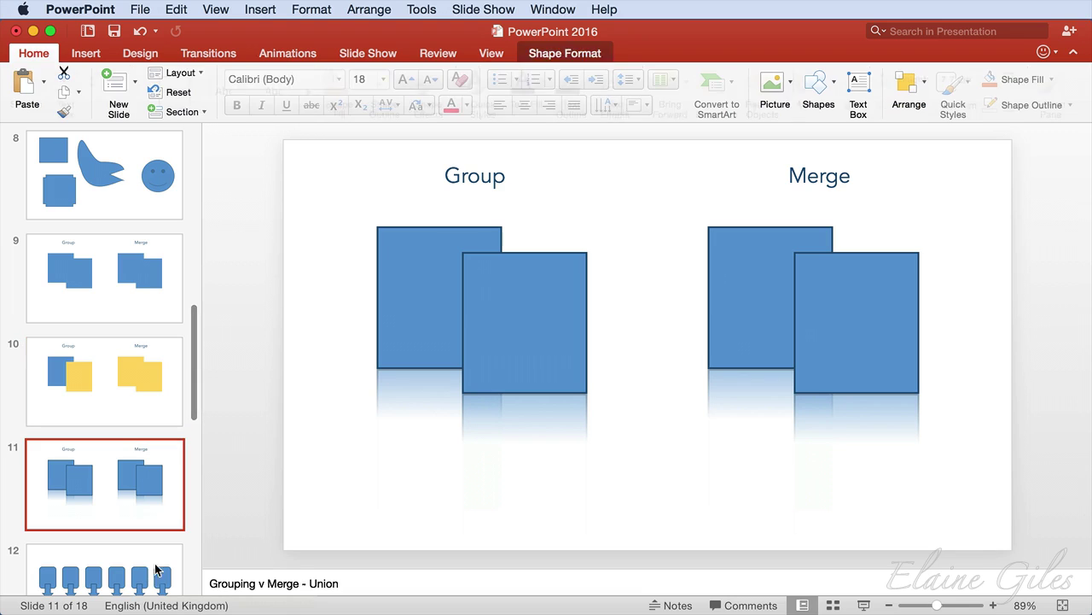
left_click_drag(331, 202, 648, 510)
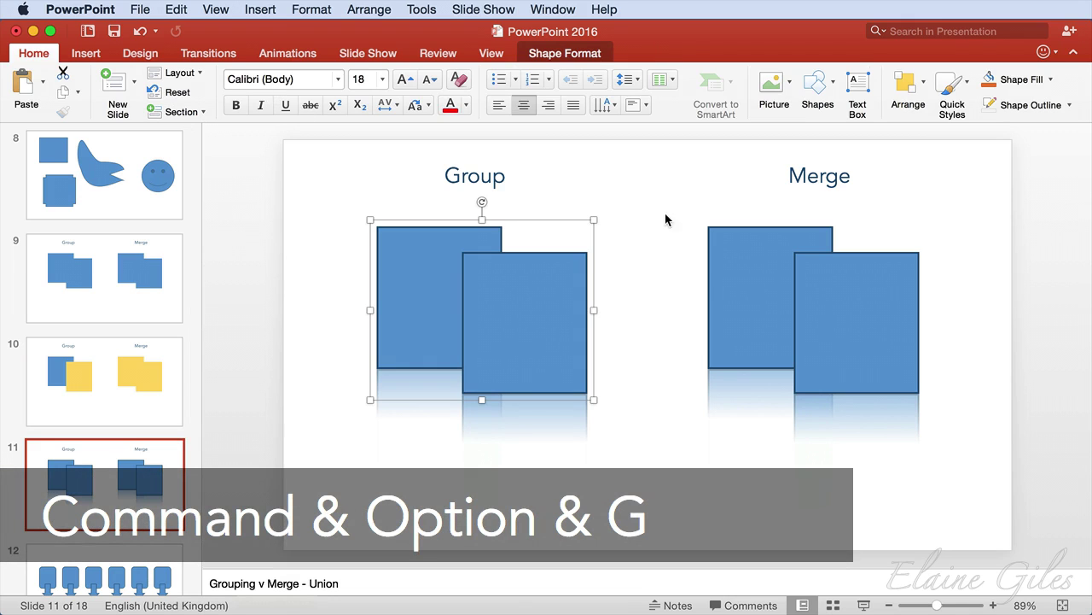
left_click_drag(663, 205, 986, 519)
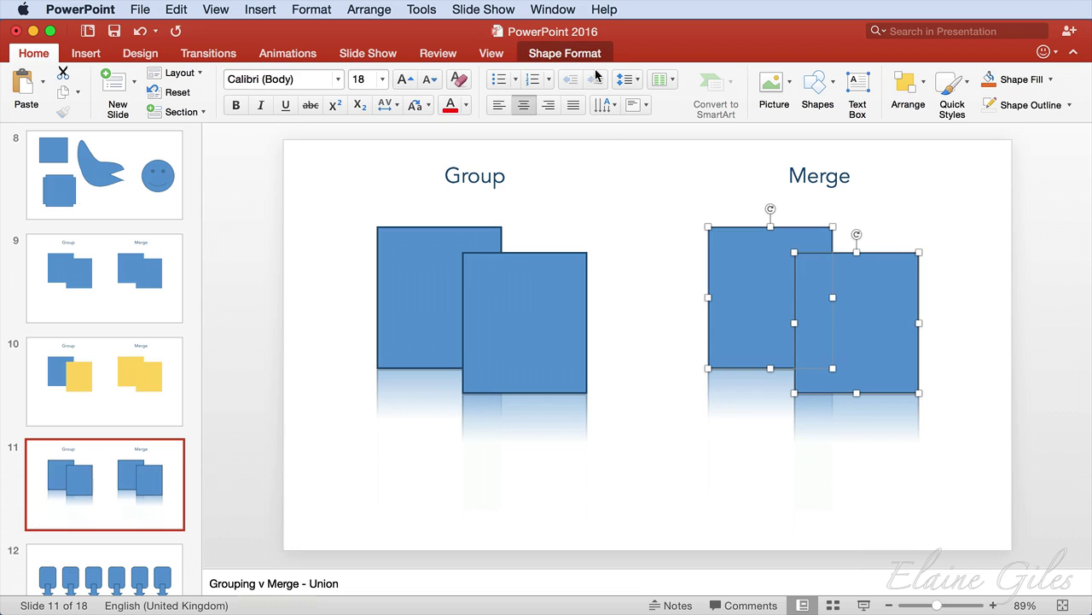
left_click(569, 53)
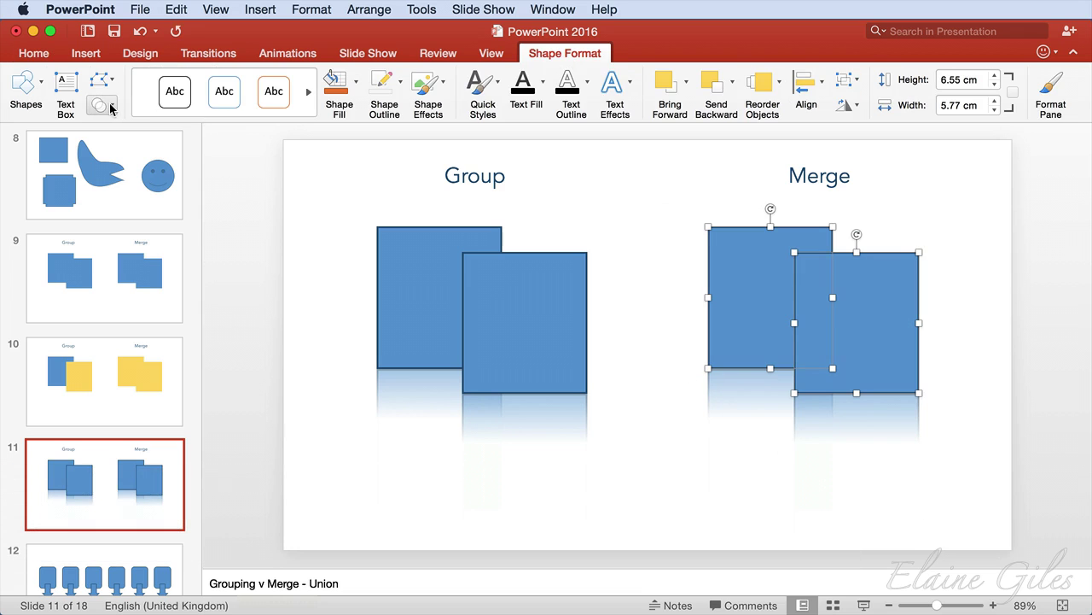
left_click(104, 105)
left_click(126, 128)
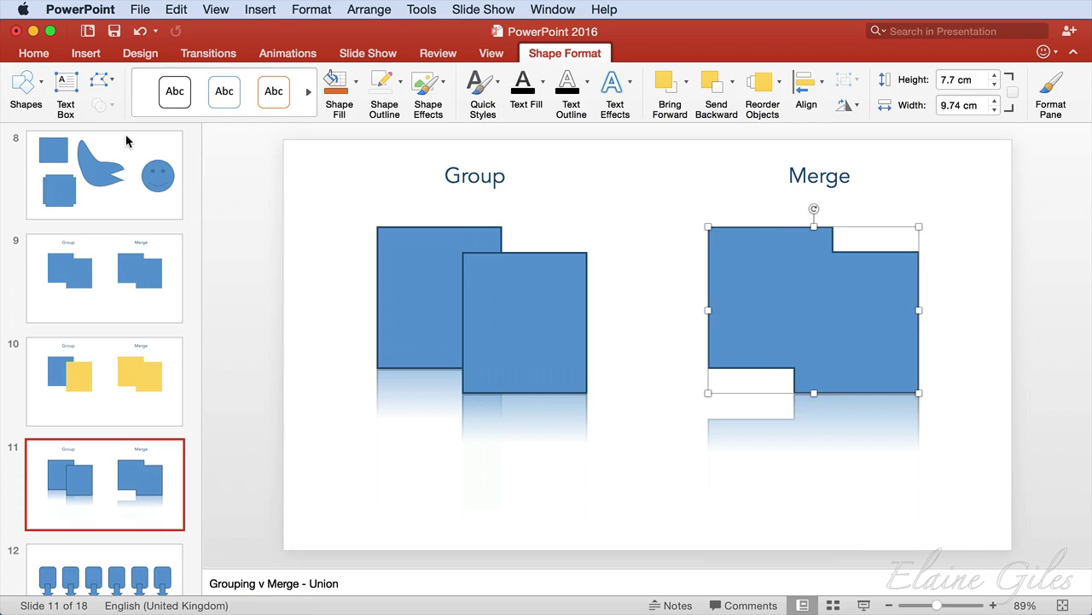
left_click(648, 543)
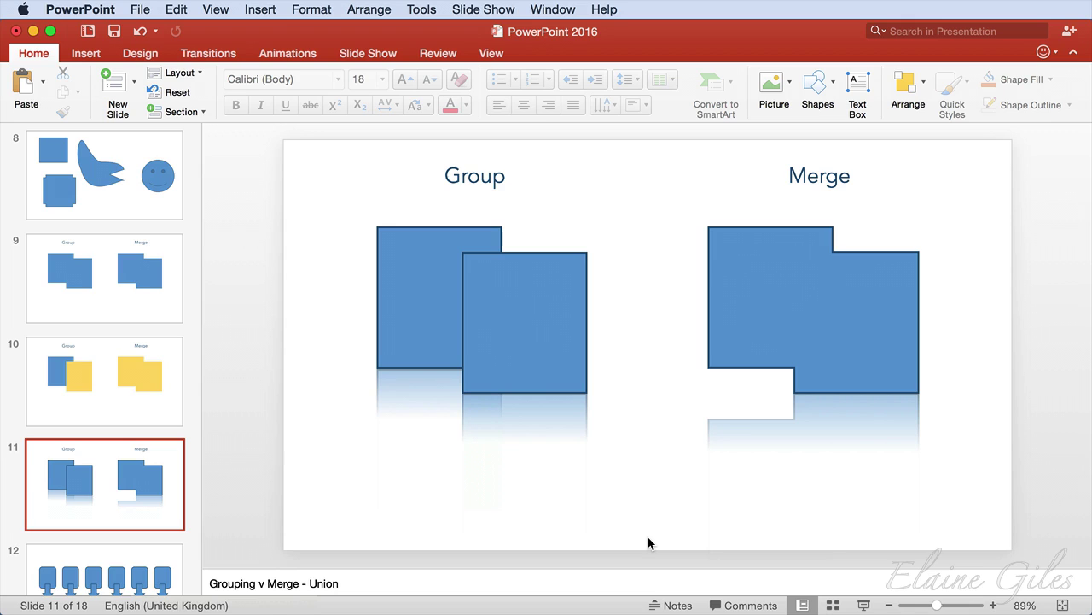
- On slide 13, union the Union box and arrow into one shape
scroll(108, 545, "down", 5)
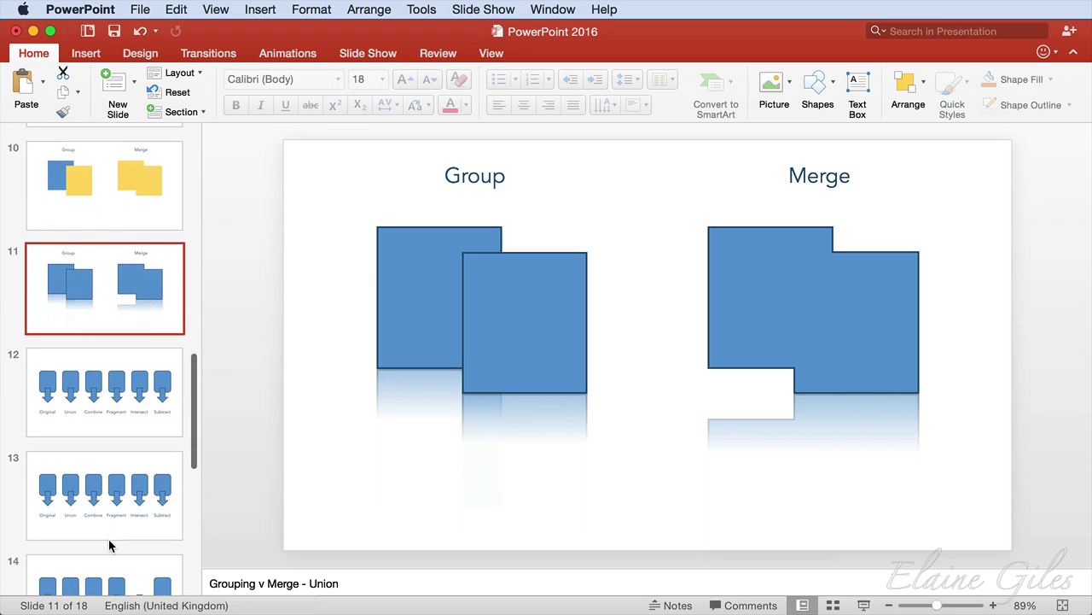
left_click(121, 388)
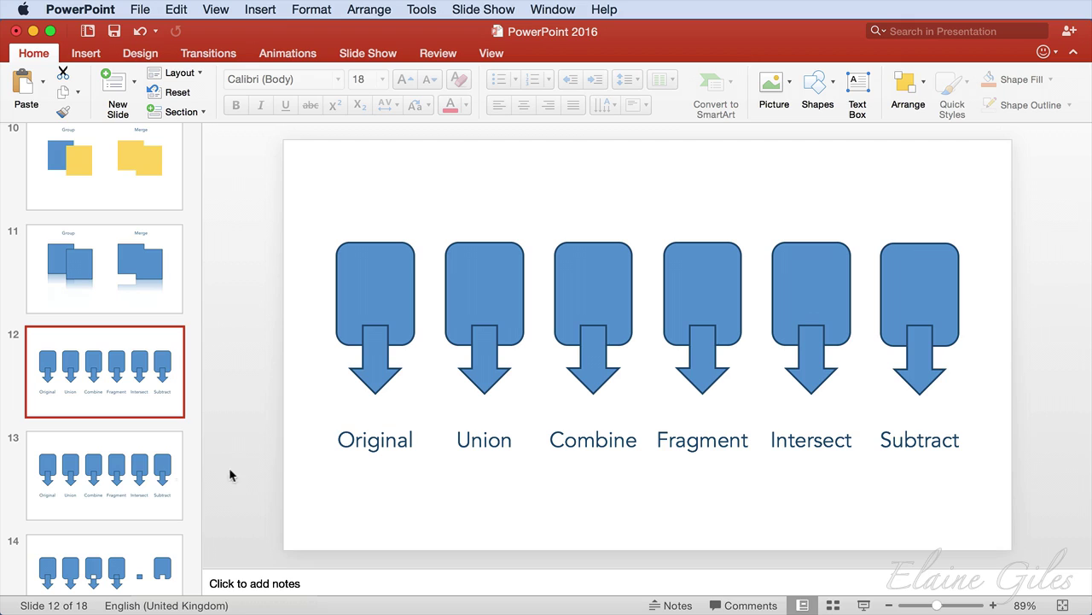
left_click(139, 471)
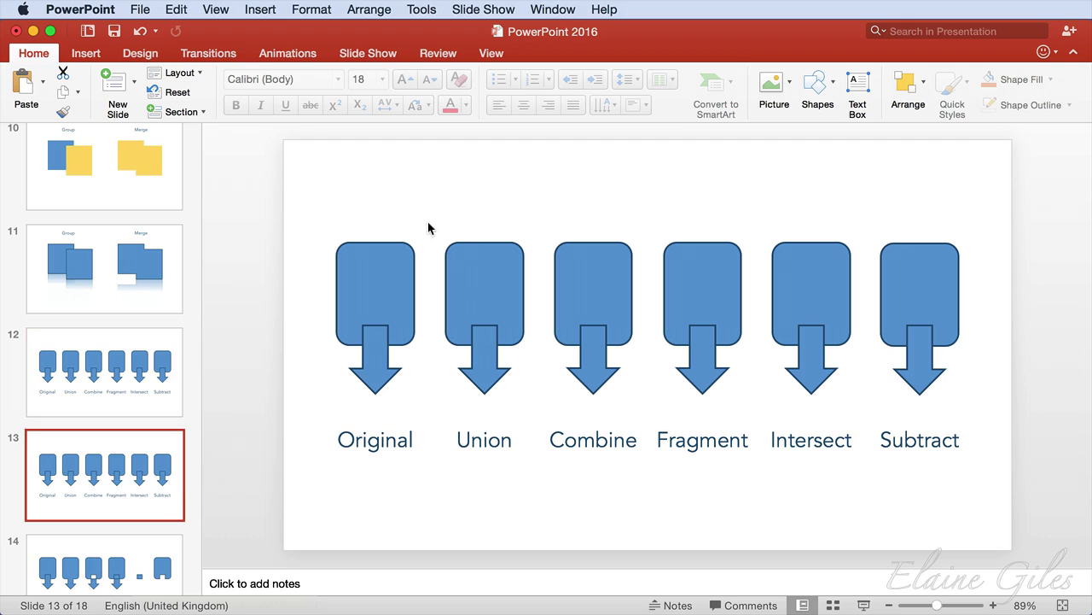
mouse_move(425, 216)
left_mouse_down()
mouse_move(506, 414)
mouse_move(541, 430)
left_mouse_up()
left_click(549, 54)
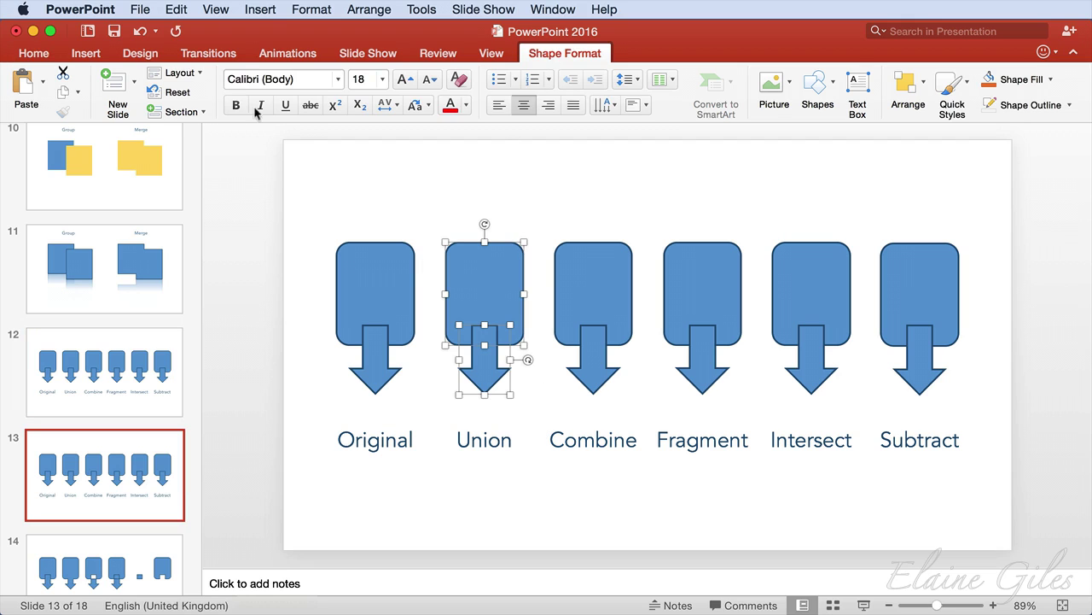
left_click(112, 106)
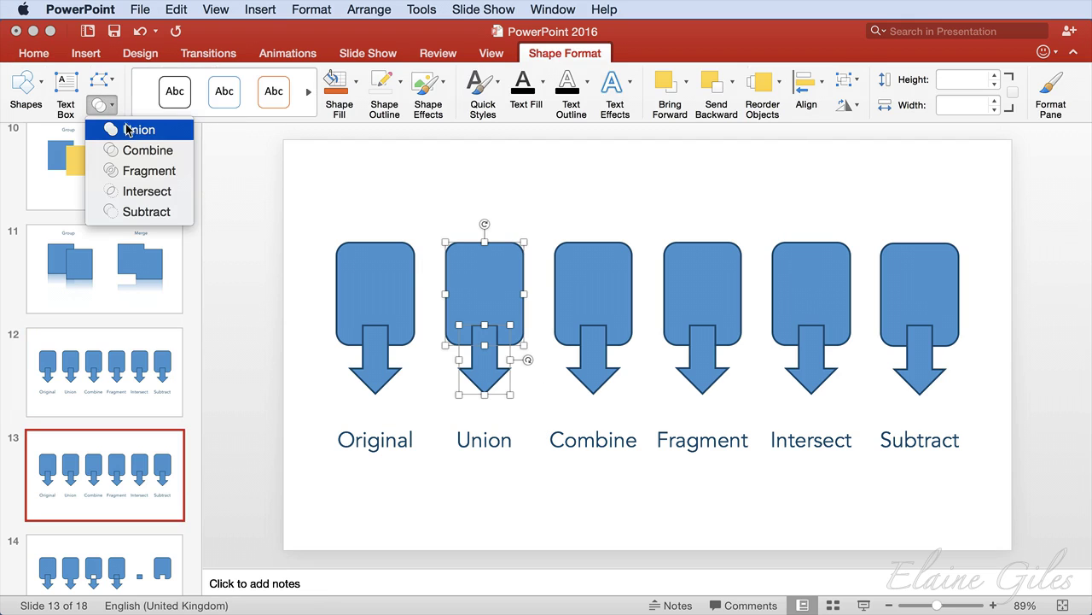
left_click(129, 129)
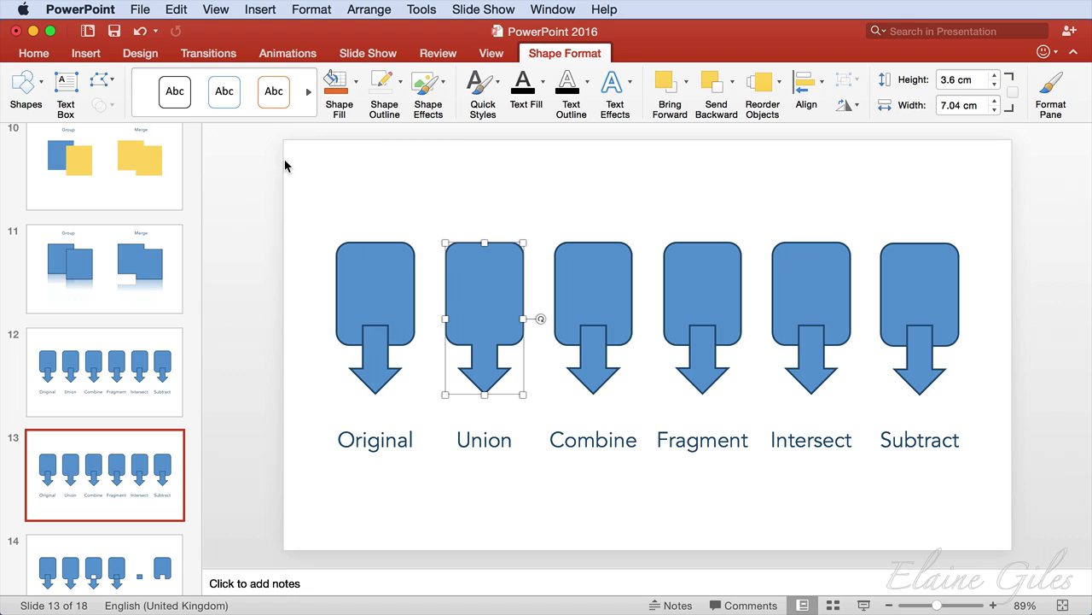
- Combine the Combine box and arrow so their overlap is cut out
left_click_drag(536, 220, 649, 421)
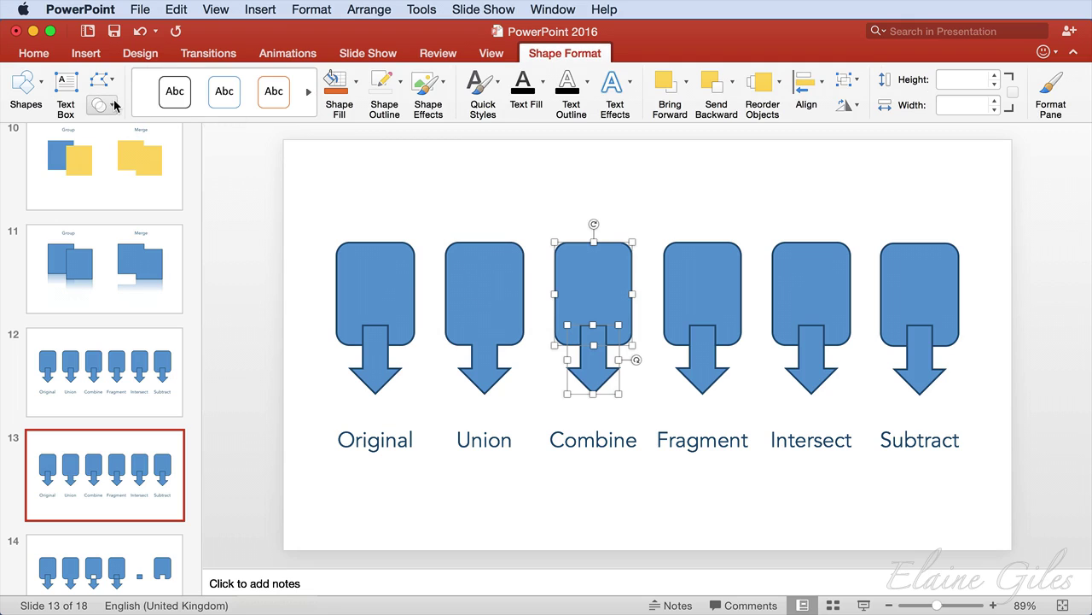
left_click(101, 104)
left_click(123, 151)
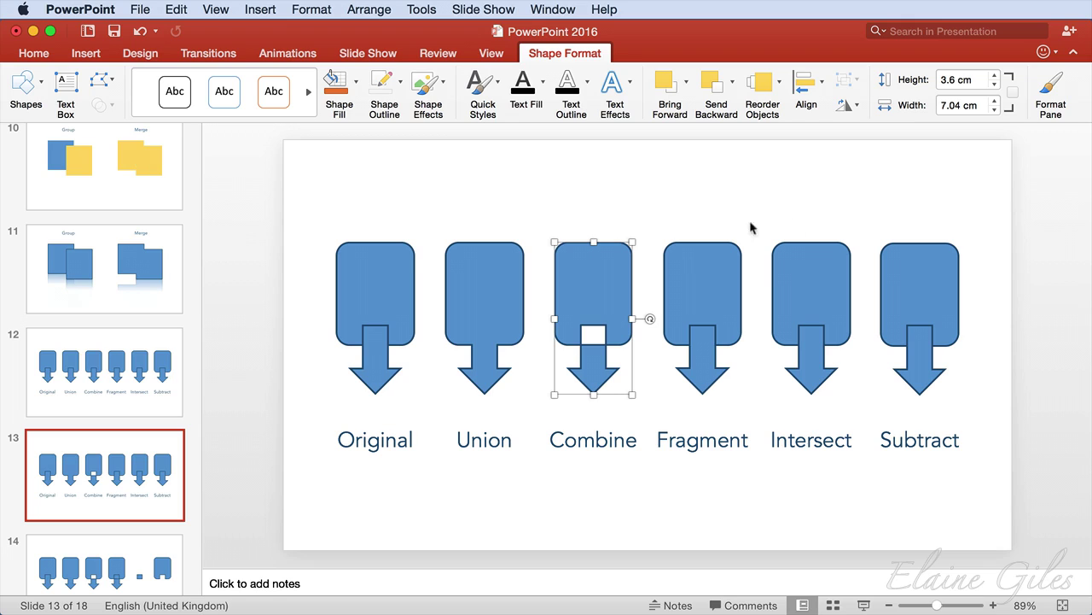
- Fragment the Fragment box and arrow, then pull the arrow piece down and the box piece up
mouse_move(650, 219)
left_mouse_down()
mouse_move(672, 337)
mouse_move(759, 418)
left_mouse_up()
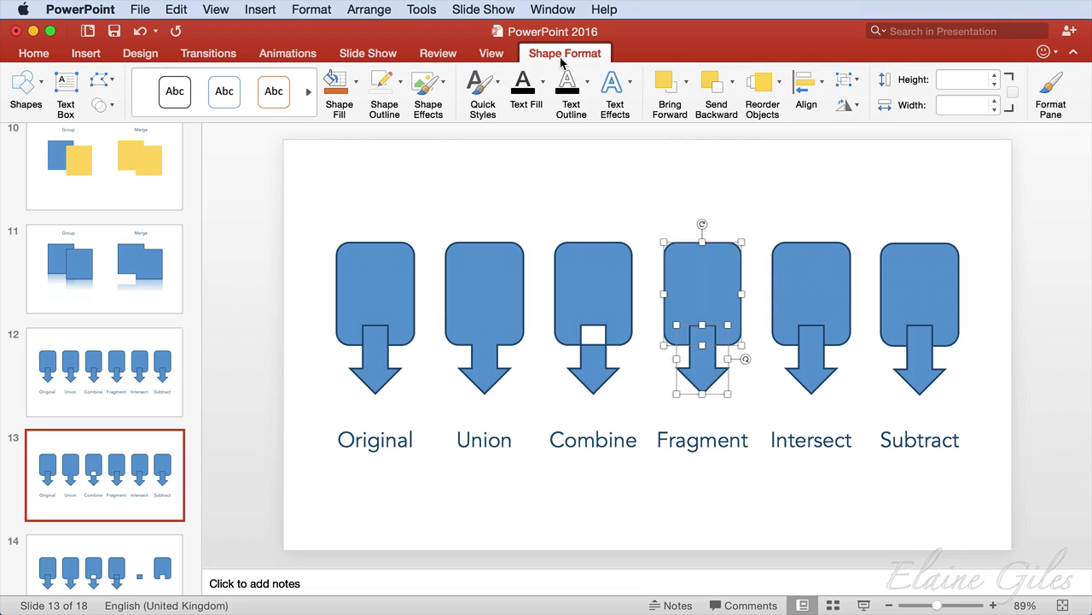
left_click(113, 105)
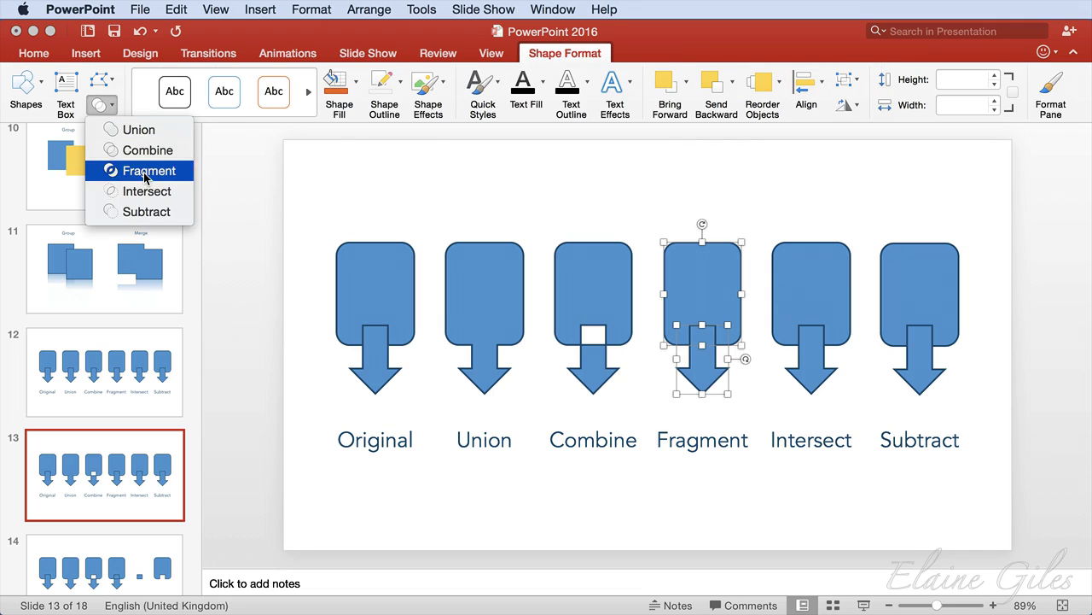
left_click(145, 173)
left_click(706, 215)
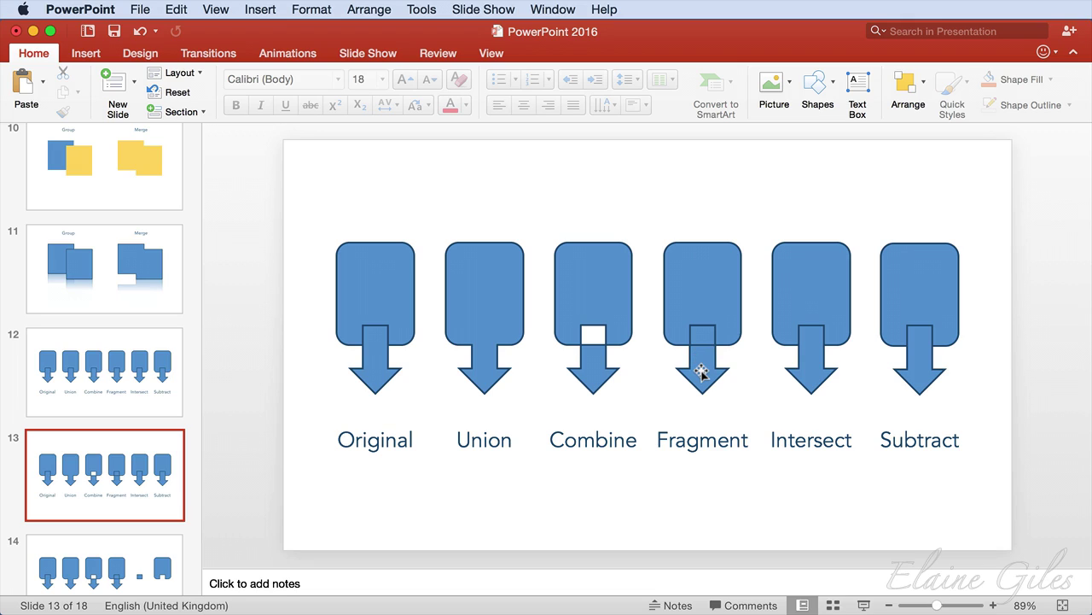
left_click_drag(701, 371, 689, 386)
left_click_drag(698, 288, 694, 254)
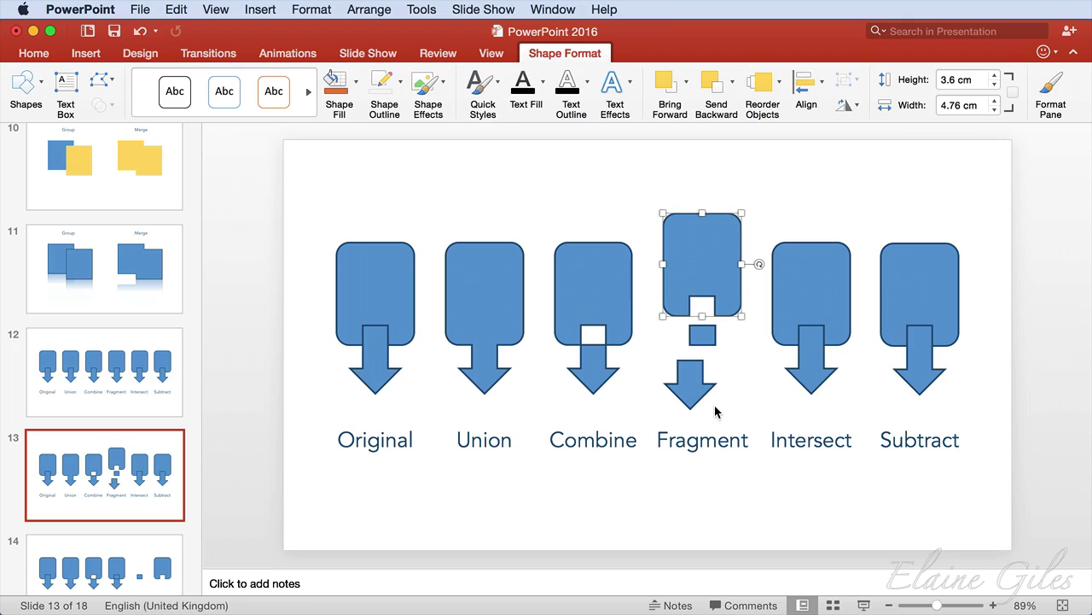
- Intersect the Intersect box and arrow, leaving only their overlap square
mouse_move(757, 209)
left_mouse_down()
mouse_move(856, 421)
mouse_move(870, 424)
left_mouse_up()
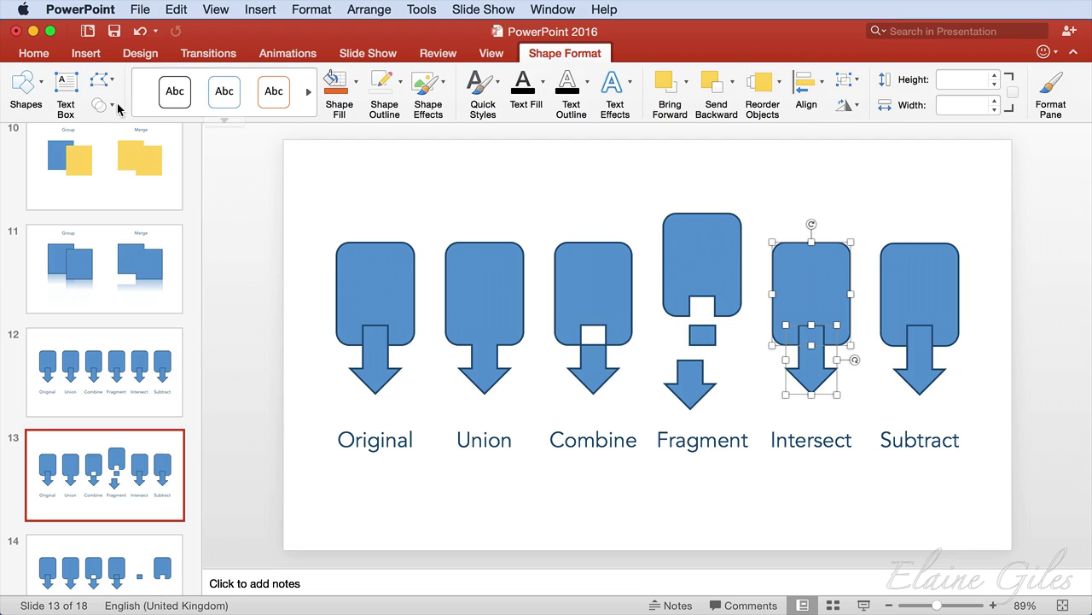
left_click(115, 107)
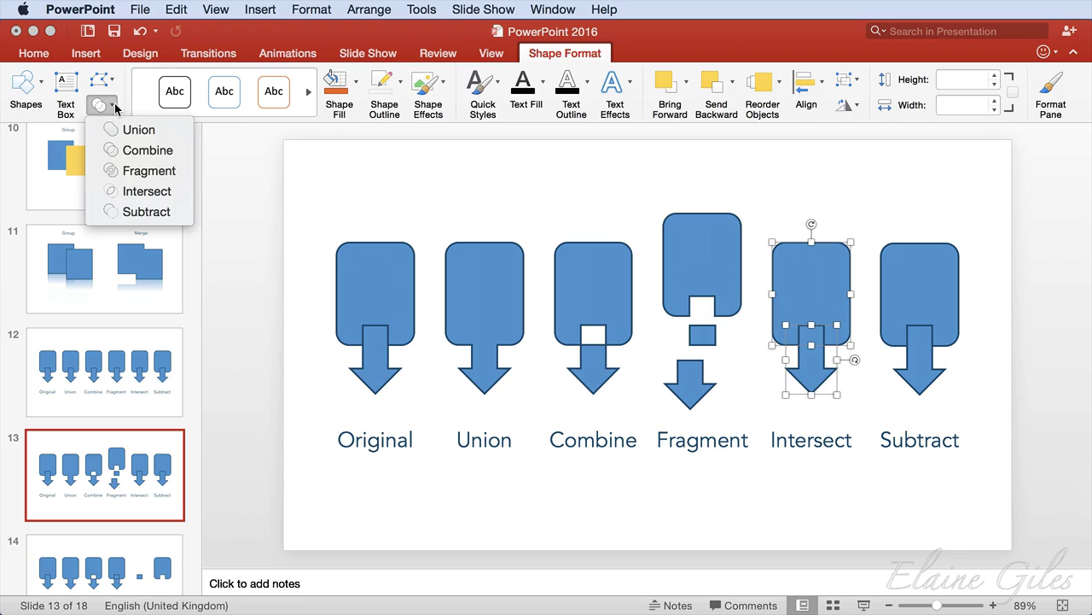
left_click(146, 191)
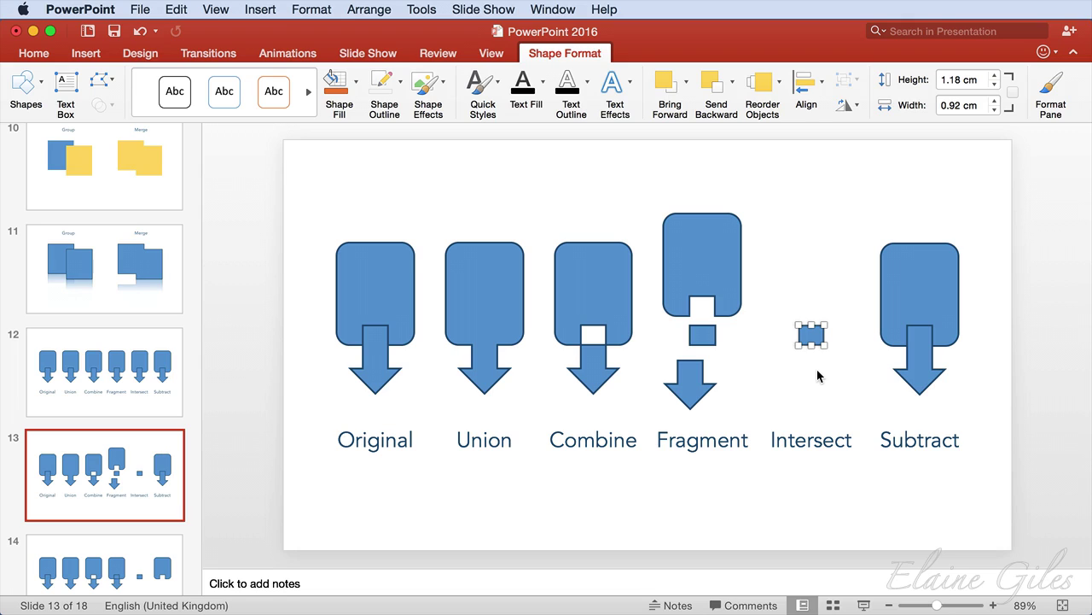
- Subtract the arrow from the Subtract box, leaving a notched box
mouse_move(854, 212)
left_mouse_down()
mouse_move(971, 427)
mouse_move(978, 420)
left_mouse_up()
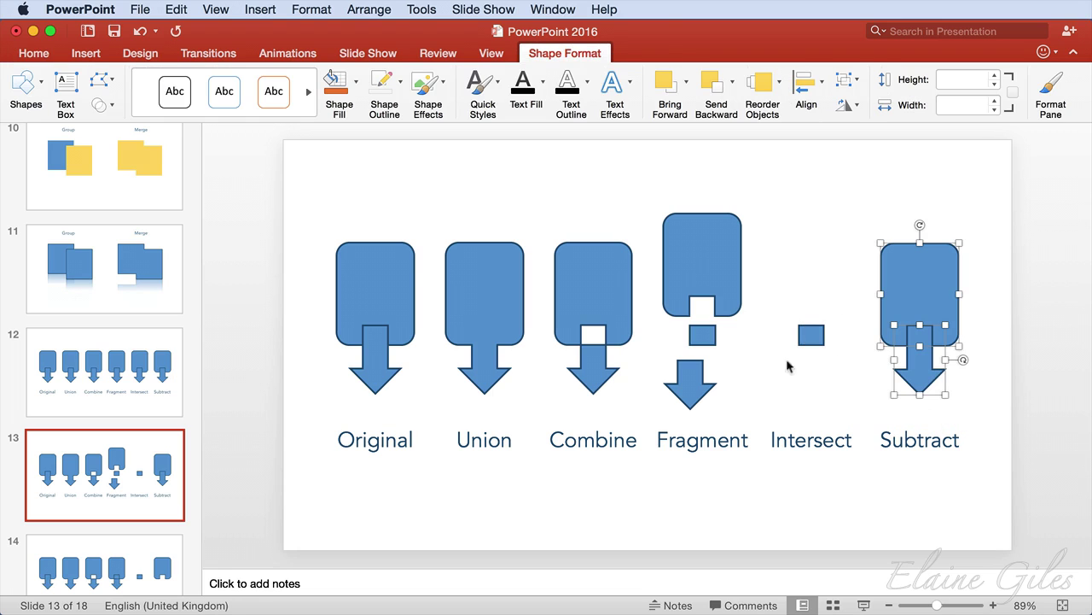
left_click(101, 104)
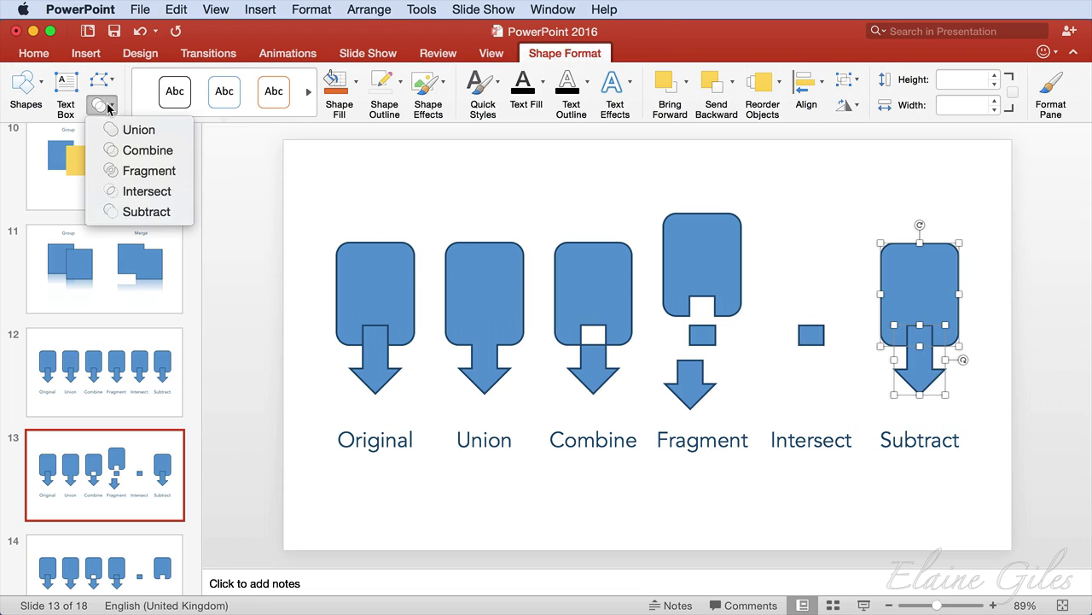
left_click(147, 213)
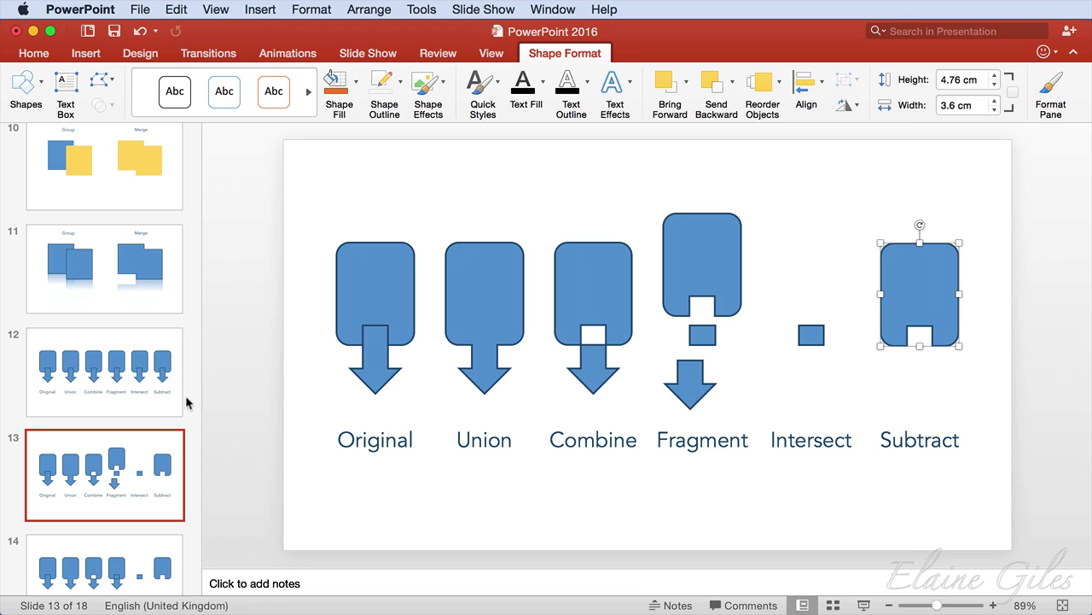
- Go to slide 15 with the loose rings and bars, opening and closing the shapes gallery
scroll(165, 414, "down", 3)
scroll(164, 414, "down", 3)
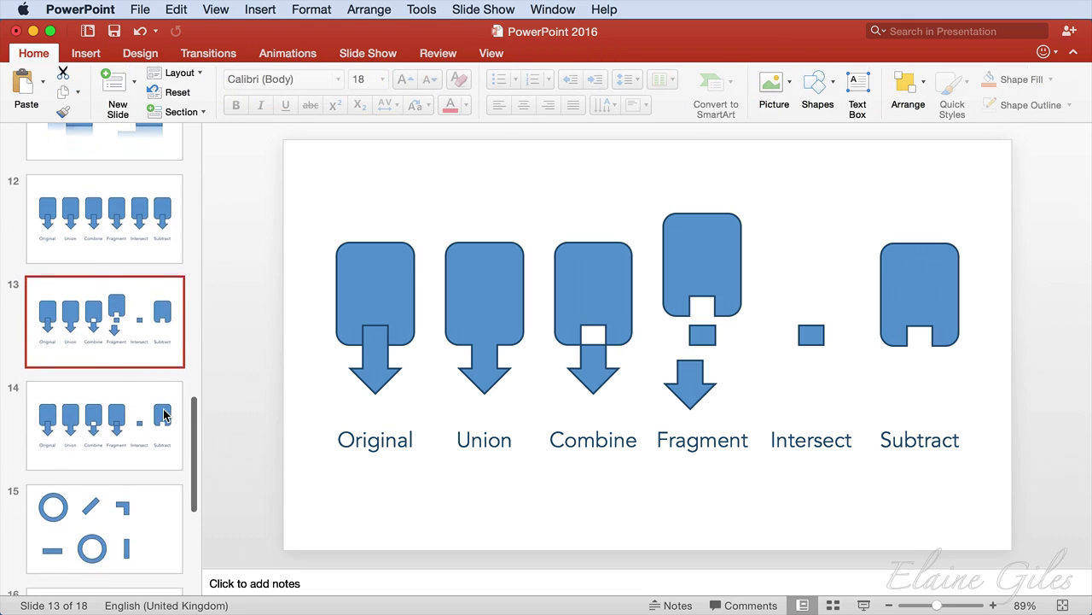
left_click(166, 457)
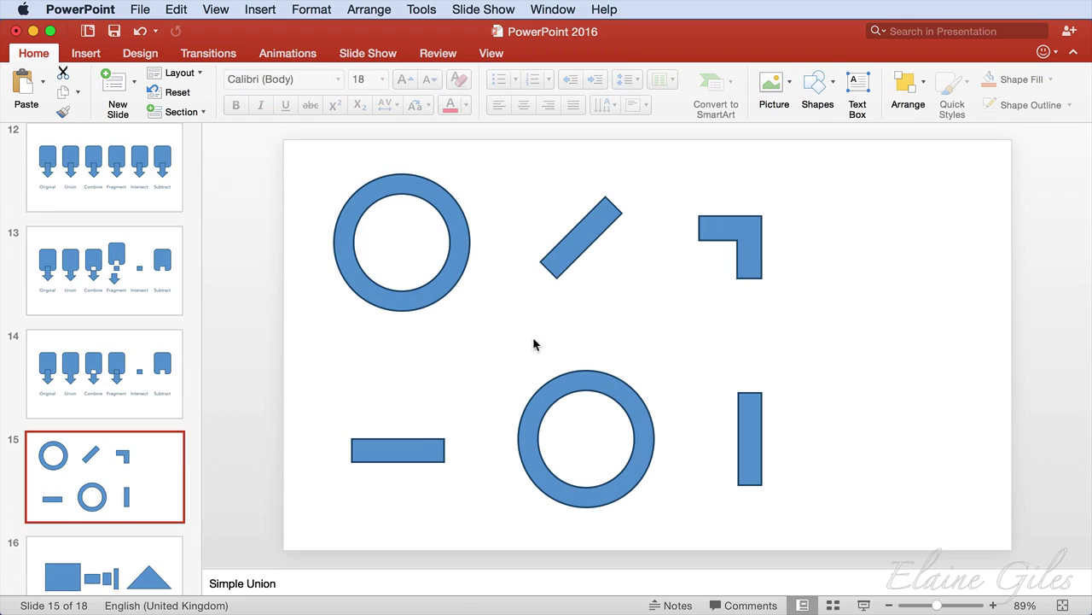
left_click(835, 83)
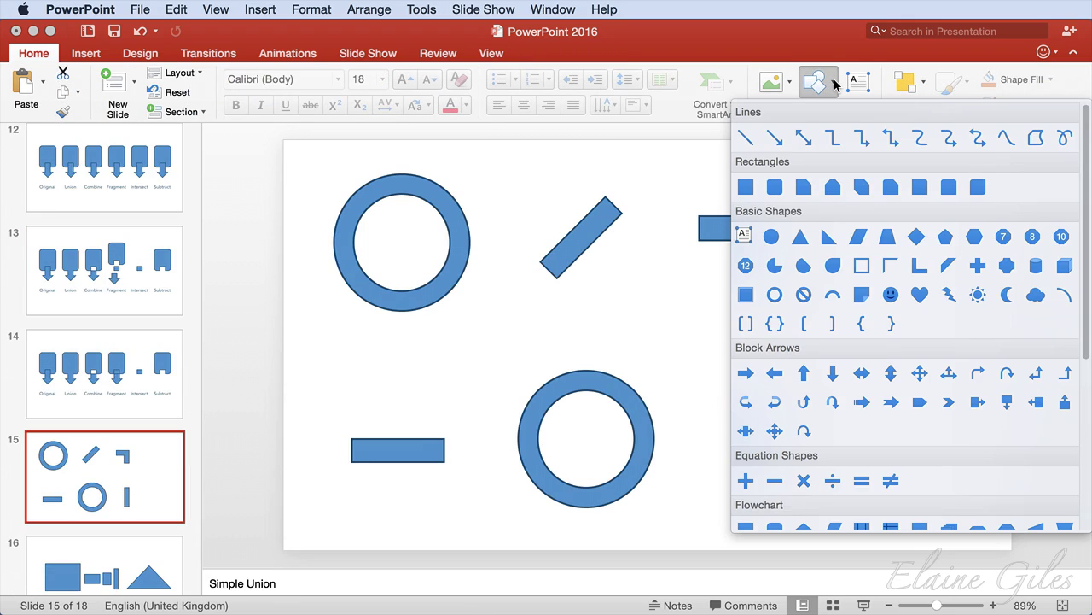
left_click(512, 167)
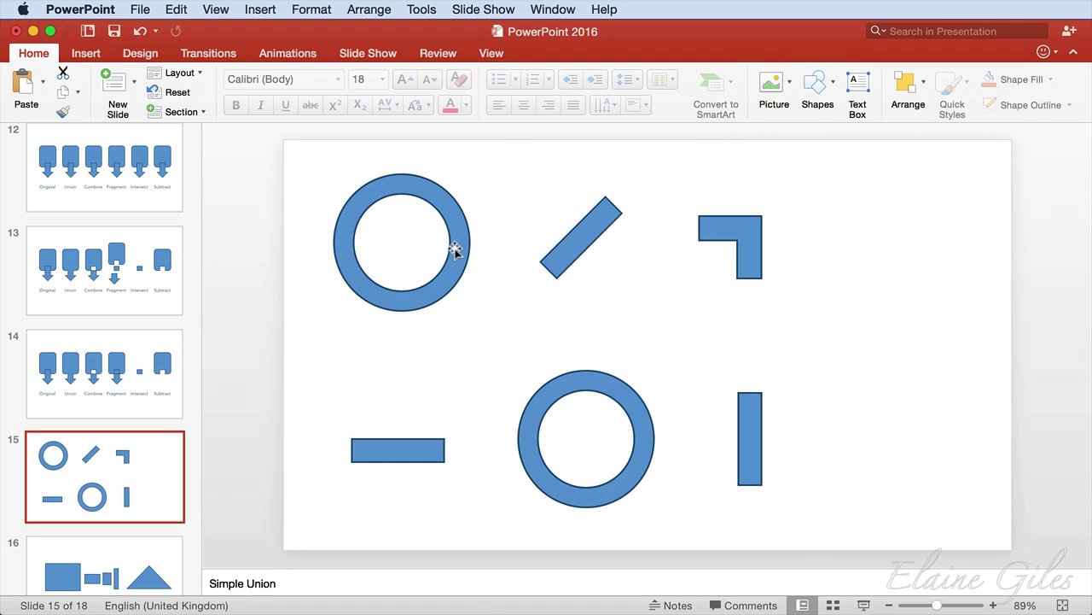
- Build the male symbol: lower the first ring and add a diagonal bar with an L-shaped arrowhead
mouse_move(456, 244)
left_mouse_down()
mouse_move(439, 341)
mouse_move(453, 341)
left_mouse_up()
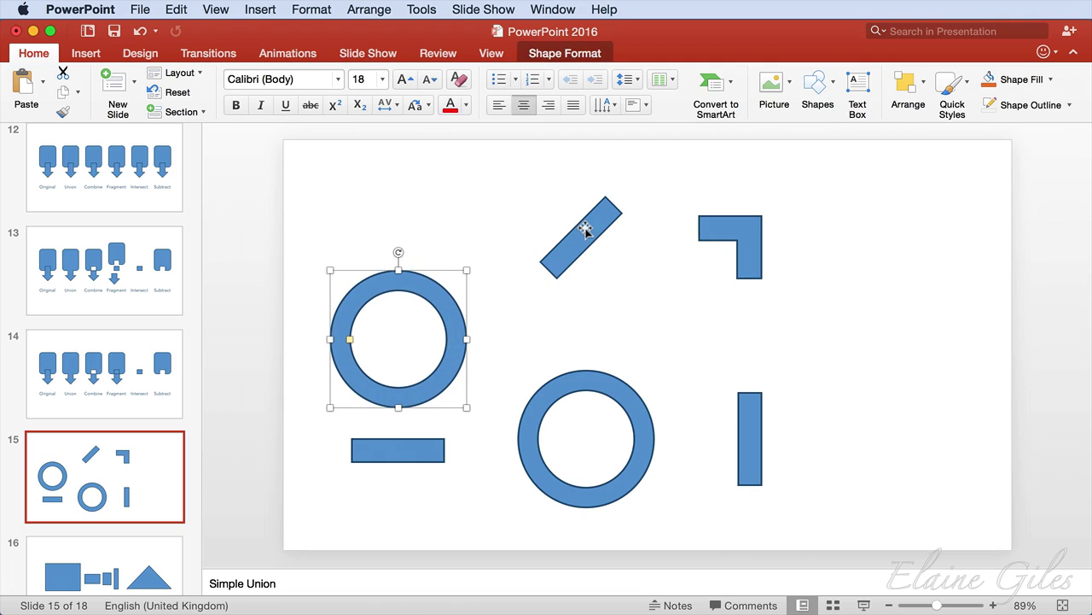
mouse_move(585, 231)
left_mouse_down()
mouse_move(480, 233)
mouse_move(471, 258)
left_mouse_up()
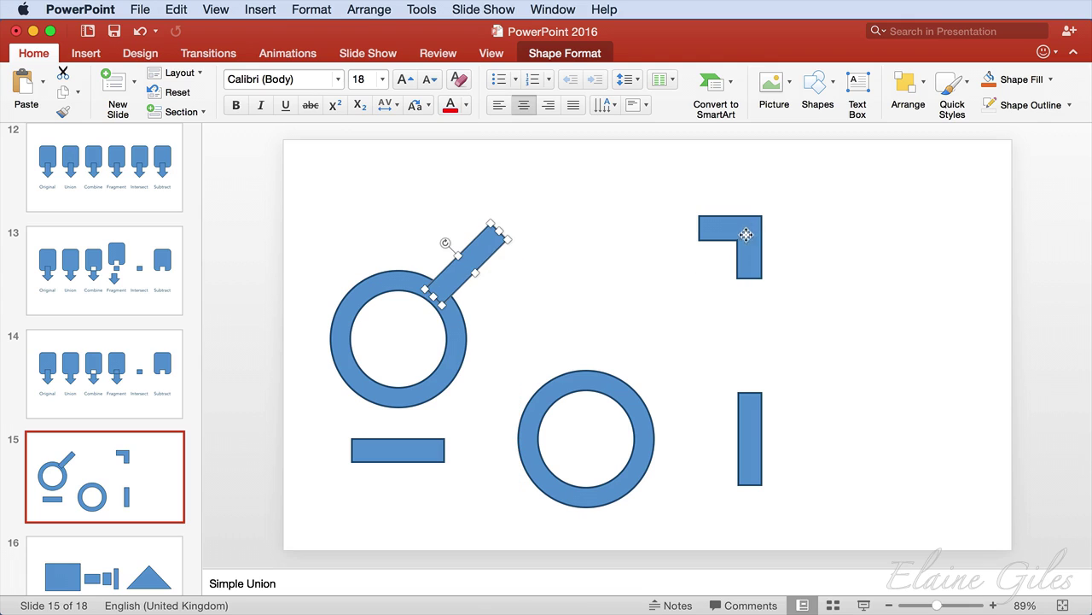
left_click(744, 235)
left_click_drag(744, 235, 501, 233)
- Build the female symbol from the second ring, a vertical bar and a crossing horizontal bar
mouse_move(614, 385)
left_mouse_down()
mouse_move(657, 377)
mouse_move(759, 305)
mouse_move(783, 230)
left_mouse_up()
left_click_drag(749, 450, 727, 405)
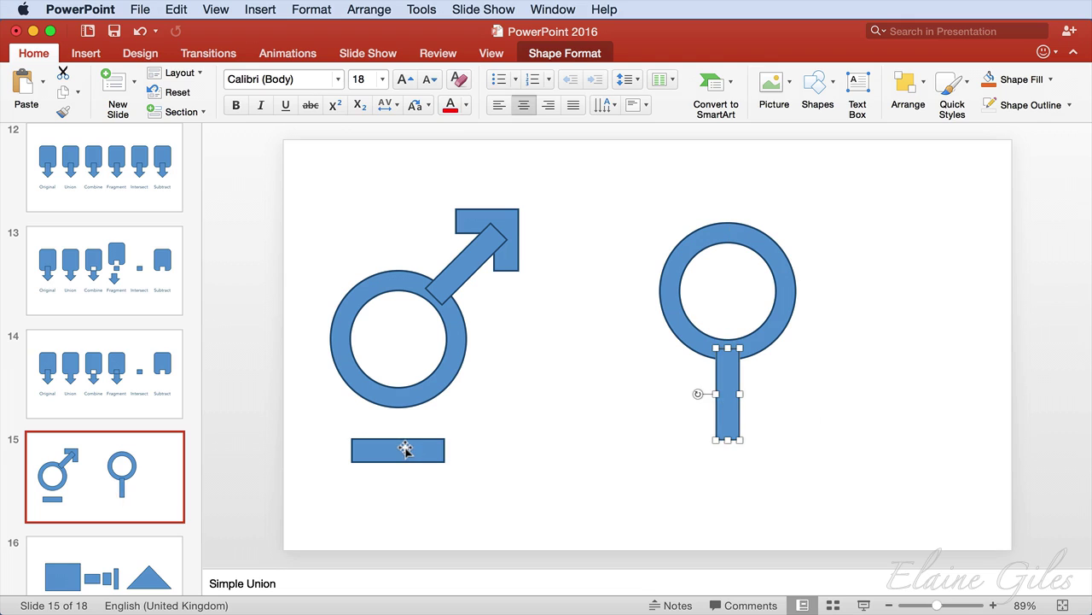
mouse_move(407, 450)
left_mouse_down()
mouse_move(617, 442)
mouse_move(732, 393)
left_mouse_up()
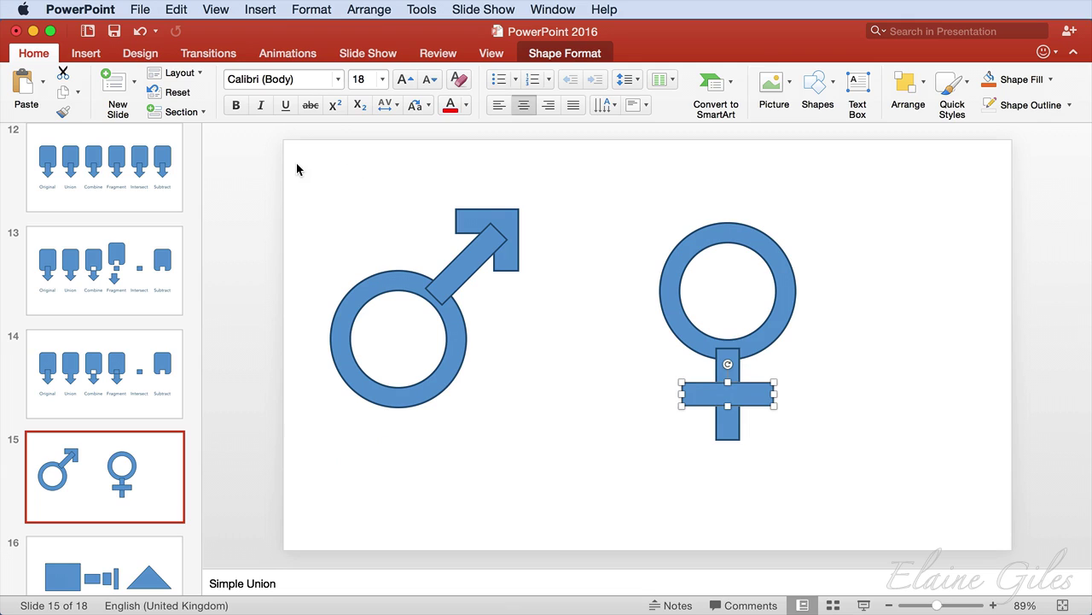
- Union all the male symbol's pieces into one shape
left_click_drag(297, 169, 583, 480)
left_click(563, 54)
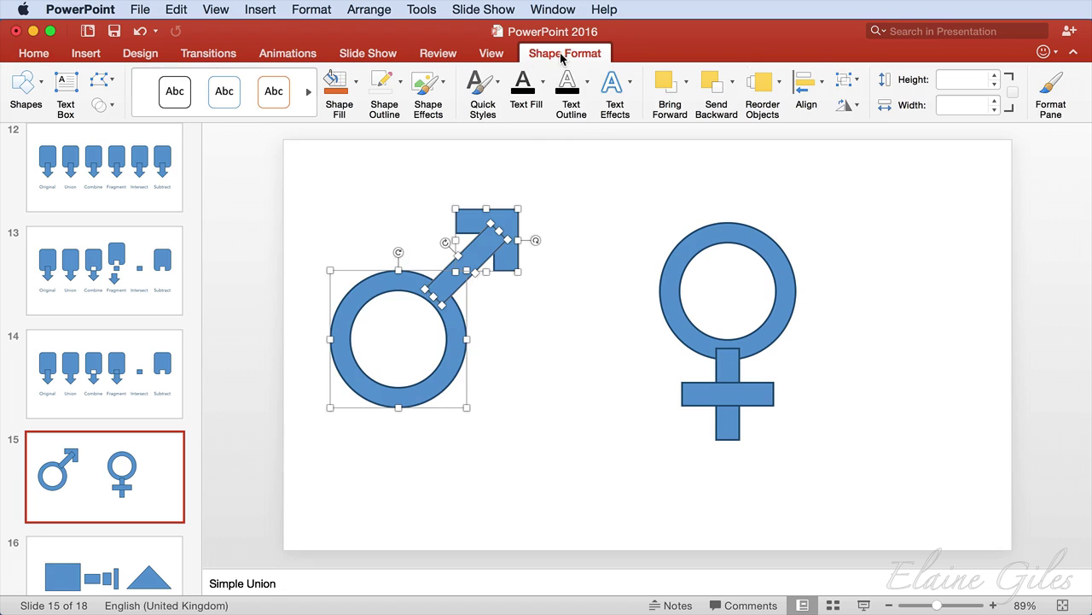
left_click(112, 105)
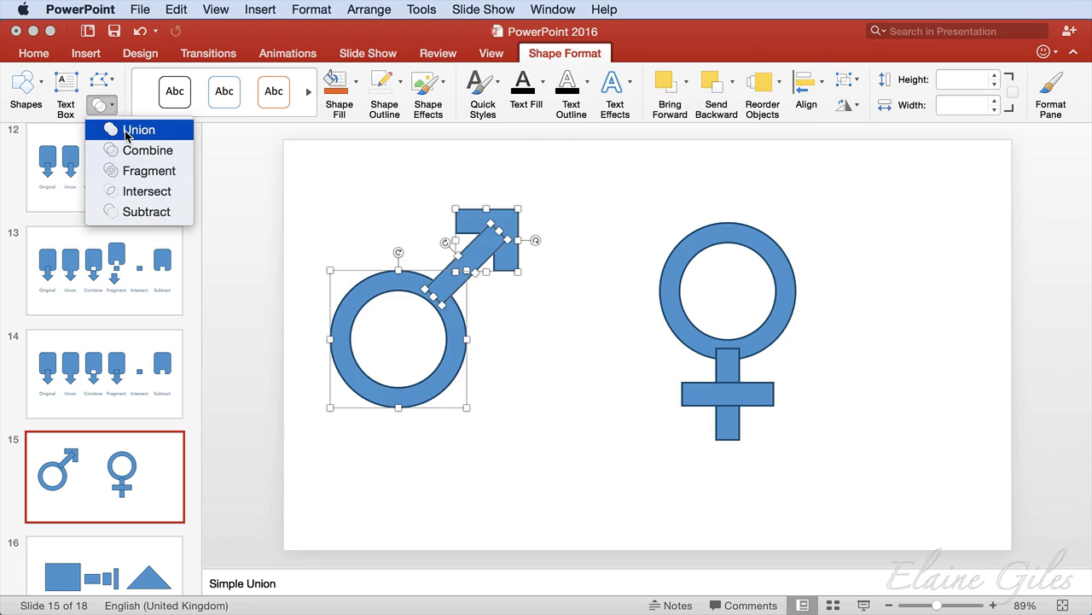
left_click(128, 129)
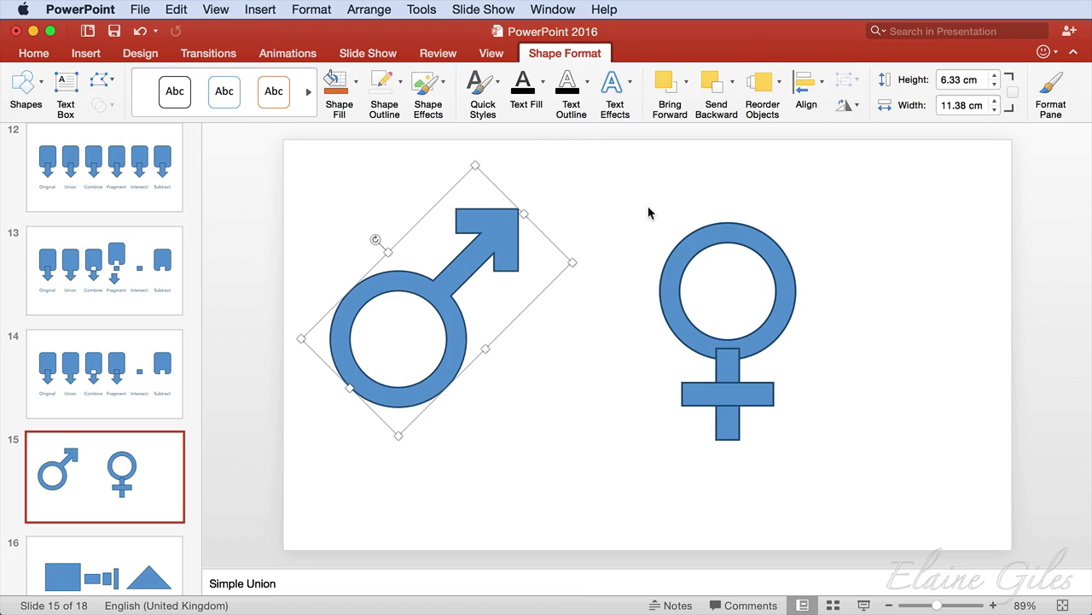
- Union all the female symbol's pieces into one shape
mouse_move(638, 193)
left_mouse_down()
mouse_move(816, 476)
mouse_move(846, 488)
left_mouse_up()
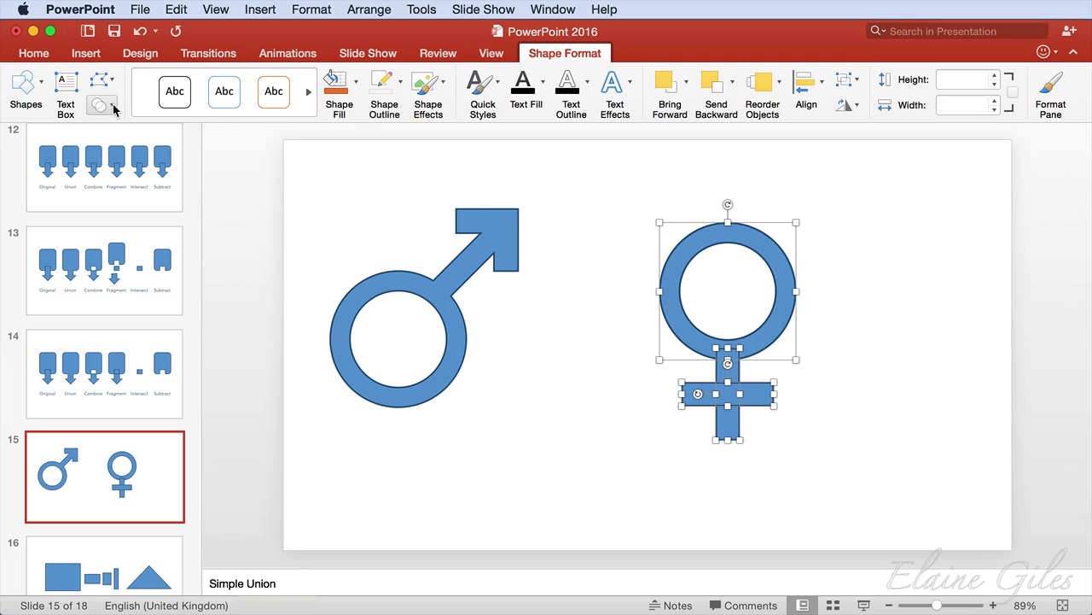
left_click(114, 106)
left_click(126, 128)
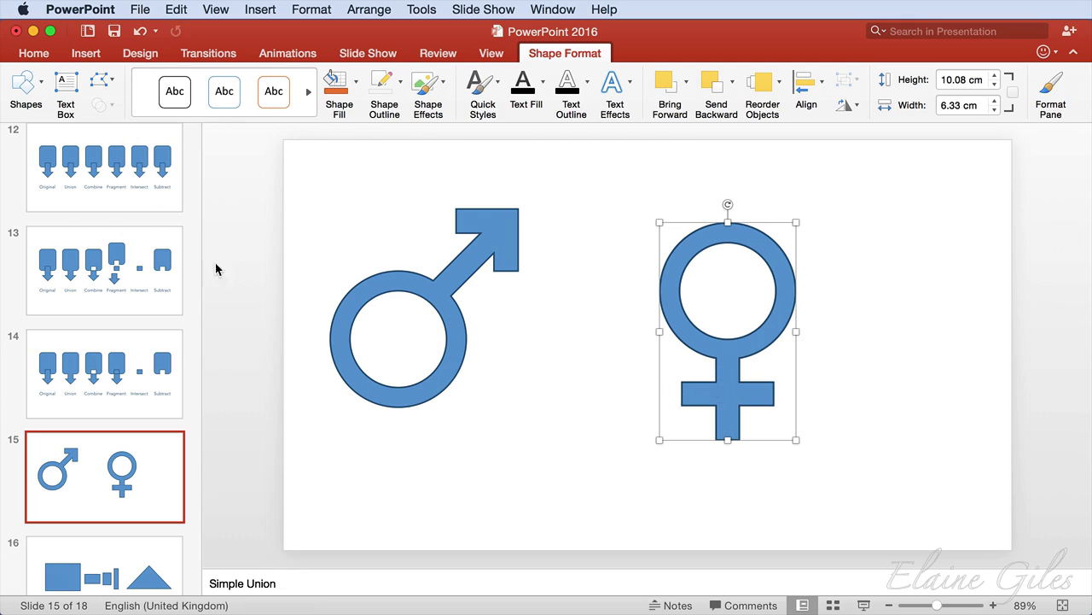
left_click(589, 434)
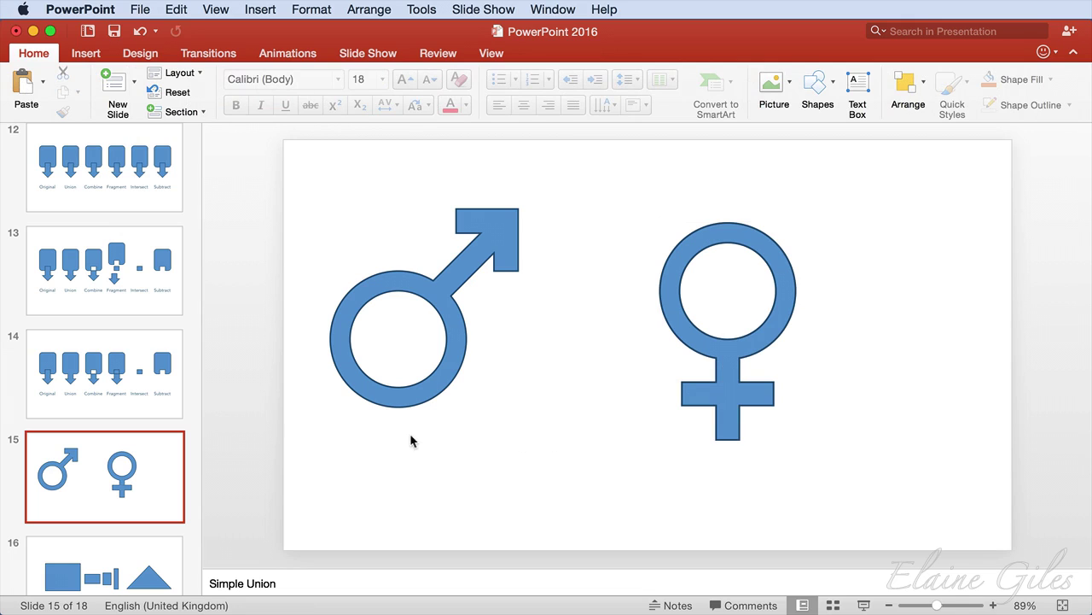
- On slide 16, add the window, full-height door, triangle roof and chimney to the square
left_click(124, 553)
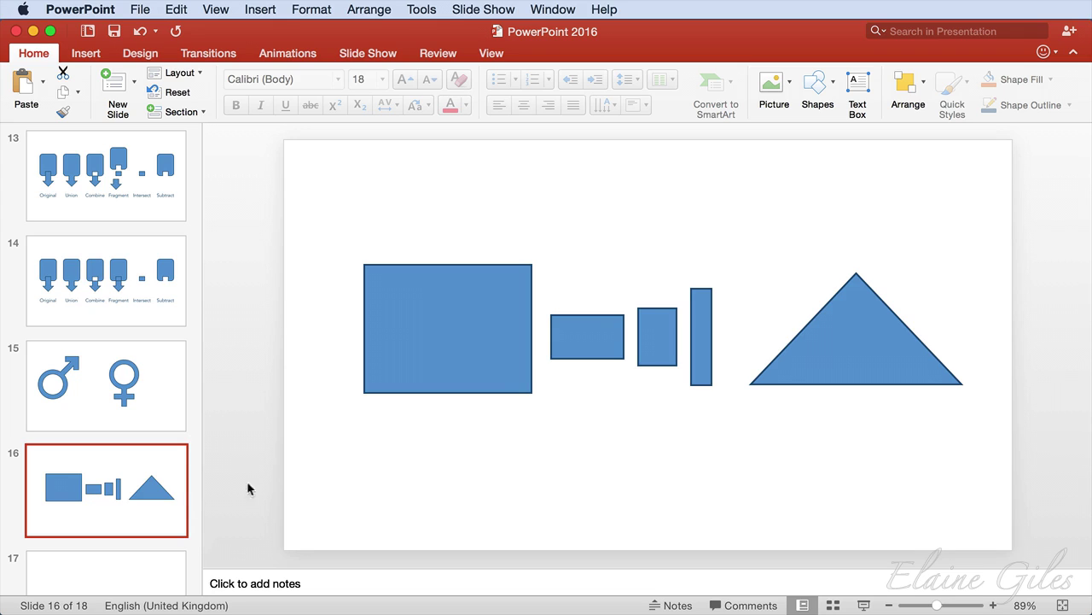
mouse_move(575, 330)
left_mouse_down()
mouse_move(520, 339)
mouse_move(409, 320)
left_mouse_up()
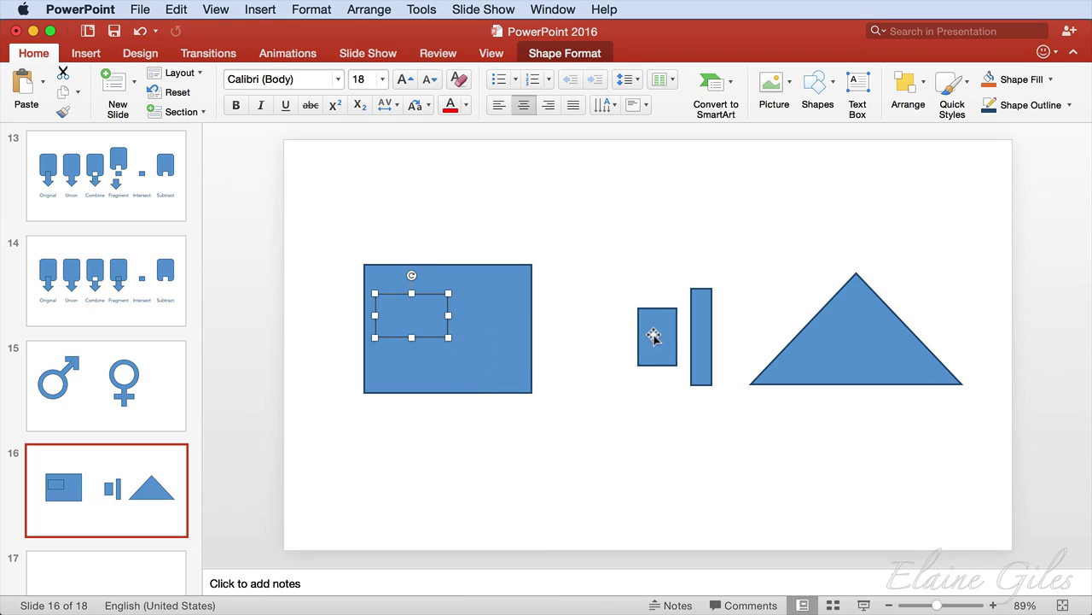
left_click_drag(653, 336, 477, 343)
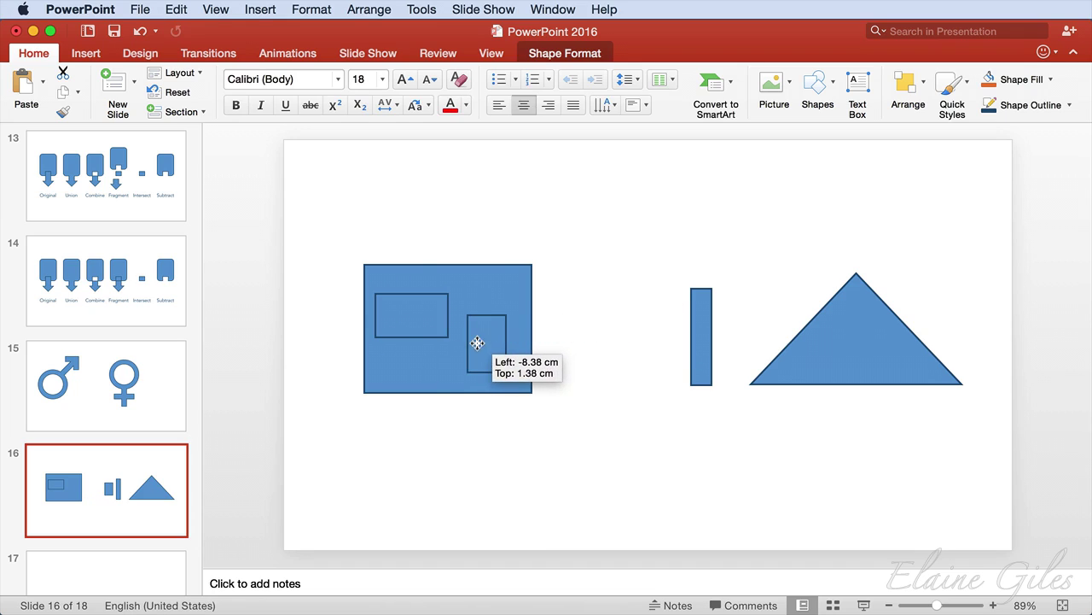
left_click_drag(486, 372, 486, 386)
left_click_drag(825, 343, 435, 236)
left_click_drag(700, 336, 496, 200)
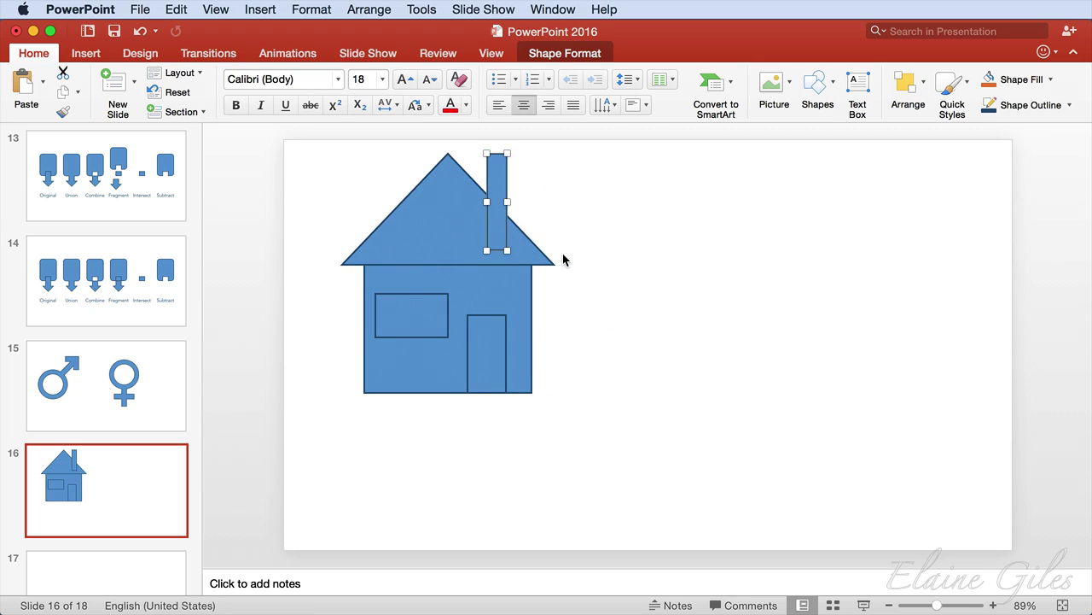
- Select the window, door and house body together
left_click(409, 316)
left_click(486, 339, "shift")
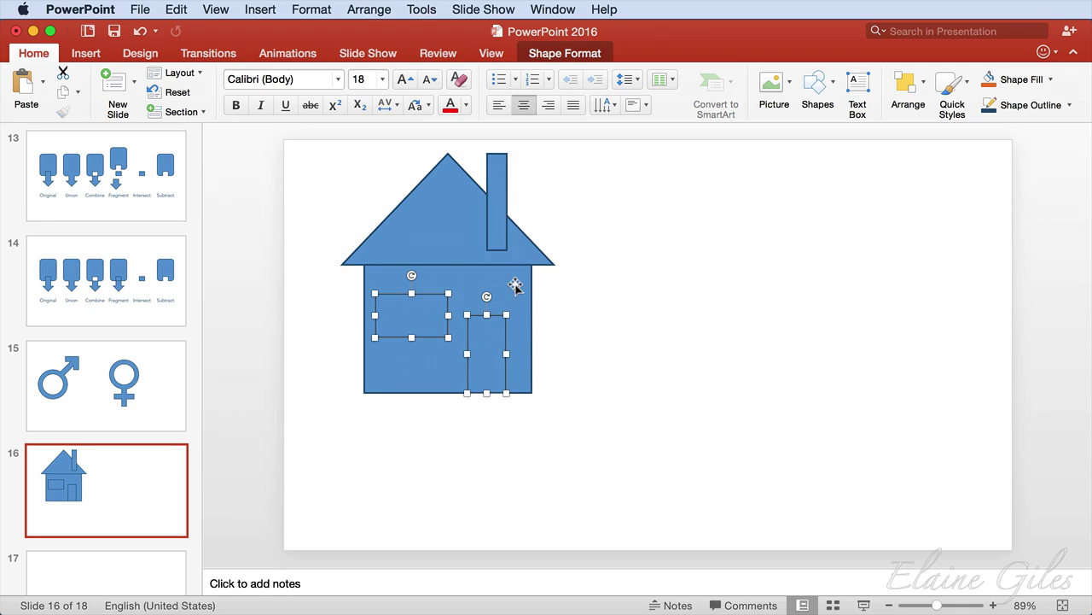
left_click(516, 288, "shift")
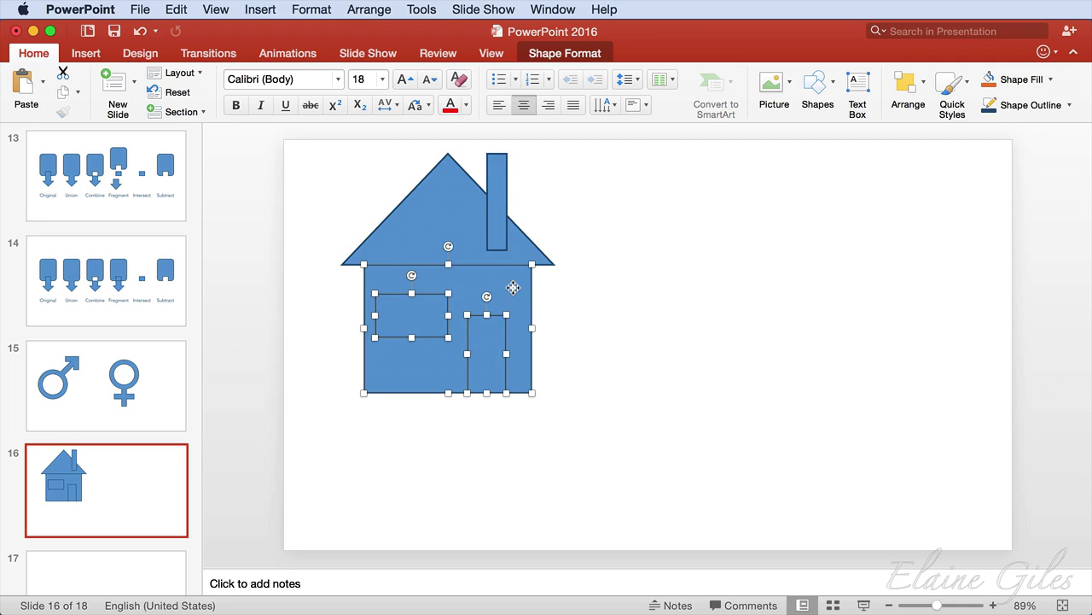
- Subtract the window and door from the house body to leave openings
left_click(565, 52)
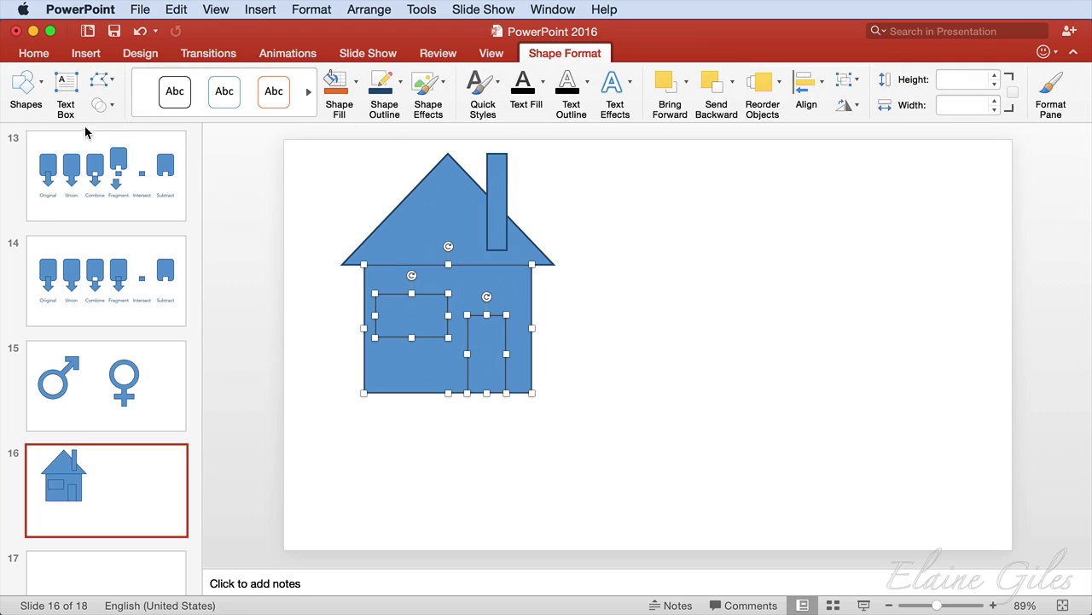
left_click(109, 105)
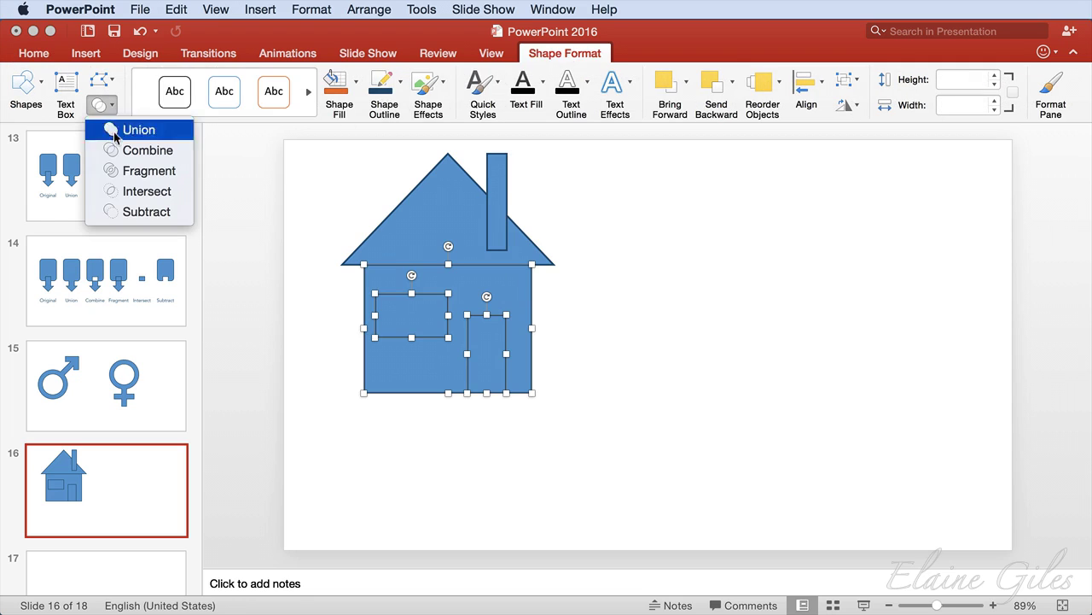
left_click(147, 211)
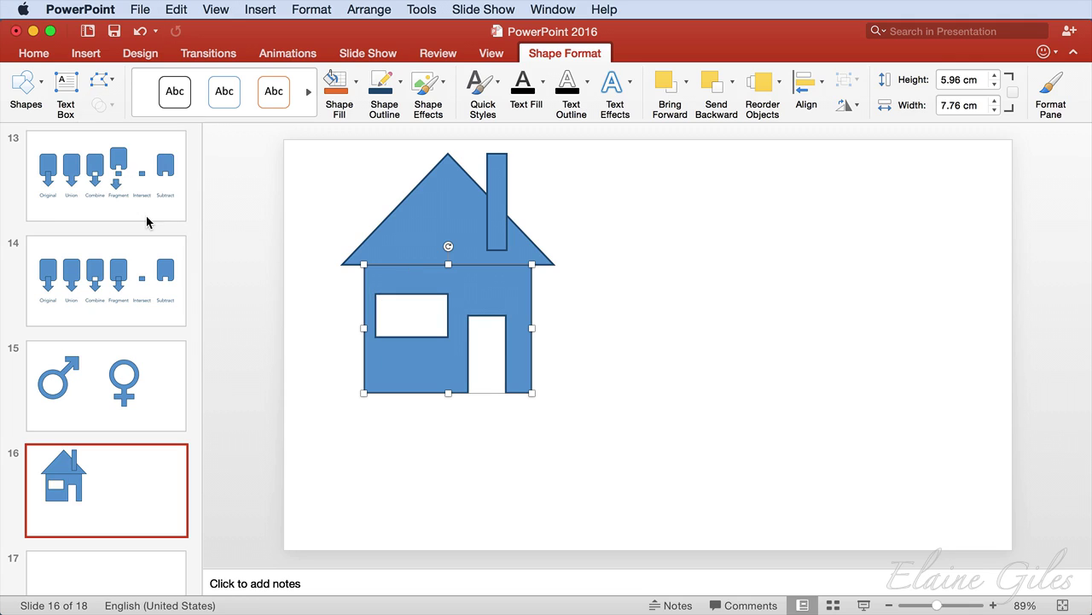
left_click(291, 238)
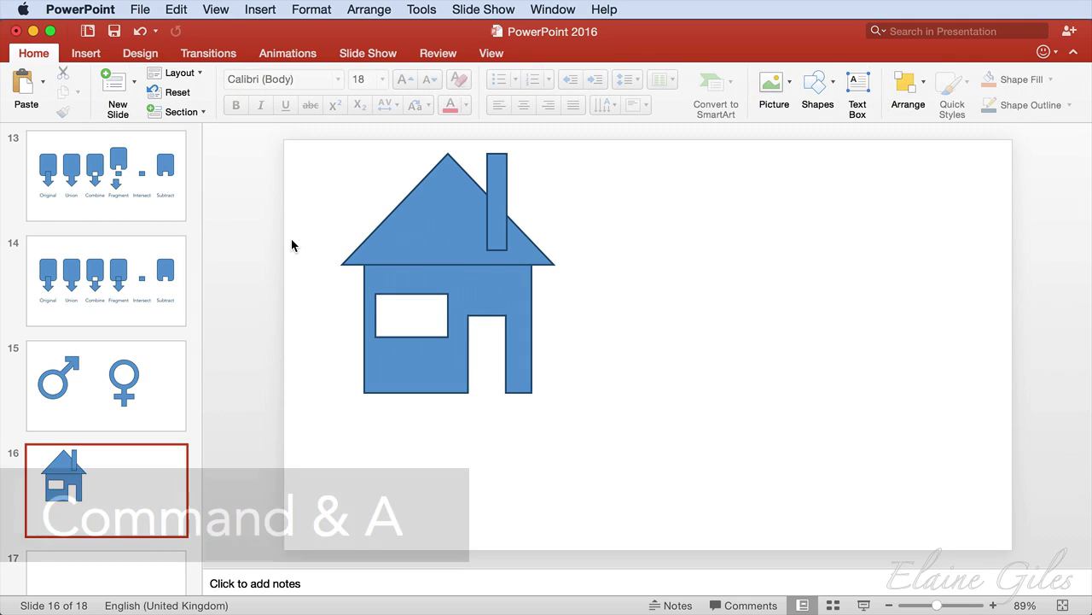
- Select all shapes and union the house and chimney into one shape
key("super+a")
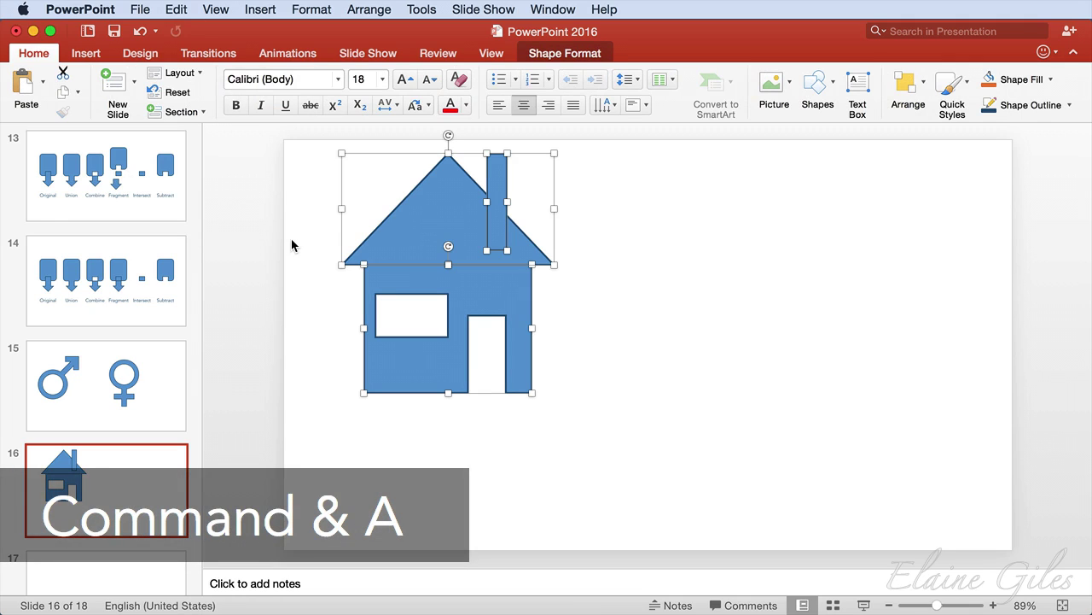
left_click(570, 53)
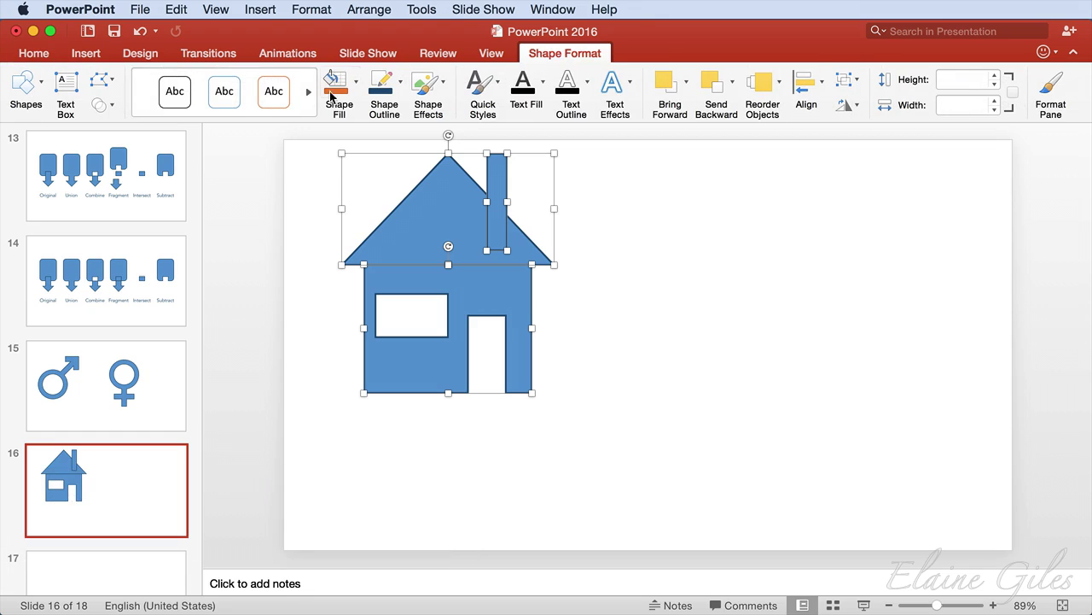
left_click(103, 102)
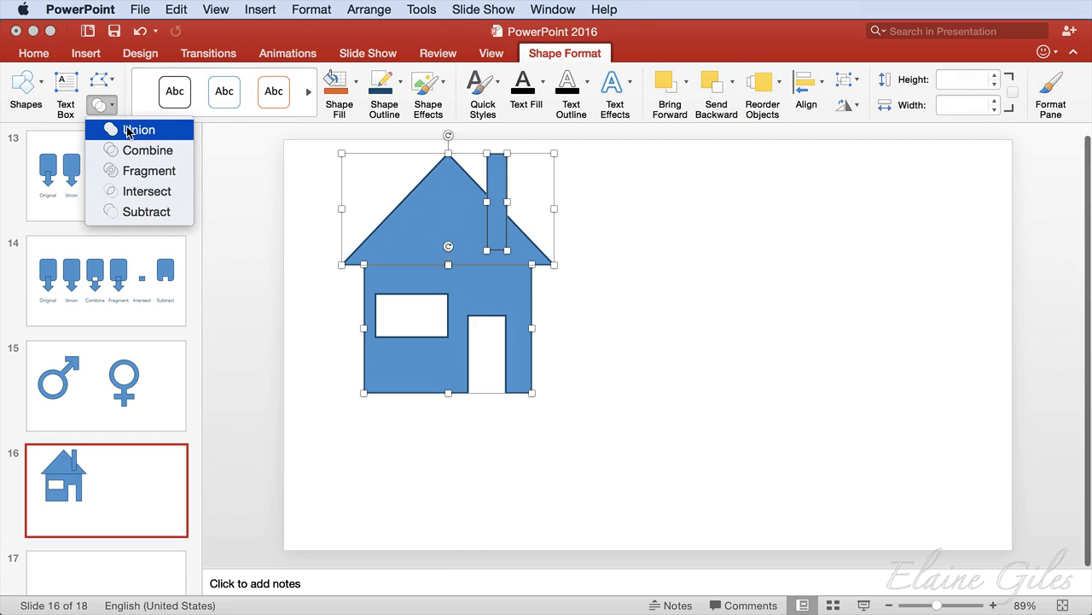
left_click(128, 130)
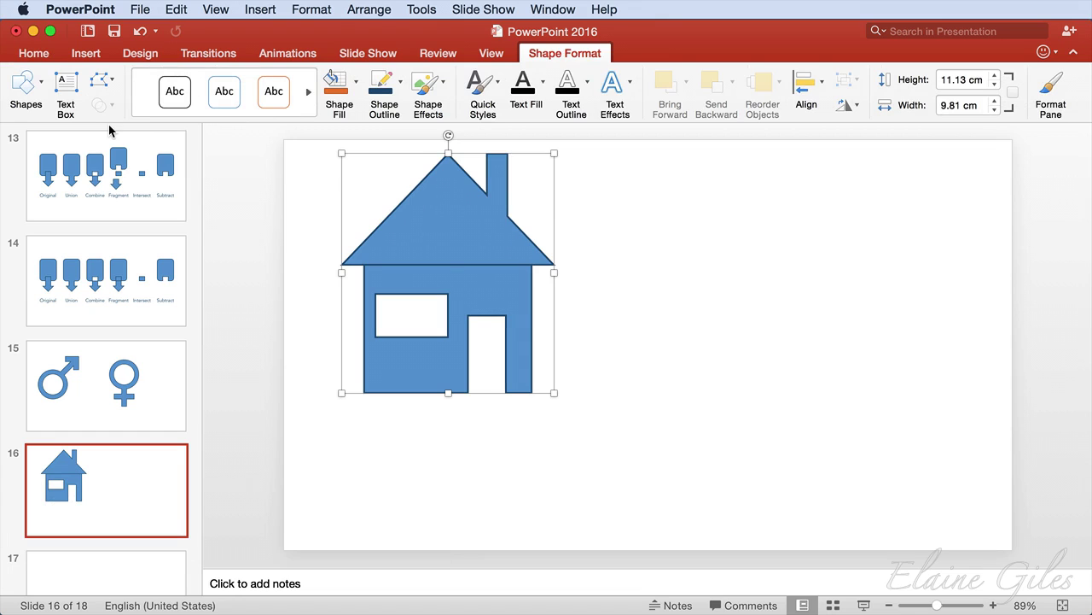
- On blank slide 17, draw a Teardrop, rotate it point-down and stretch its tip long
scroll(154, 367, "down", 3)
left_click(155, 365)
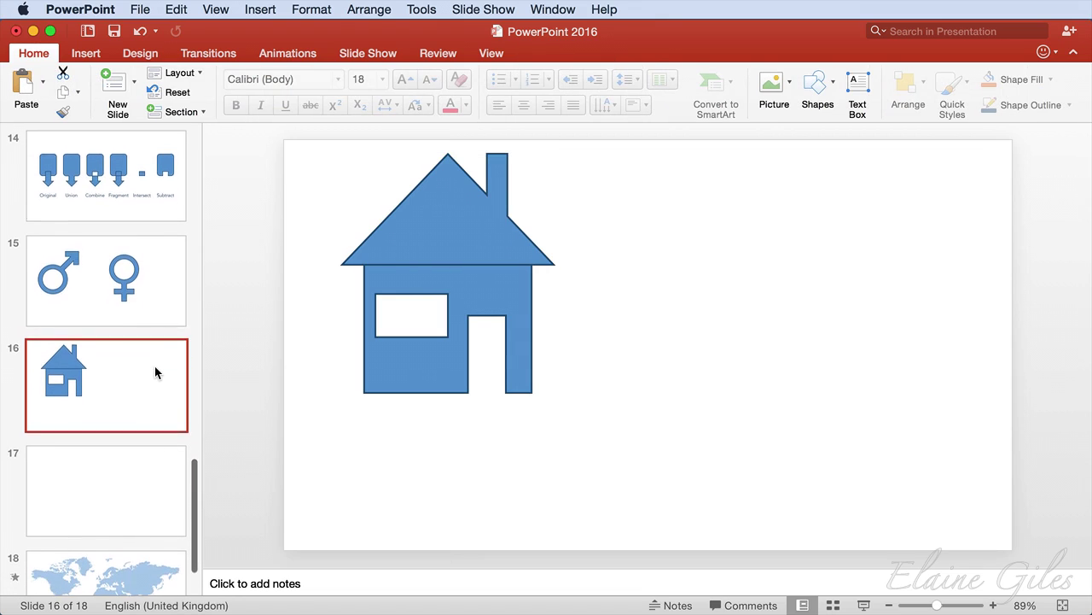
left_click(111, 461)
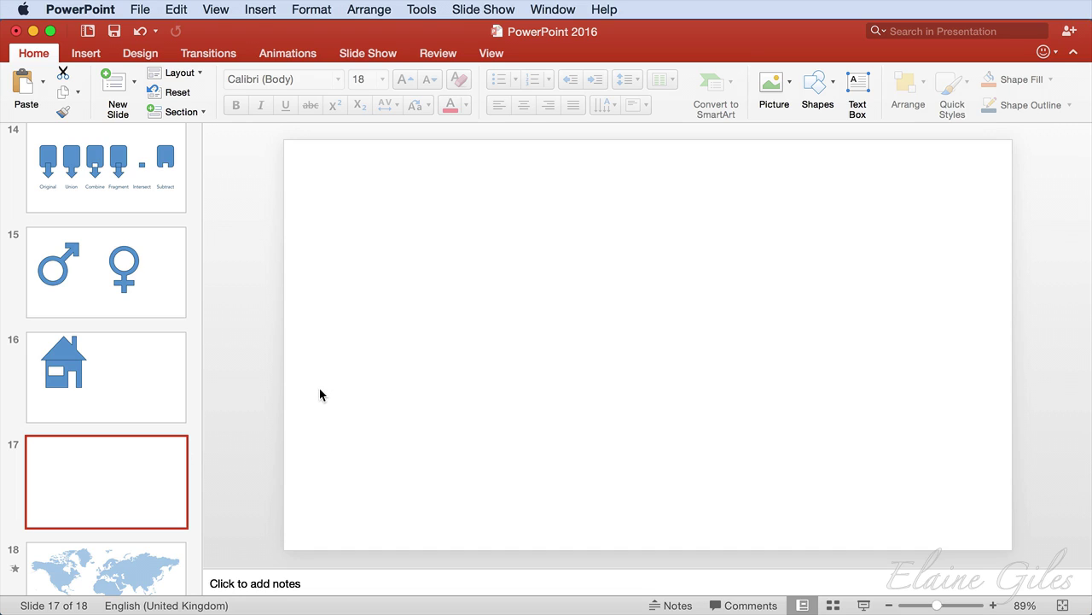
left_click(830, 77)
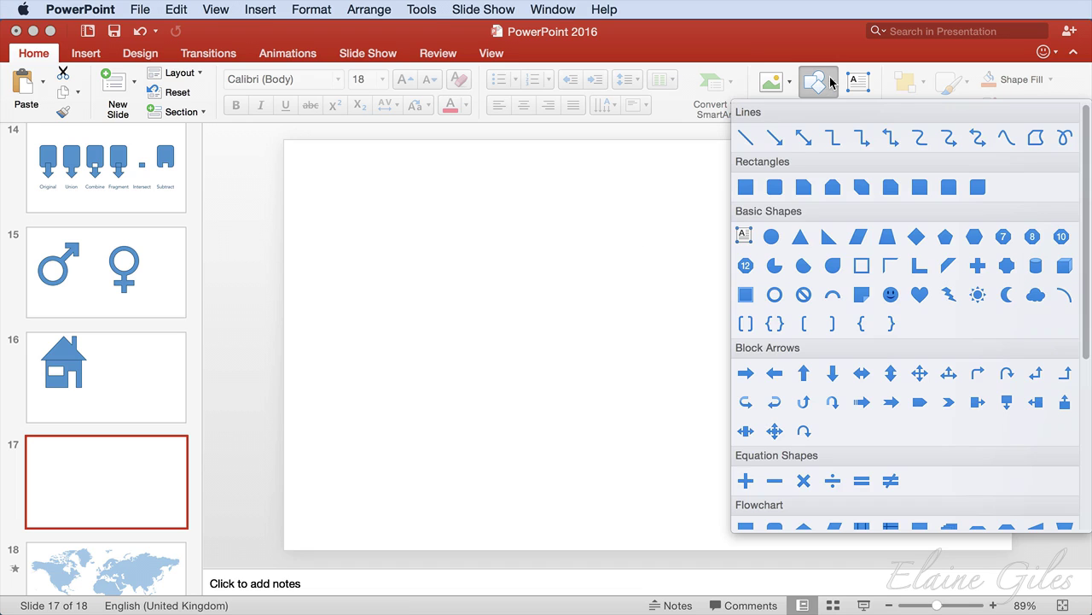
left_click(832, 266)
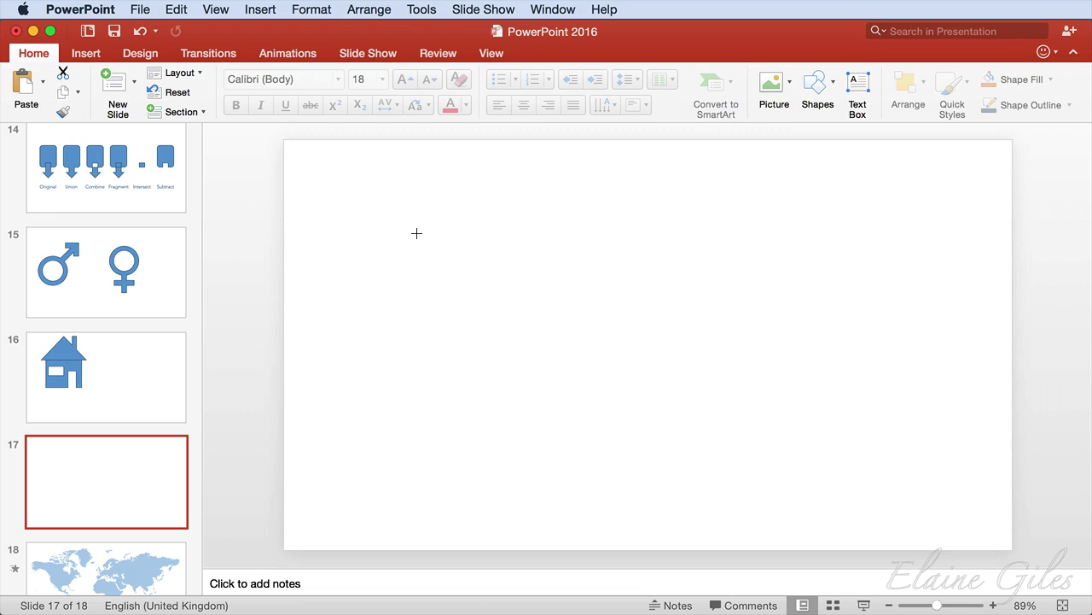
left_click_drag(417, 229, 612, 423)
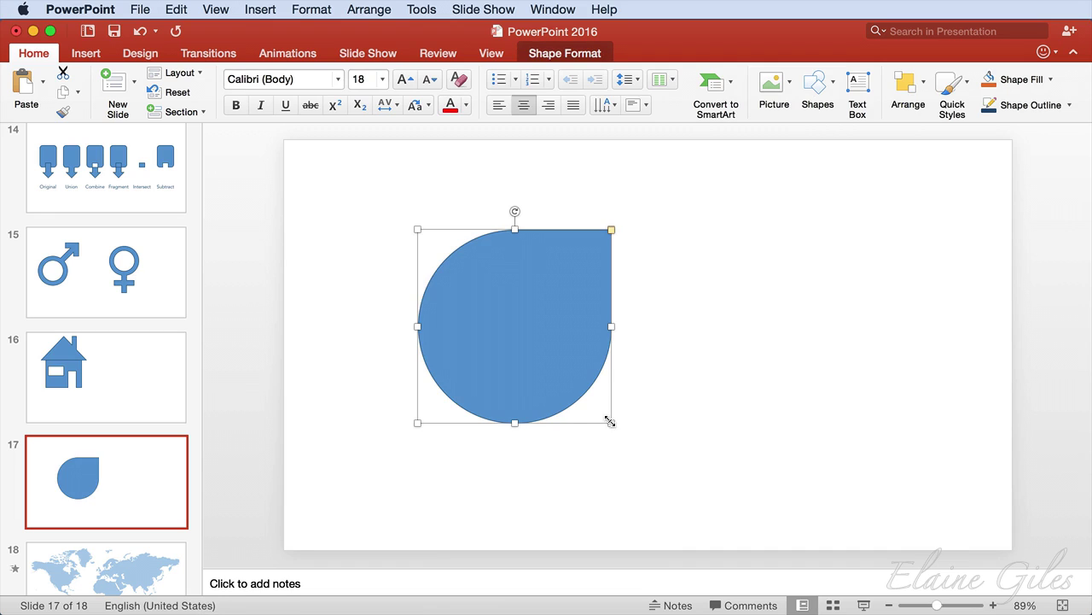
mouse_move(511, 213)
left_mouse_down()
mouse_move(564, 308)
mouse_move(556, 351)
mouse_move(531, 363)
left_mouse_up()
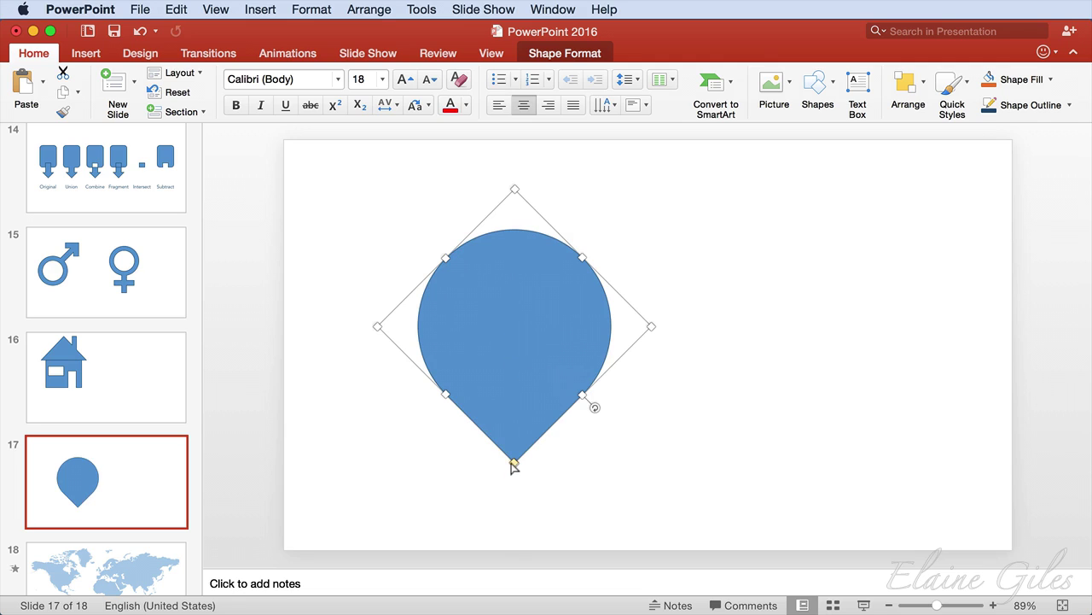
left_click_drag(513, 469, 518, 540)
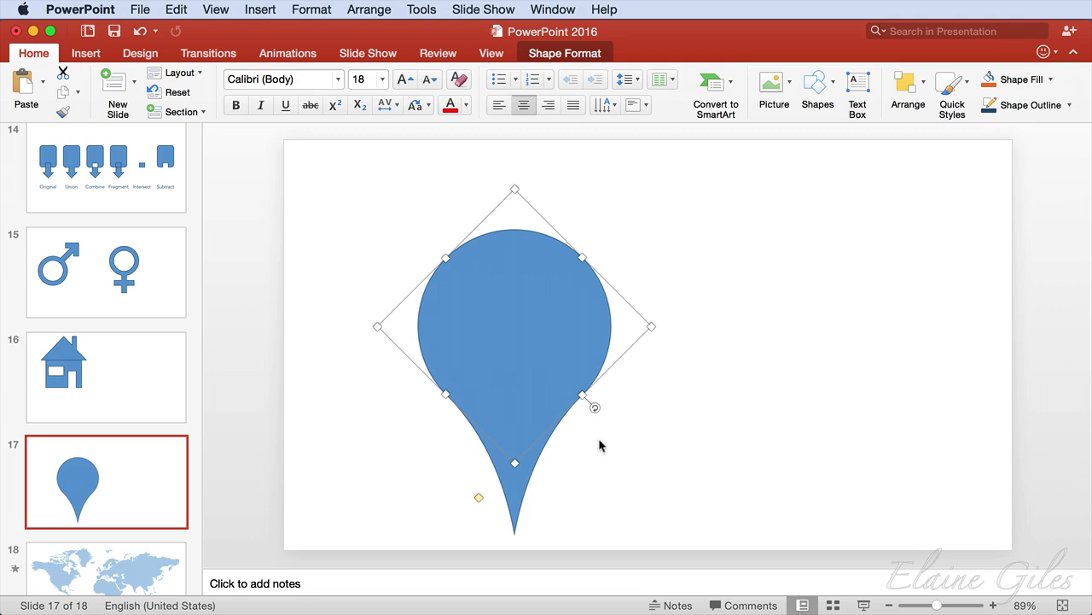
- Draw a white-filled circle centred in the pin head
left_click(815, 82)
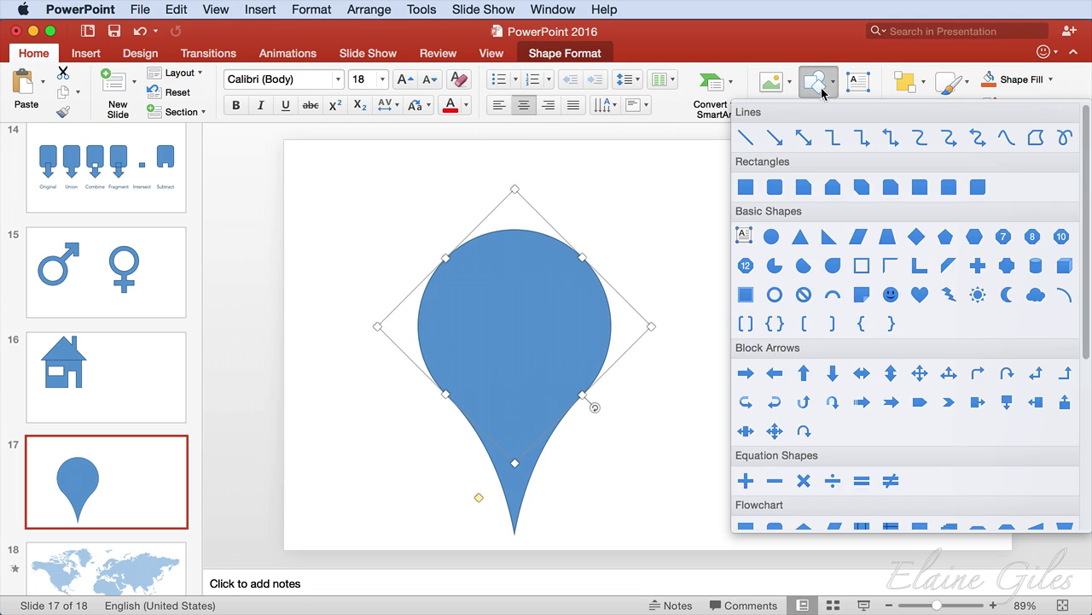
left_click(772, 239)
left_click_drag(460, 264, 592, 396)
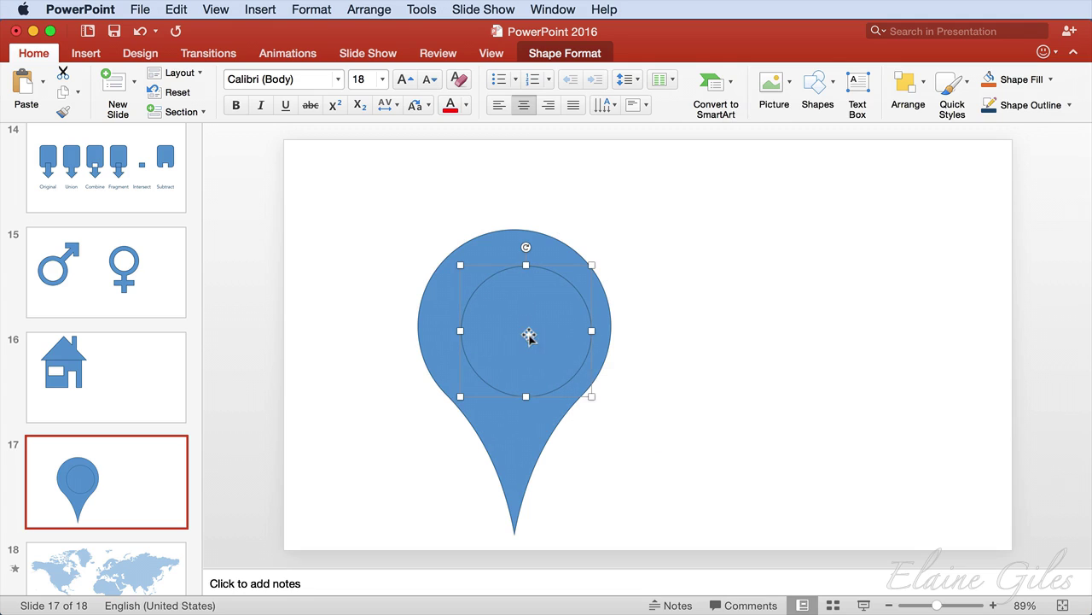
left_click_drag(529, 338, 517, 333)
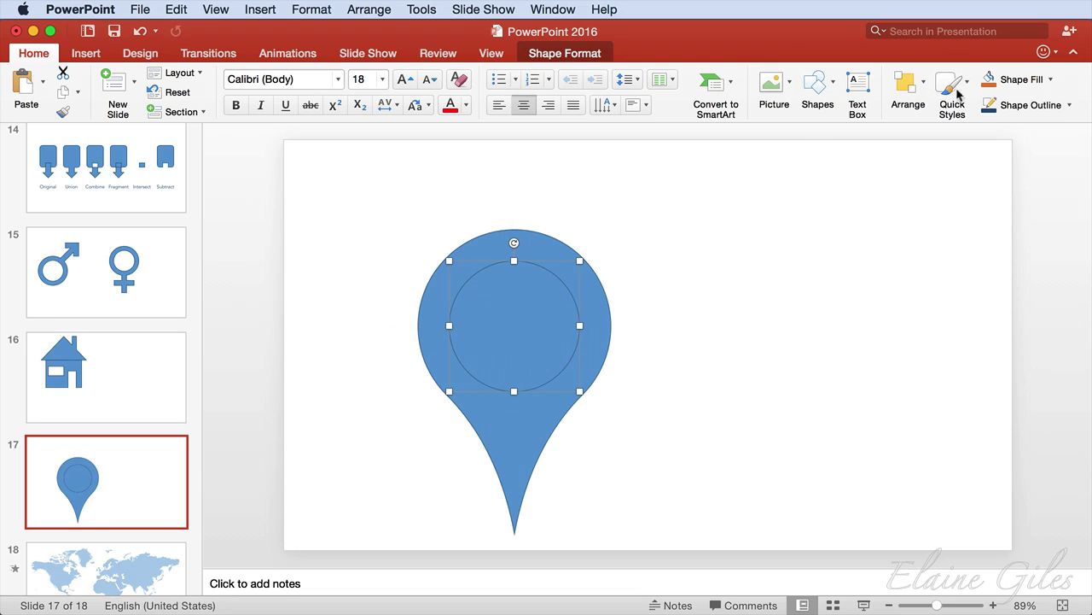
left_click(1050, 80)
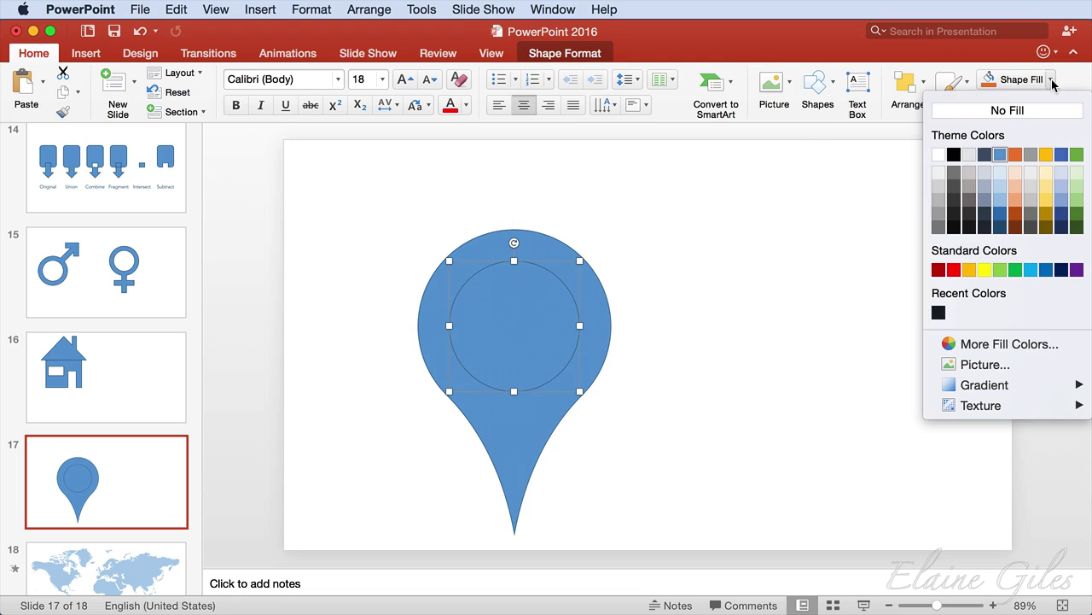
left_click(939, 155)
- Group the circle and teardrop into one pin, then copy and paste a duplicate
key("super+a")
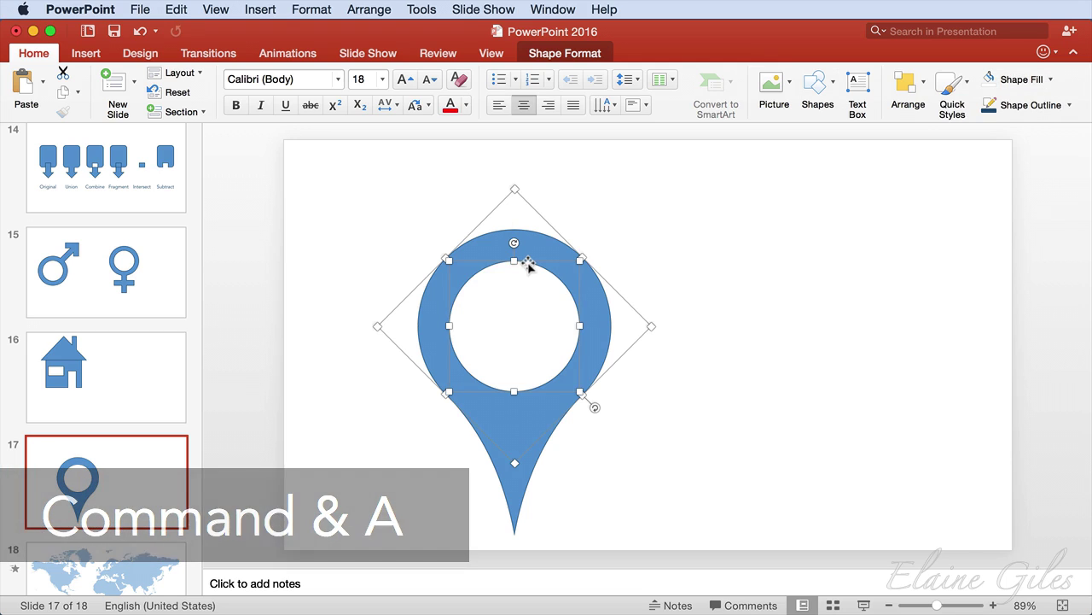
key("super+alt+g")
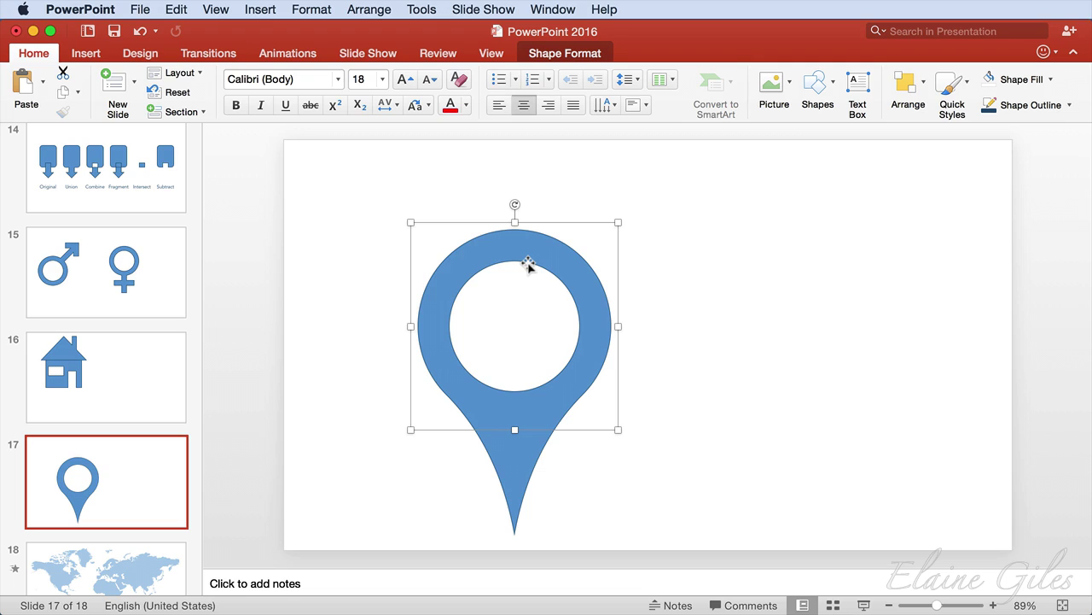
key("super+c")
key("super+v")
- Move the pin copy to the right and give it a green fill in Format Shape
left_click_drag(520, 266, 762, 193)
double_click(777, 201)
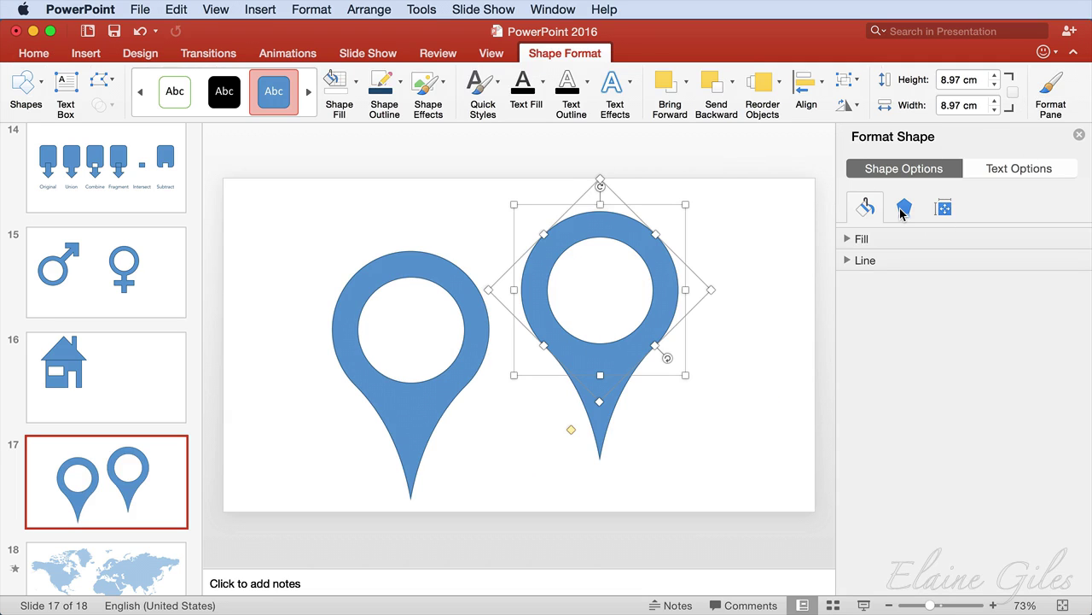
left_click(848, 239)
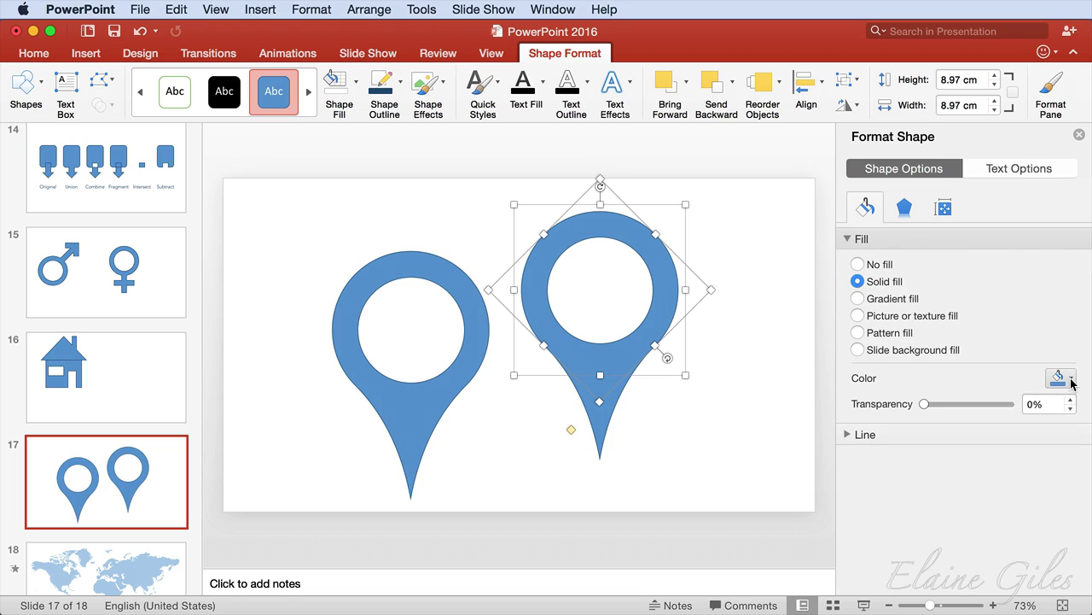
left_click(1072, 382)
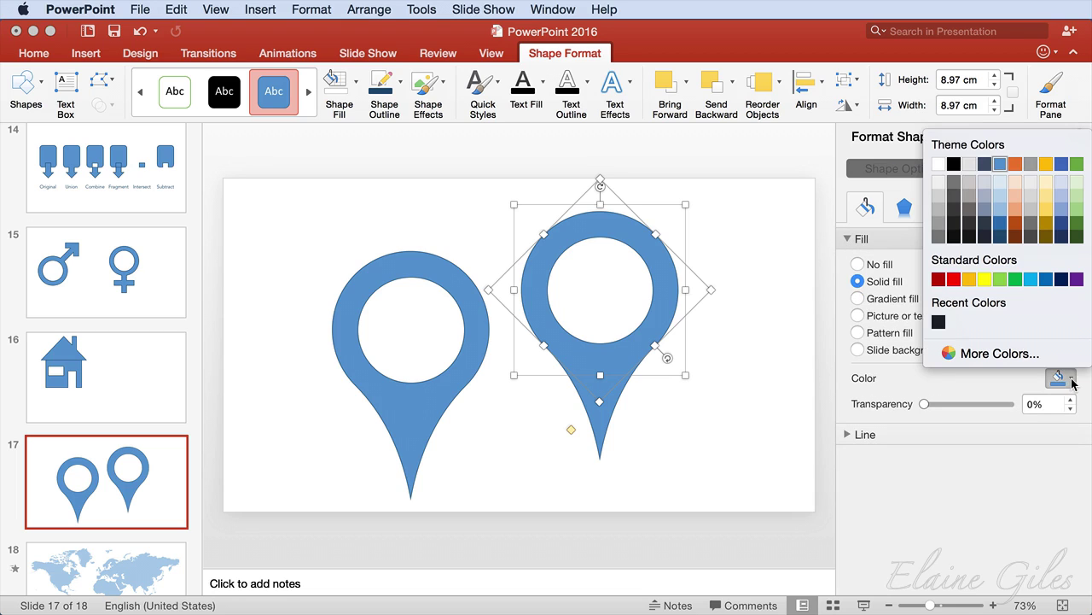
left_click(1079, 226)
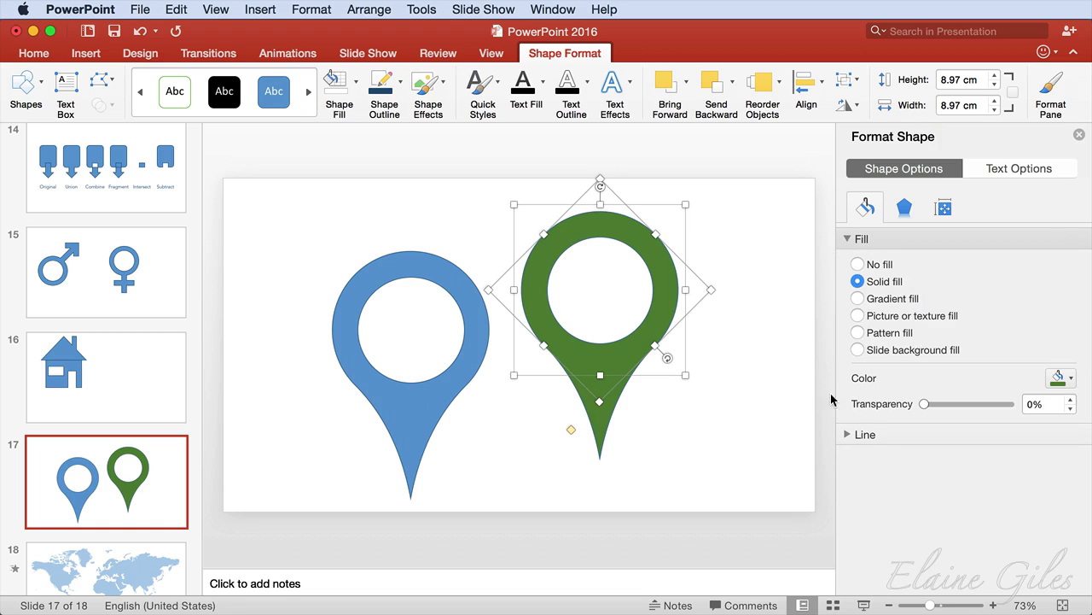
left_click(679, 415)
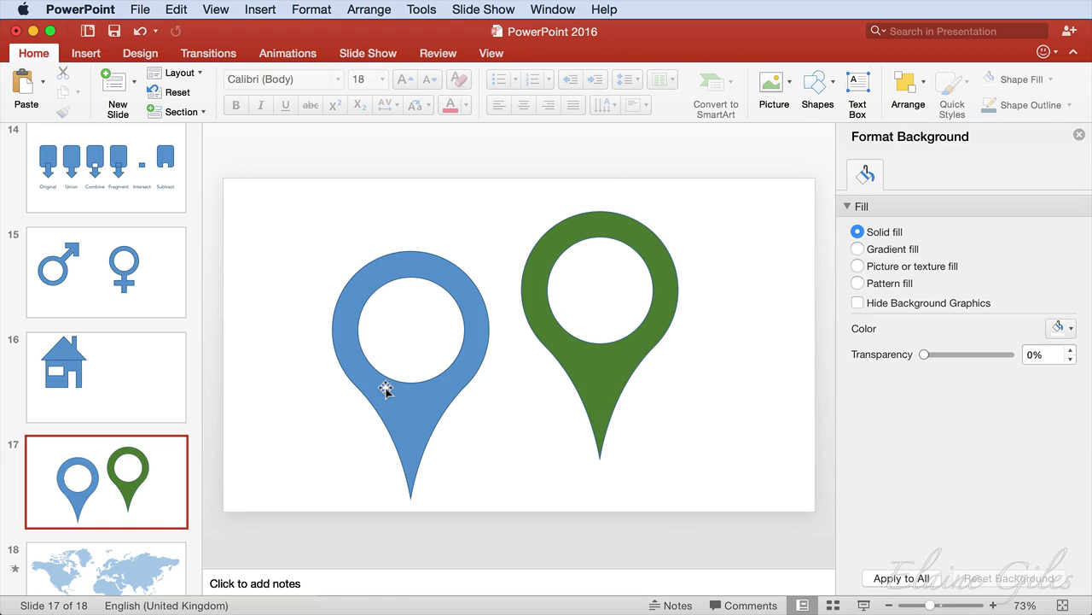
- Paste both pins onto the world map on slide 18
key("super+a")
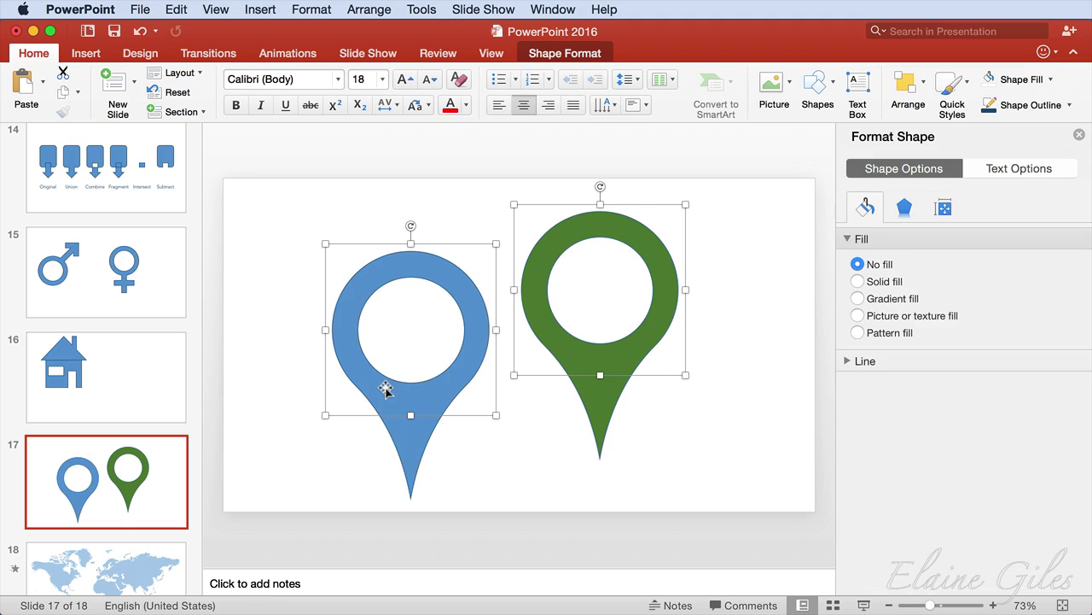
left_click(126, 570)
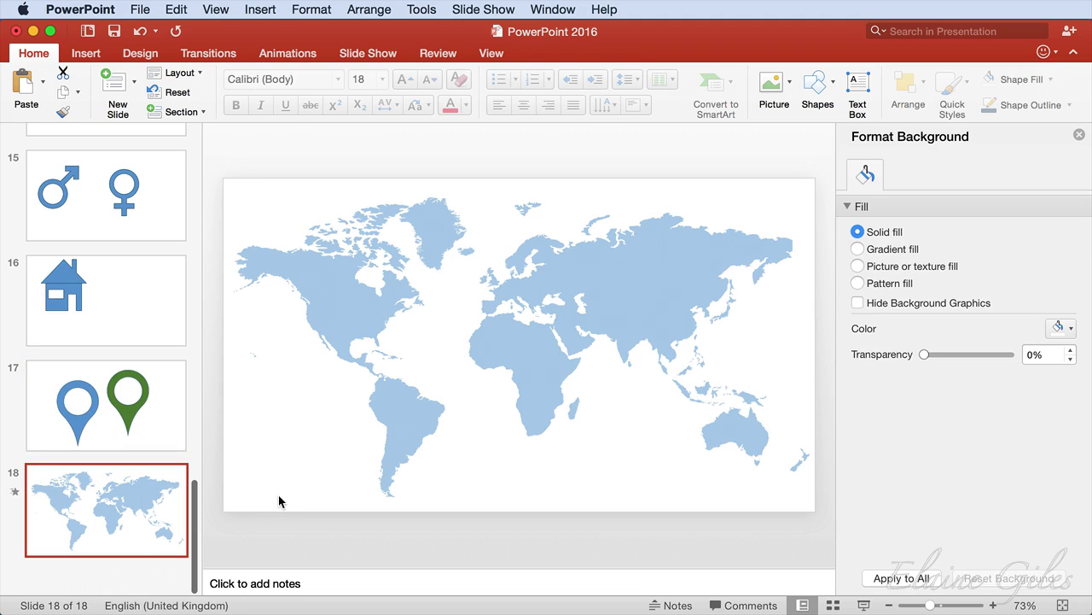
key("super+v")
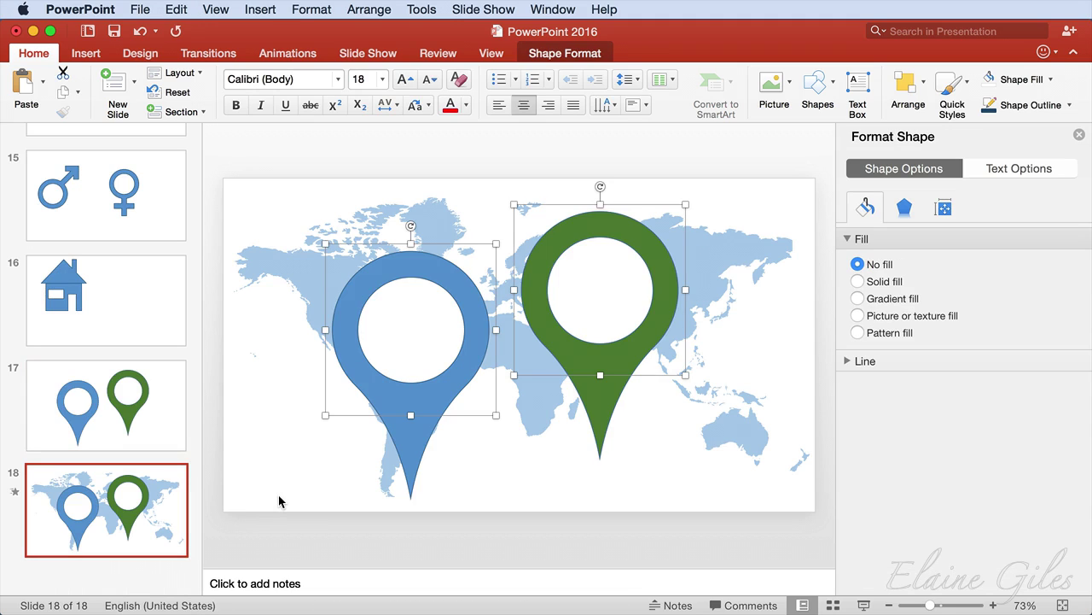
- Shrink the pins, placing blue over northern South America and green over northern Europe
left_click(502, 252)
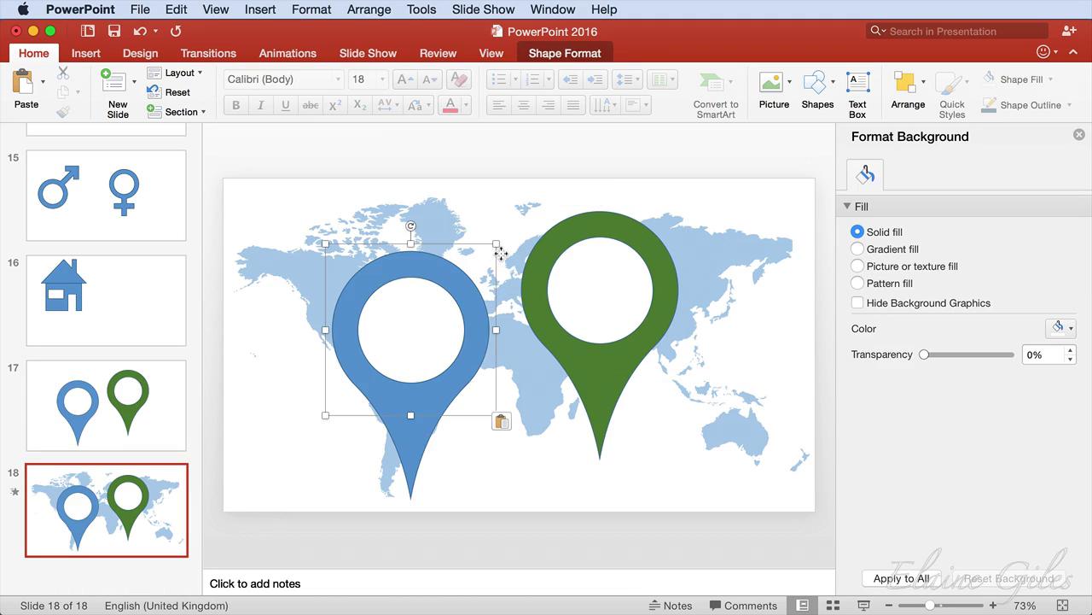
left_click_drag(497, 248, 376, 365)
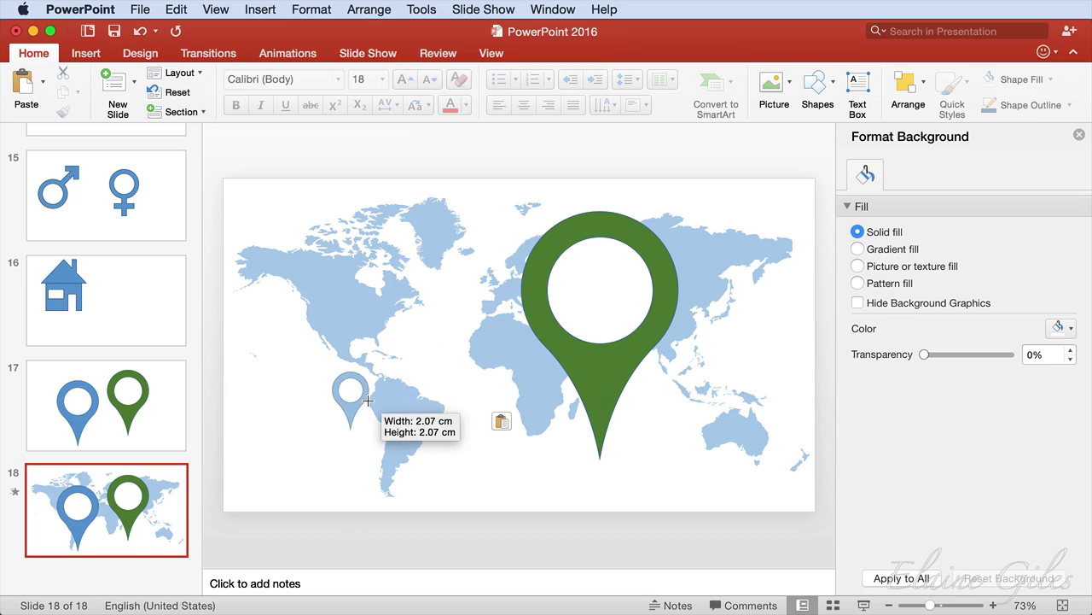
left_click_drag(353, 410, 408, 380)
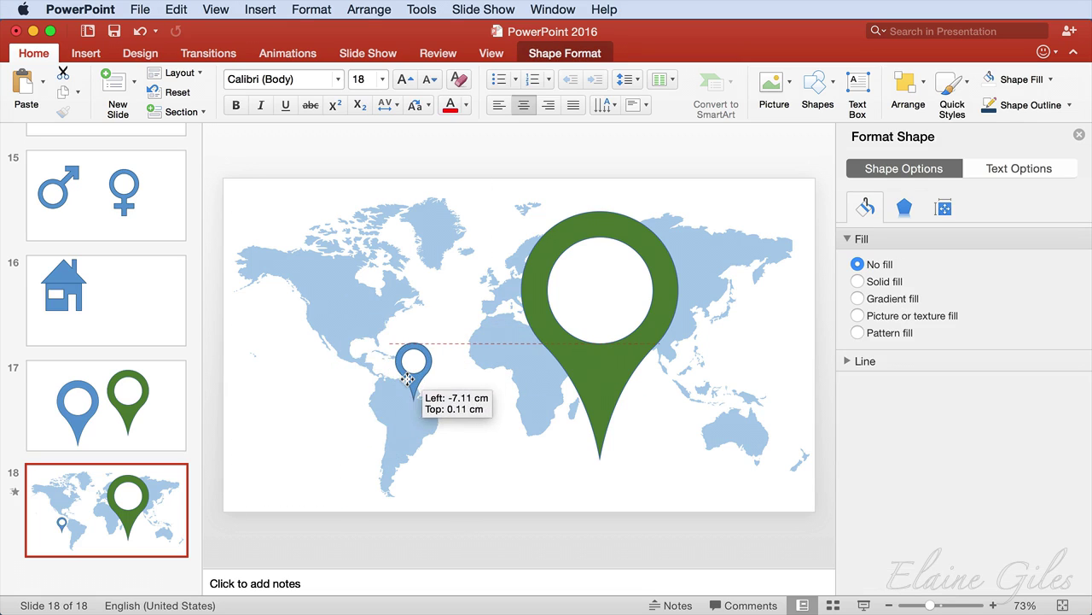
left_click(661, 321)
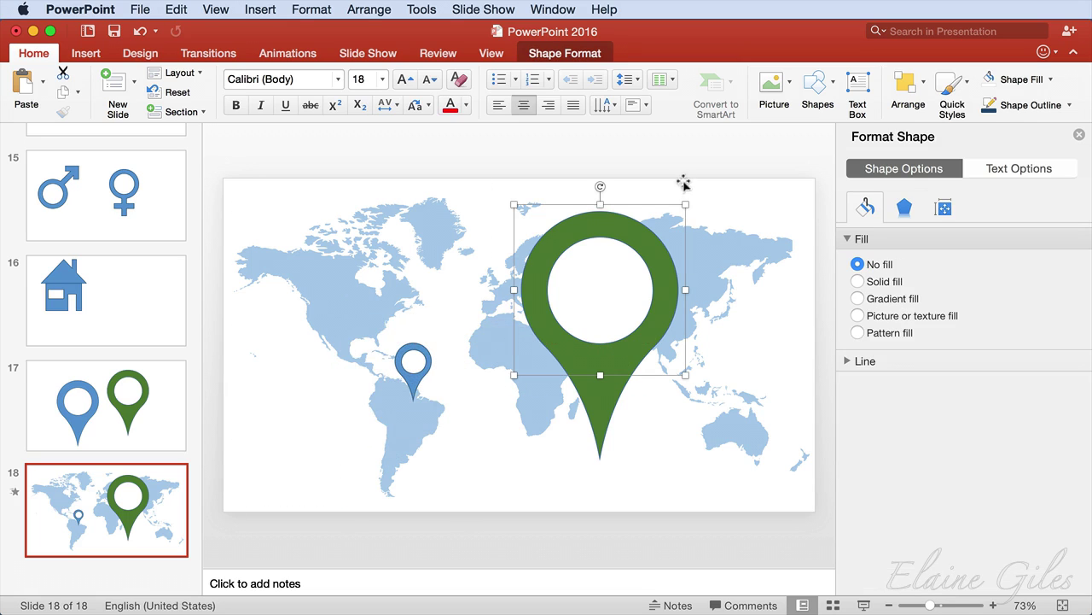
mouse_move(685, 205)
left_mouse_down()
mouse_move(572, 367)
mouse_move(556, 244)
left_mouse_up()
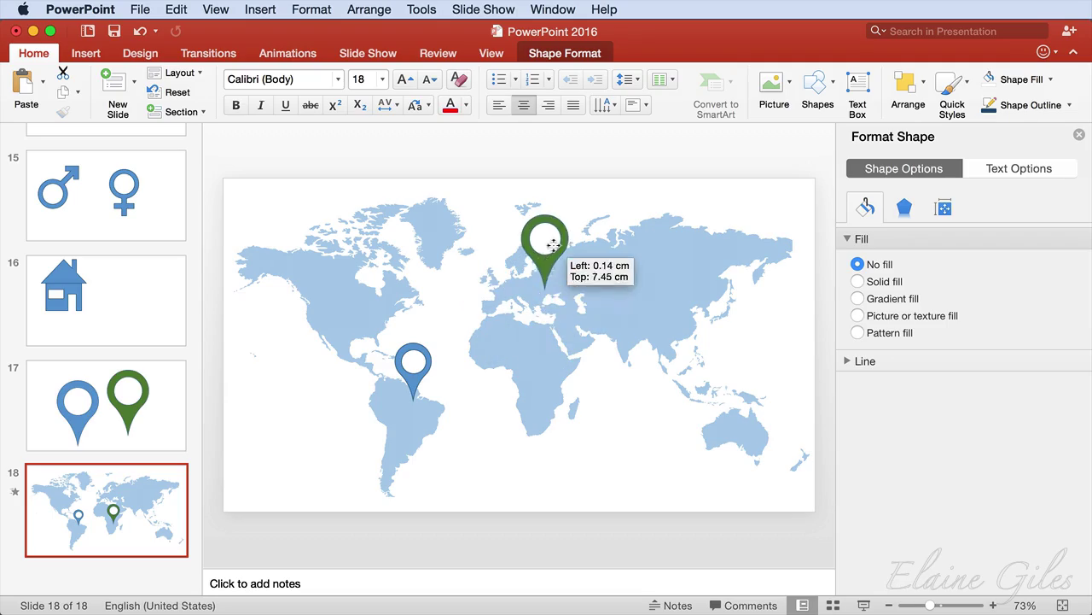
left_click_drag(557, 243, 571, 248)
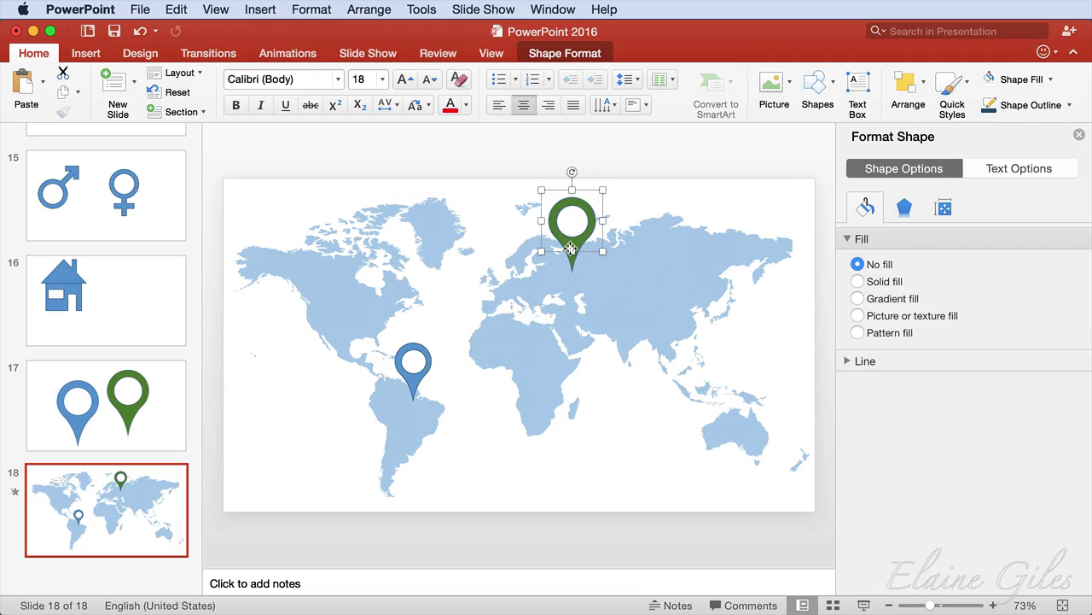